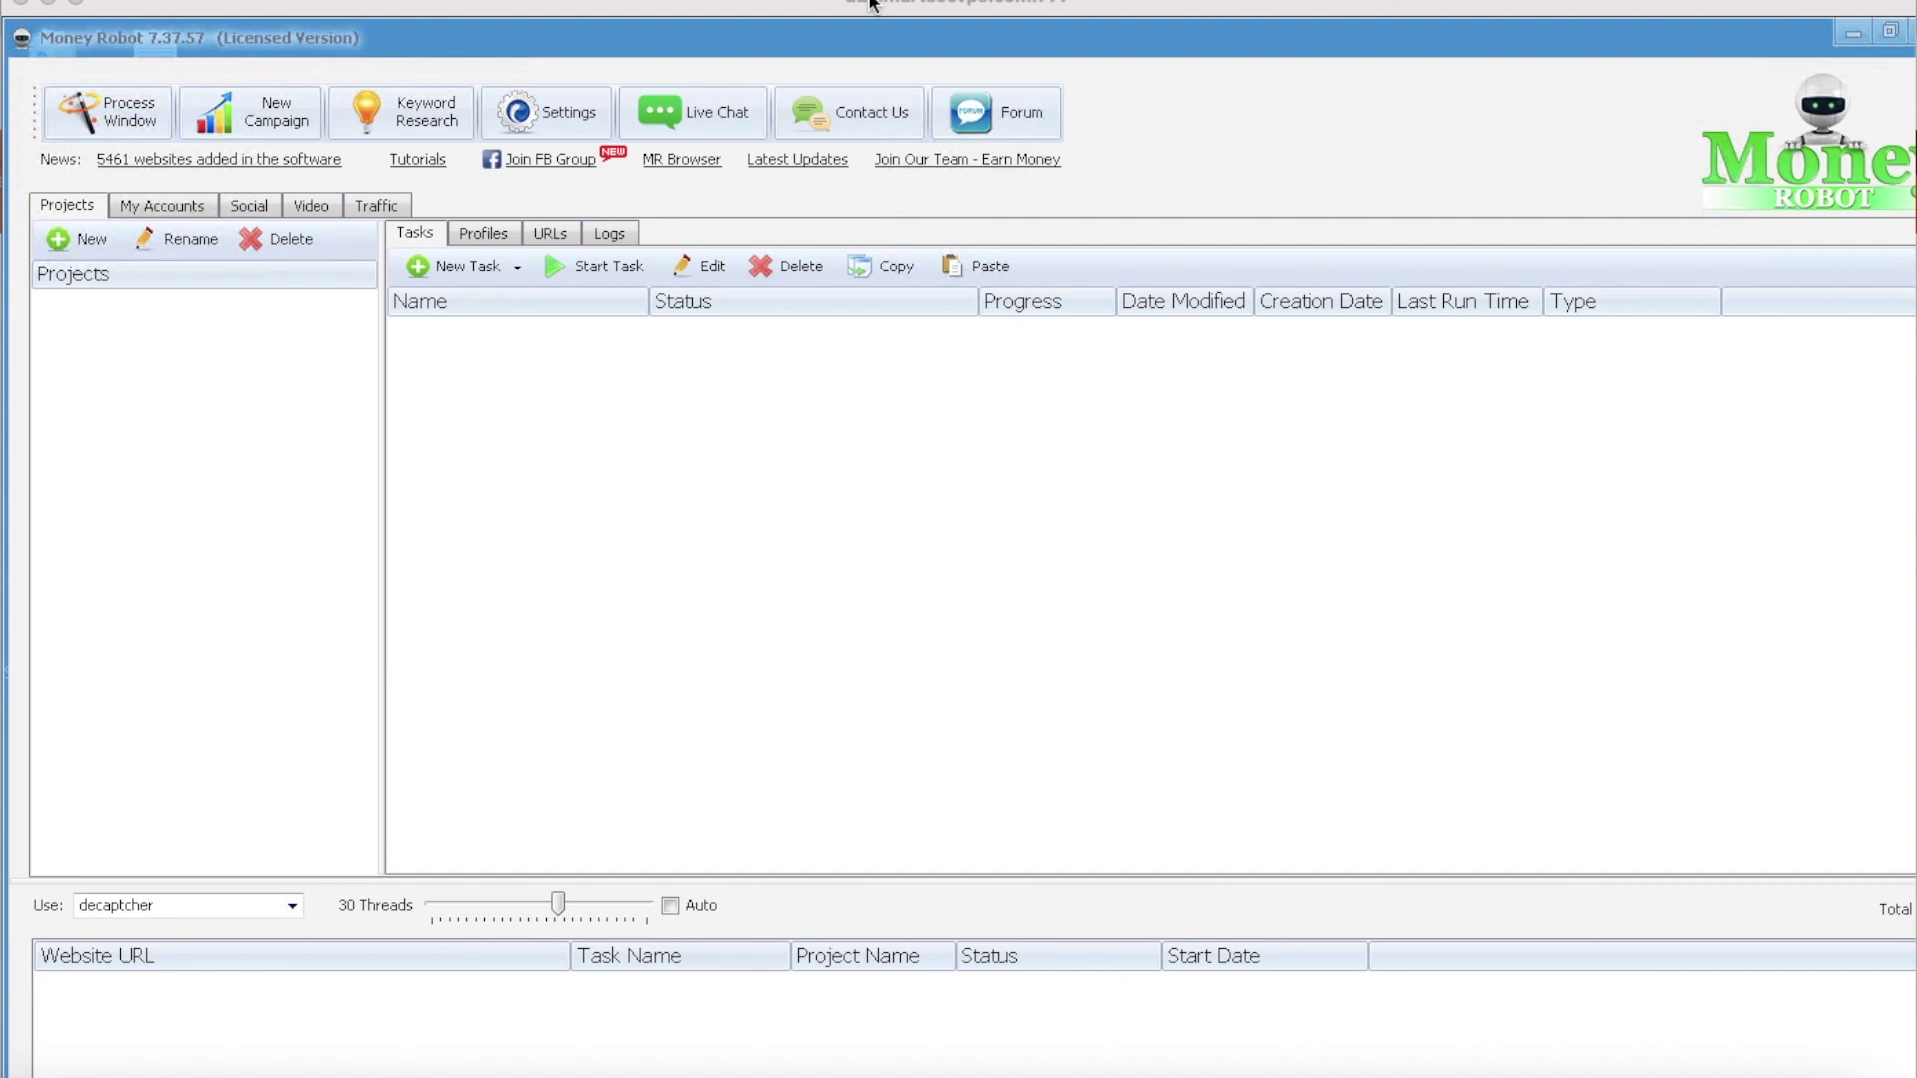
- Enable automatic sending of links to the MR indexing service, review the Captcha and Proxy settings, and save
{"action": "left_click", "coordinate": [555, 118]}
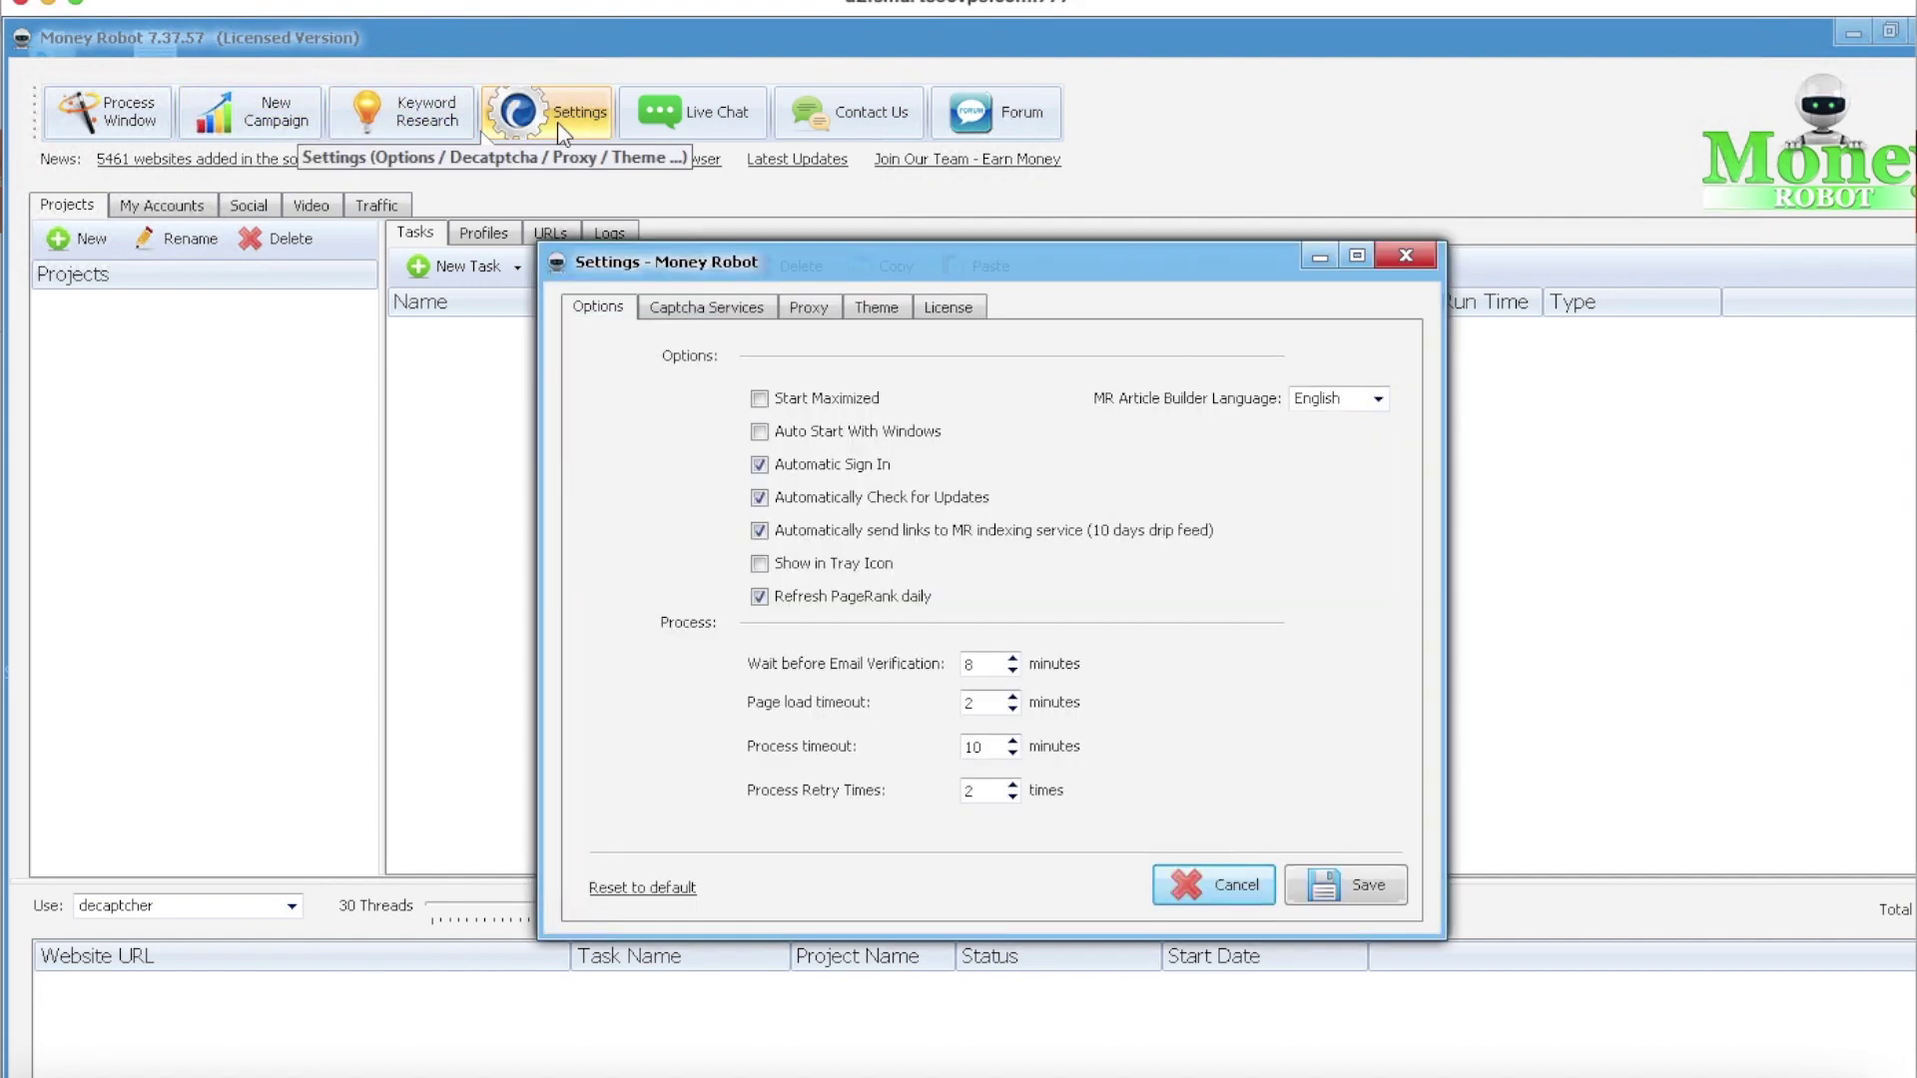
{"action": "left_click", "coordinate": [759, 529]}
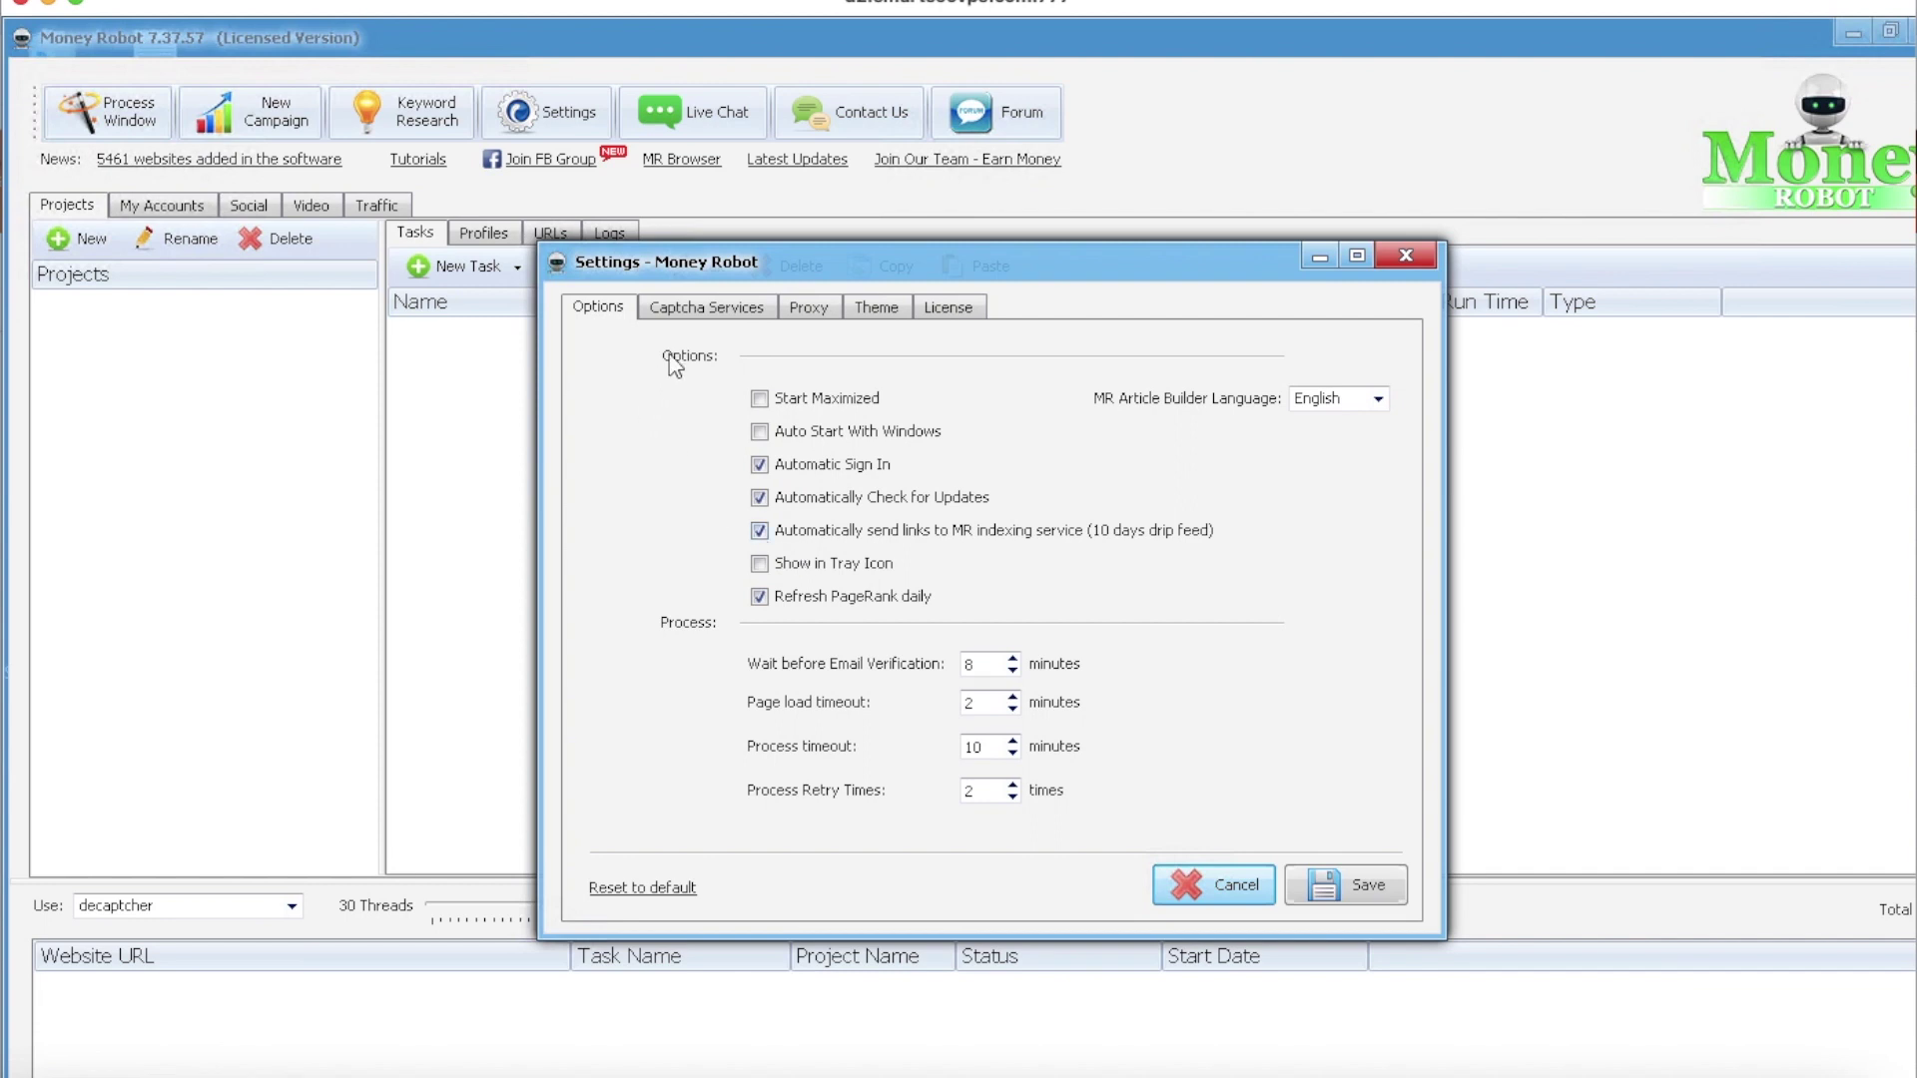
{"action": "left_click", "coordinate": [711, 310]}
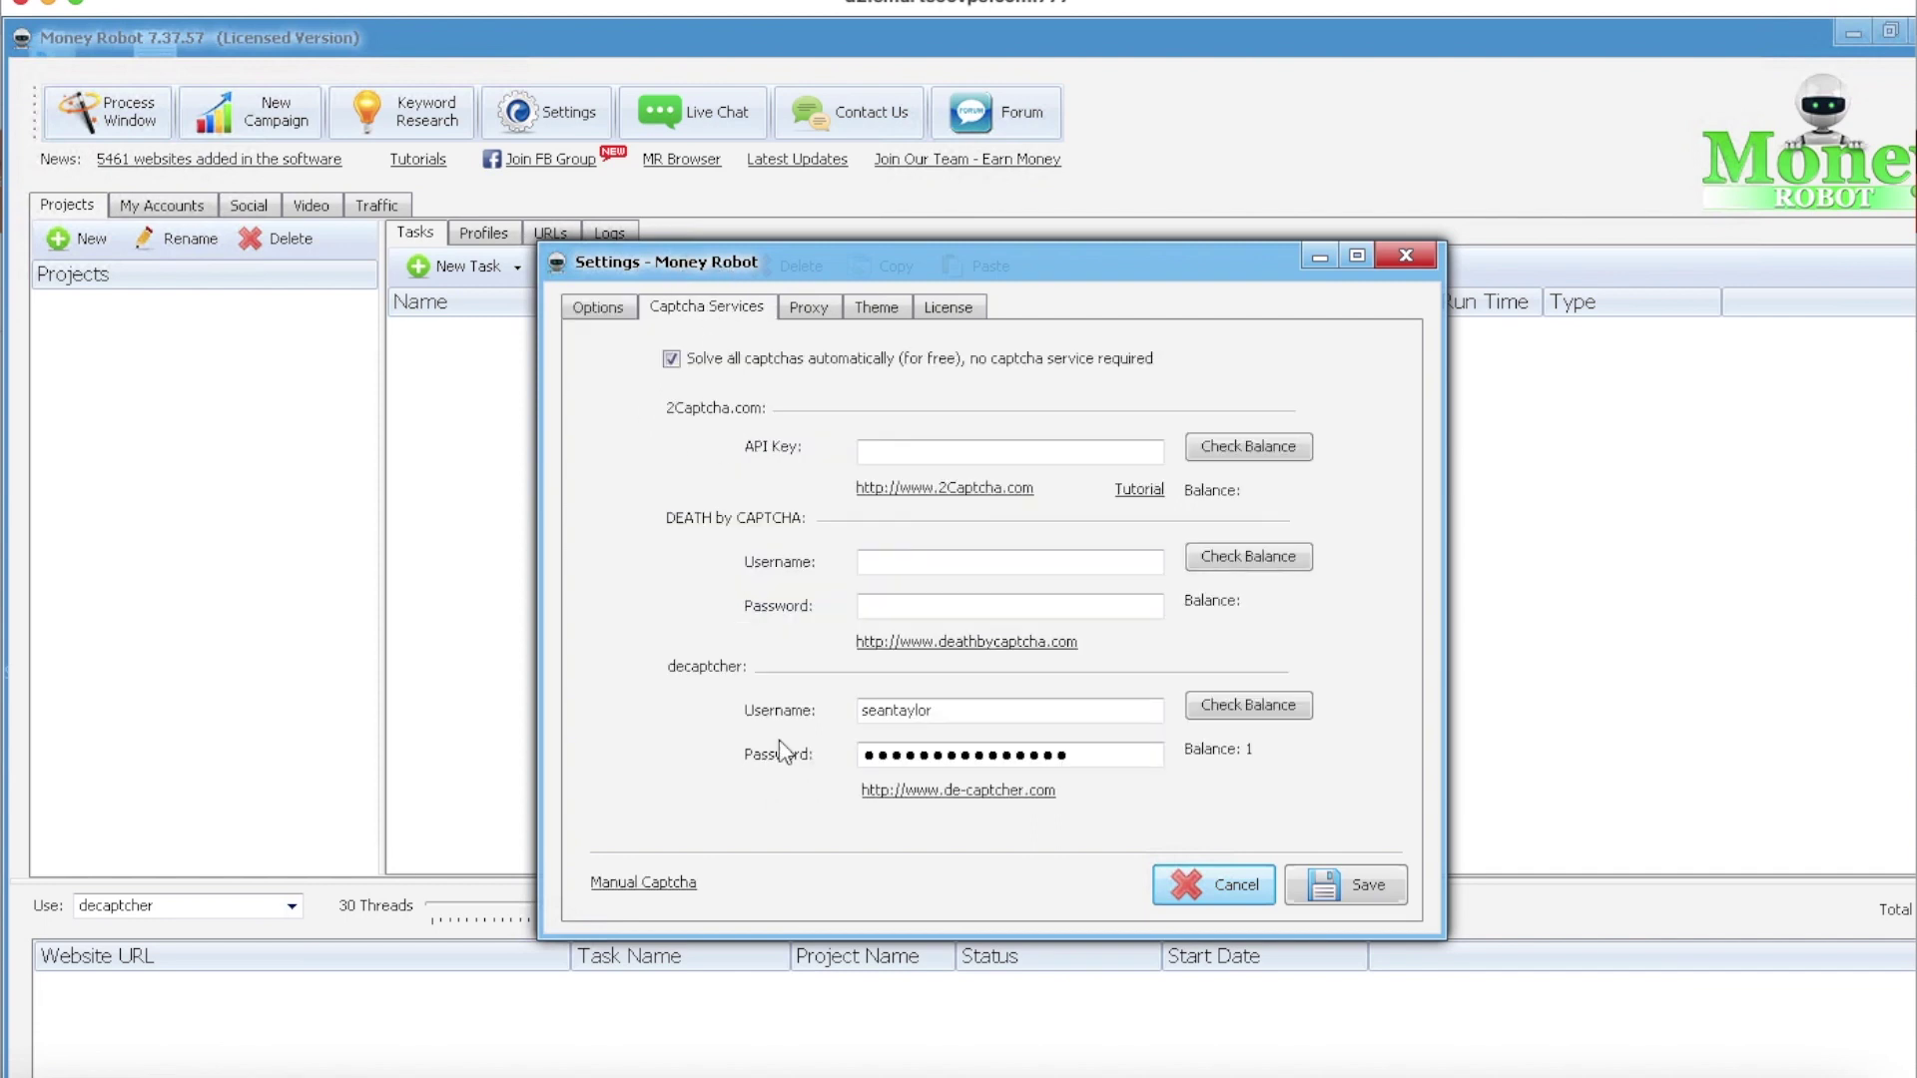
{"action": "left_click", "coordinate": [878, 761]}
{"action": "left_click", "coordinate": [809, 309]}
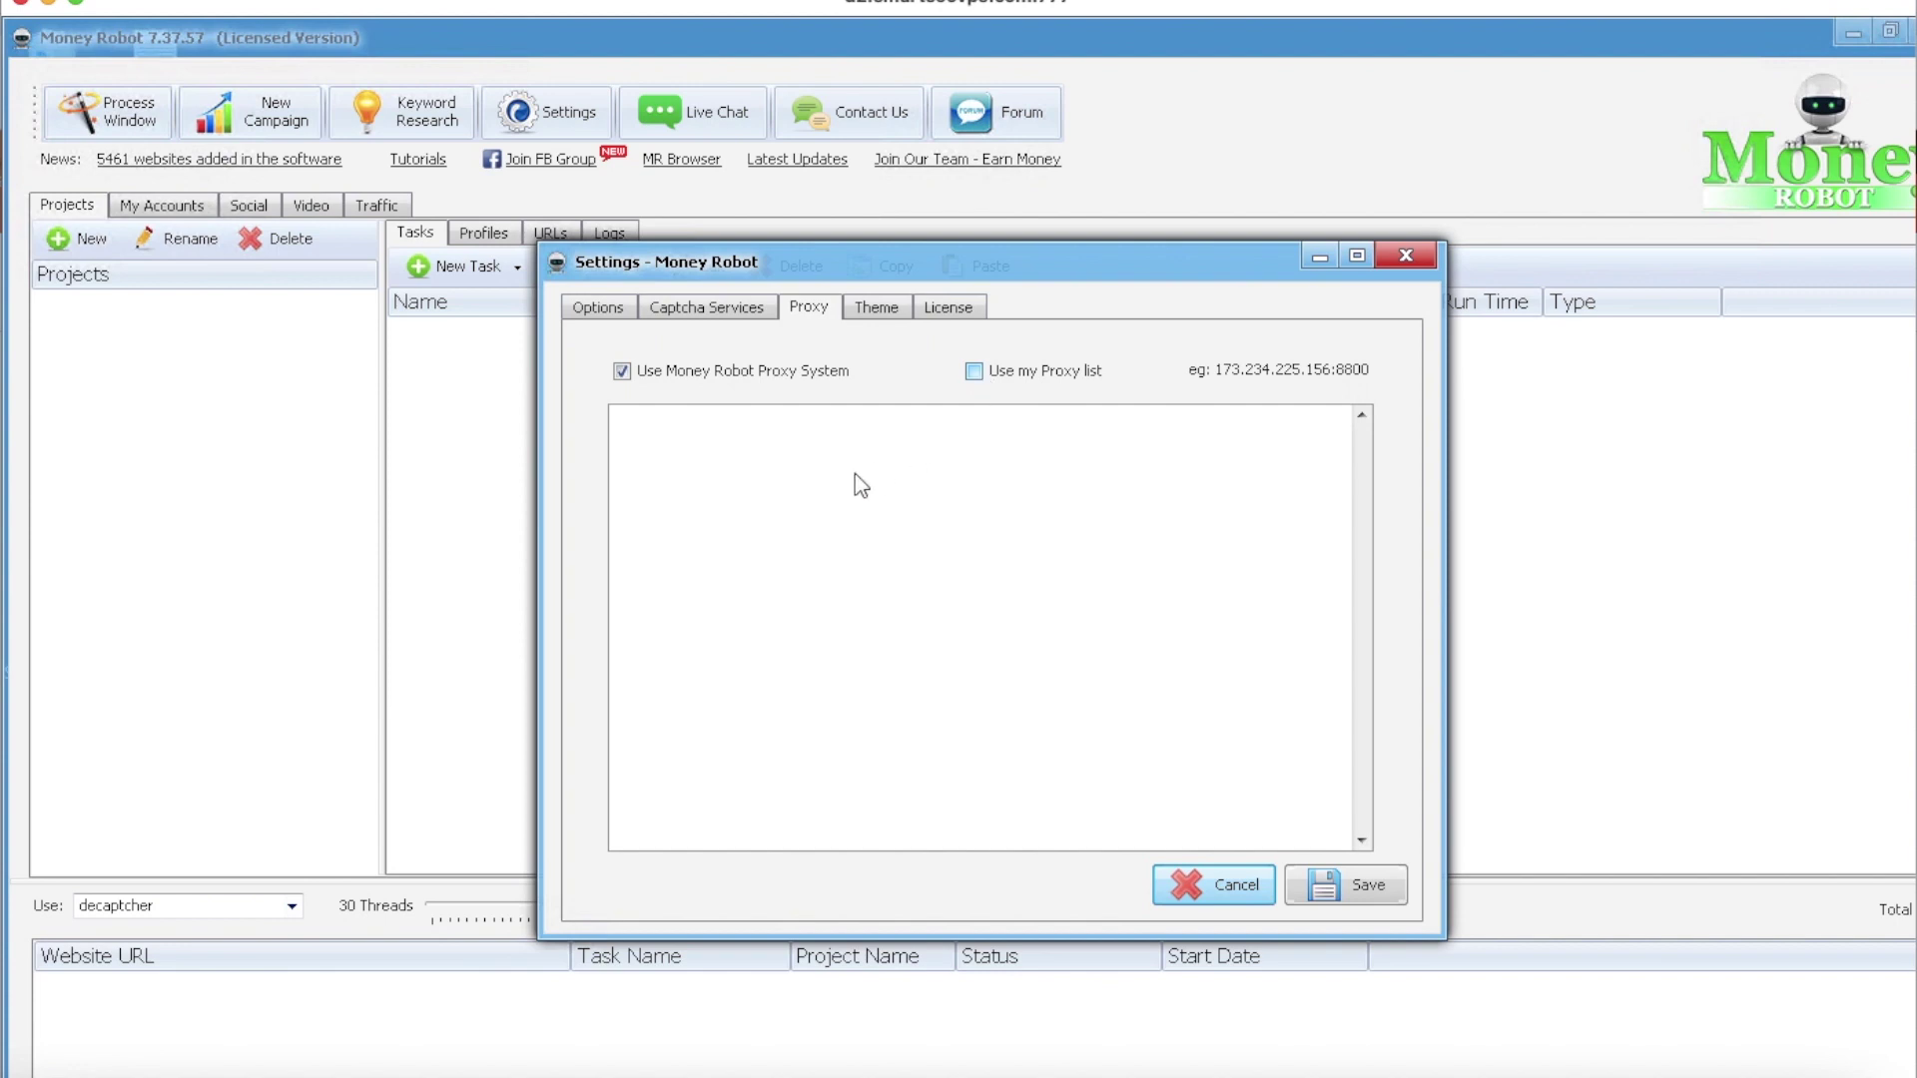
{"action": "left_click", "coordinate": [720, 446]}
{"action": "left_click", "coordinate": [1348, 887]}
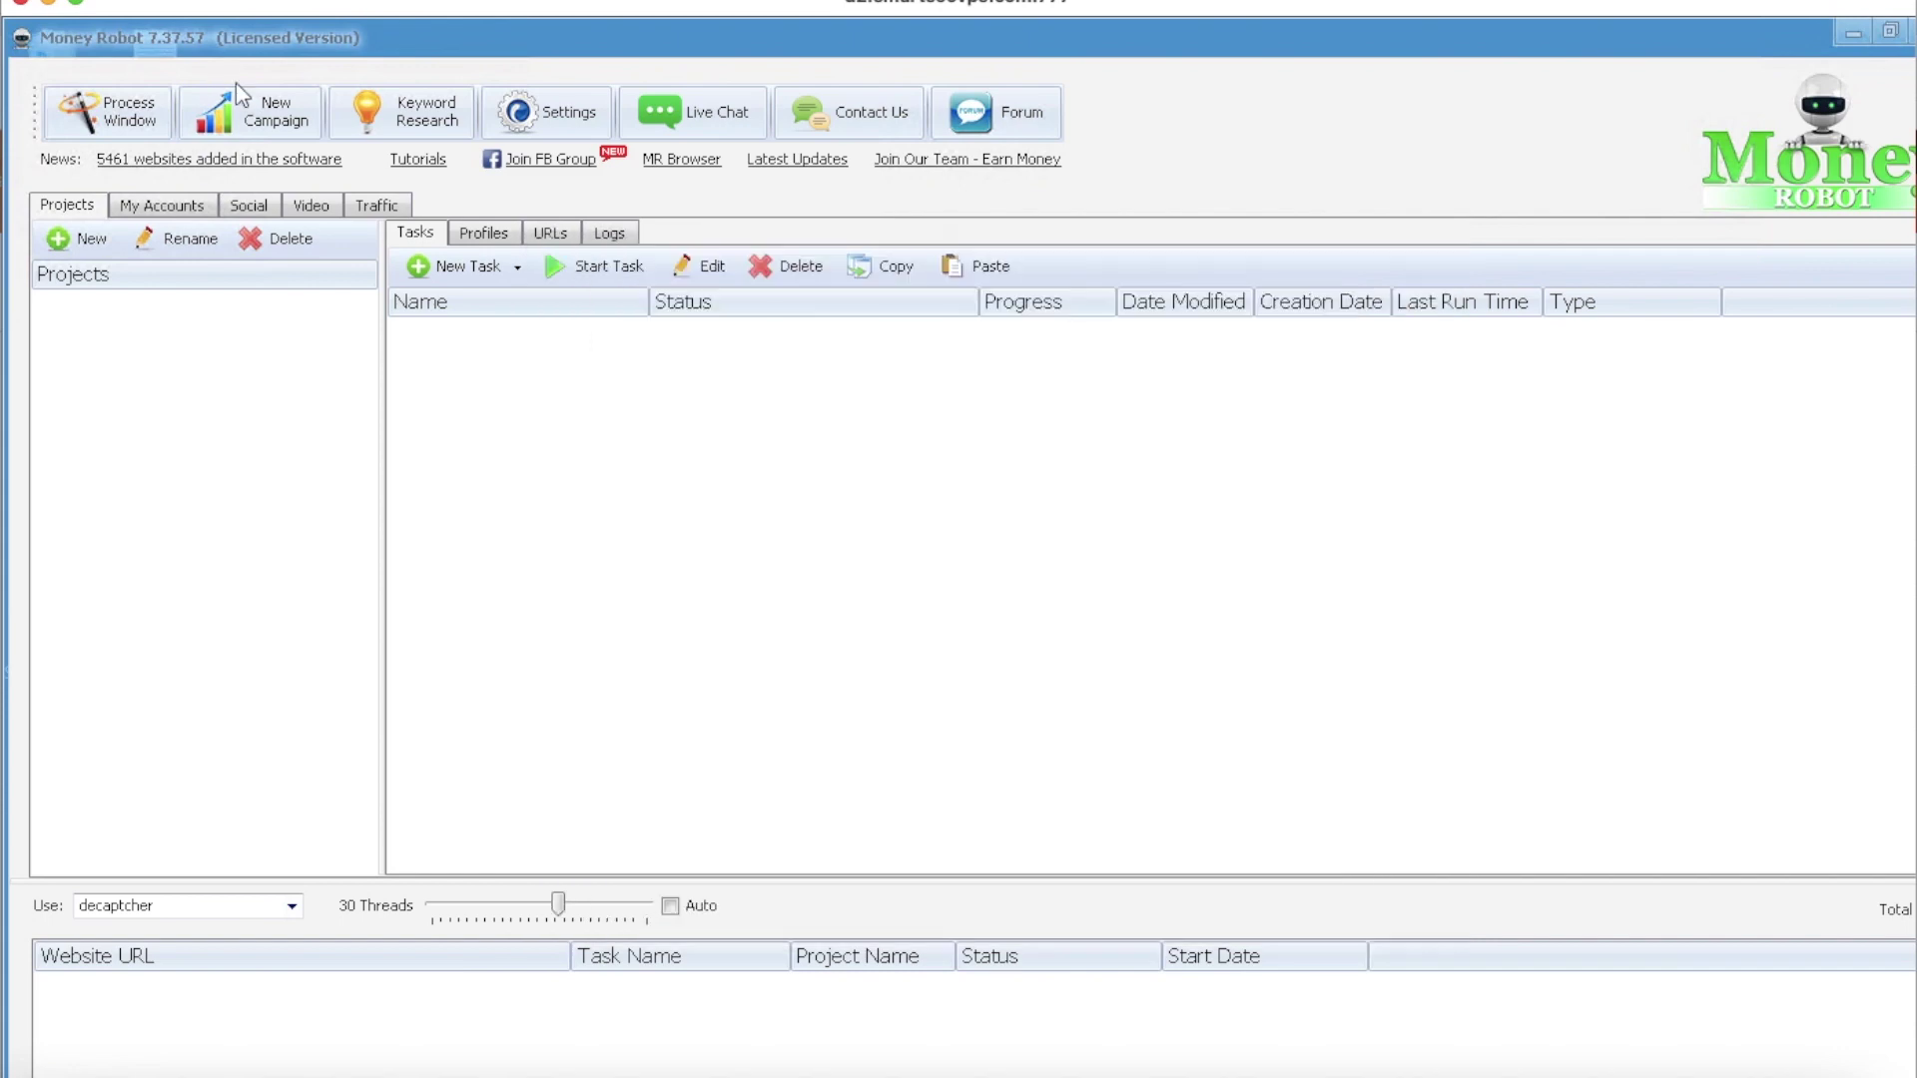
- Start a new tiered SEO campaign with the three YouTube URLs as money site URLs
{"action": "left_click", "coordinate": [273, 119]}
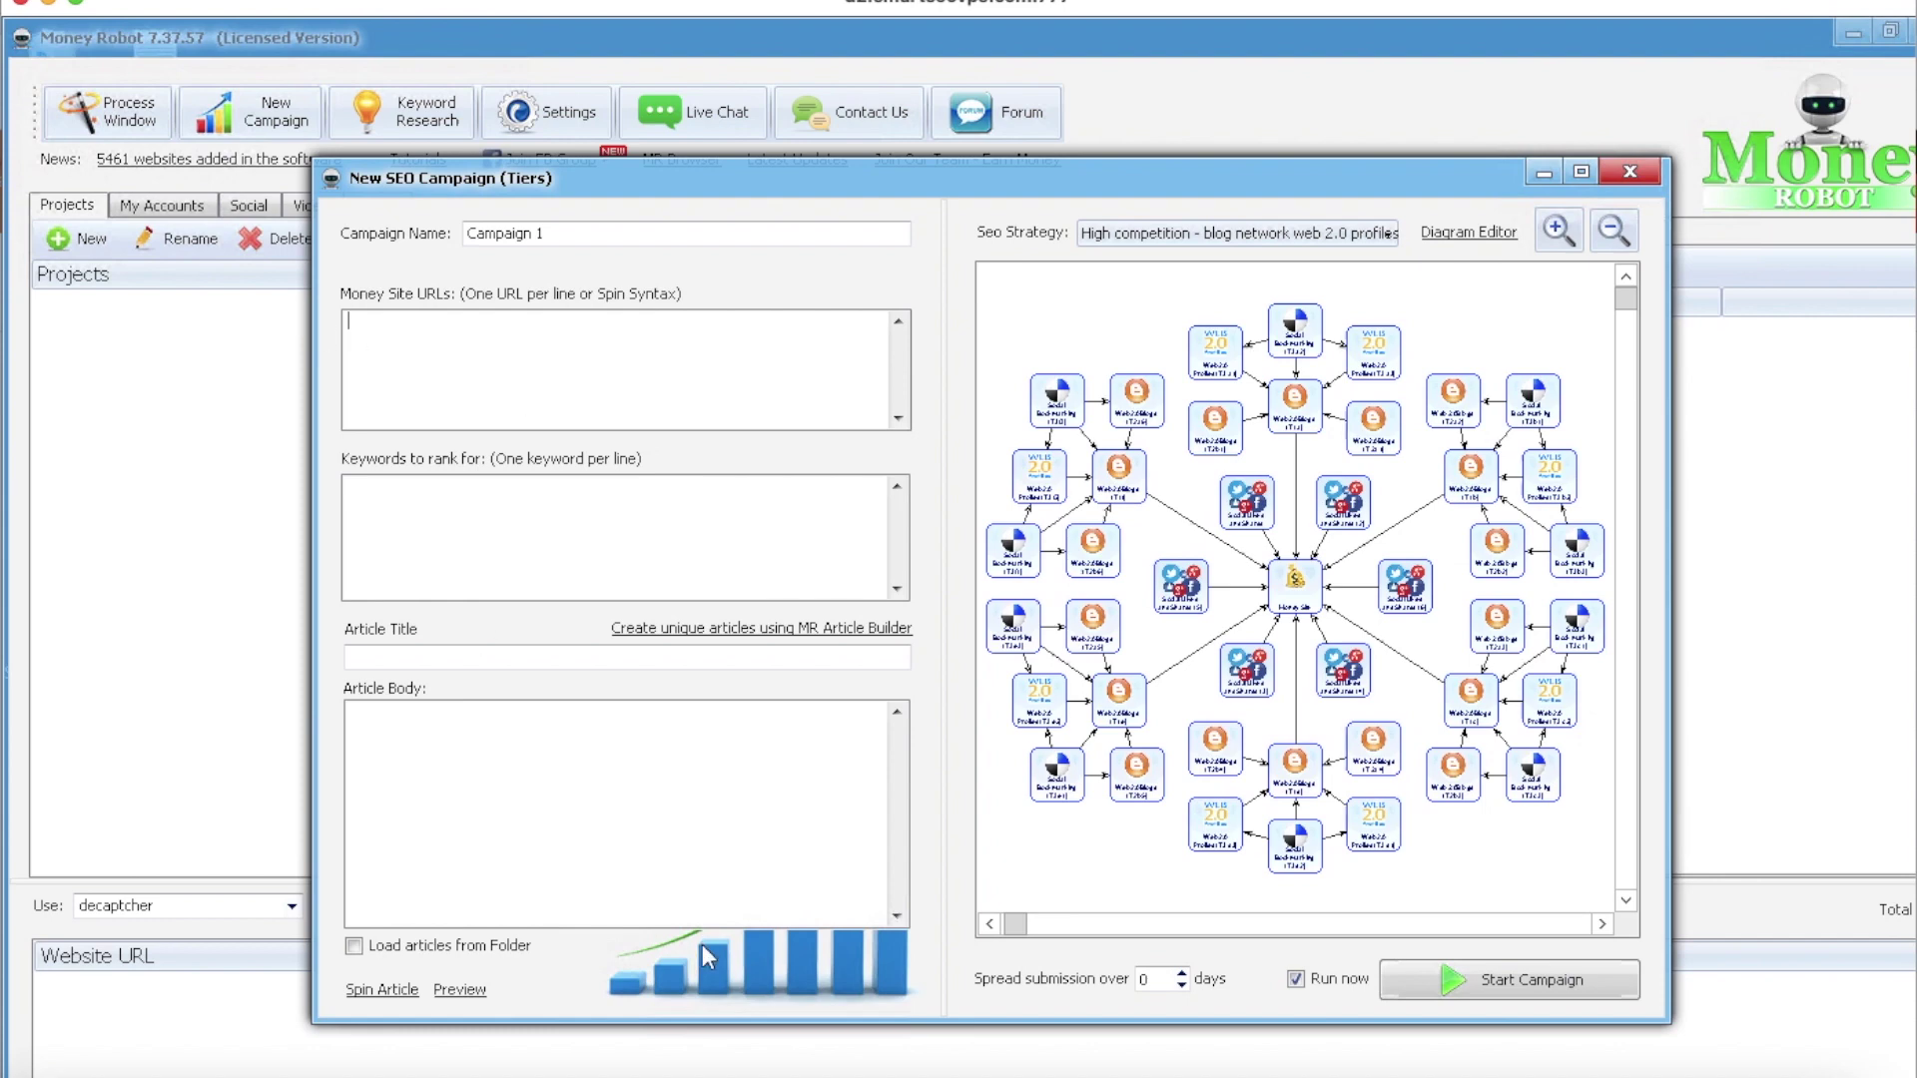
{"action": "type", "text": "https://www.youtube.com/watch?v=dECFERI4GzU https://www.youtube.com/channel/UCsW08L9BqAV1sKNRobVlwnw https://www.youtube.com/watch?v=Lu4GaZ8LBMs&list=PLQ6L9rqJI9hiEAh8_LEjhXPxLkY9-JBB9"}
{"action": "left_click", "coordinate": [463, 339]}
{"action": "key", "text": "ctrl+a"}
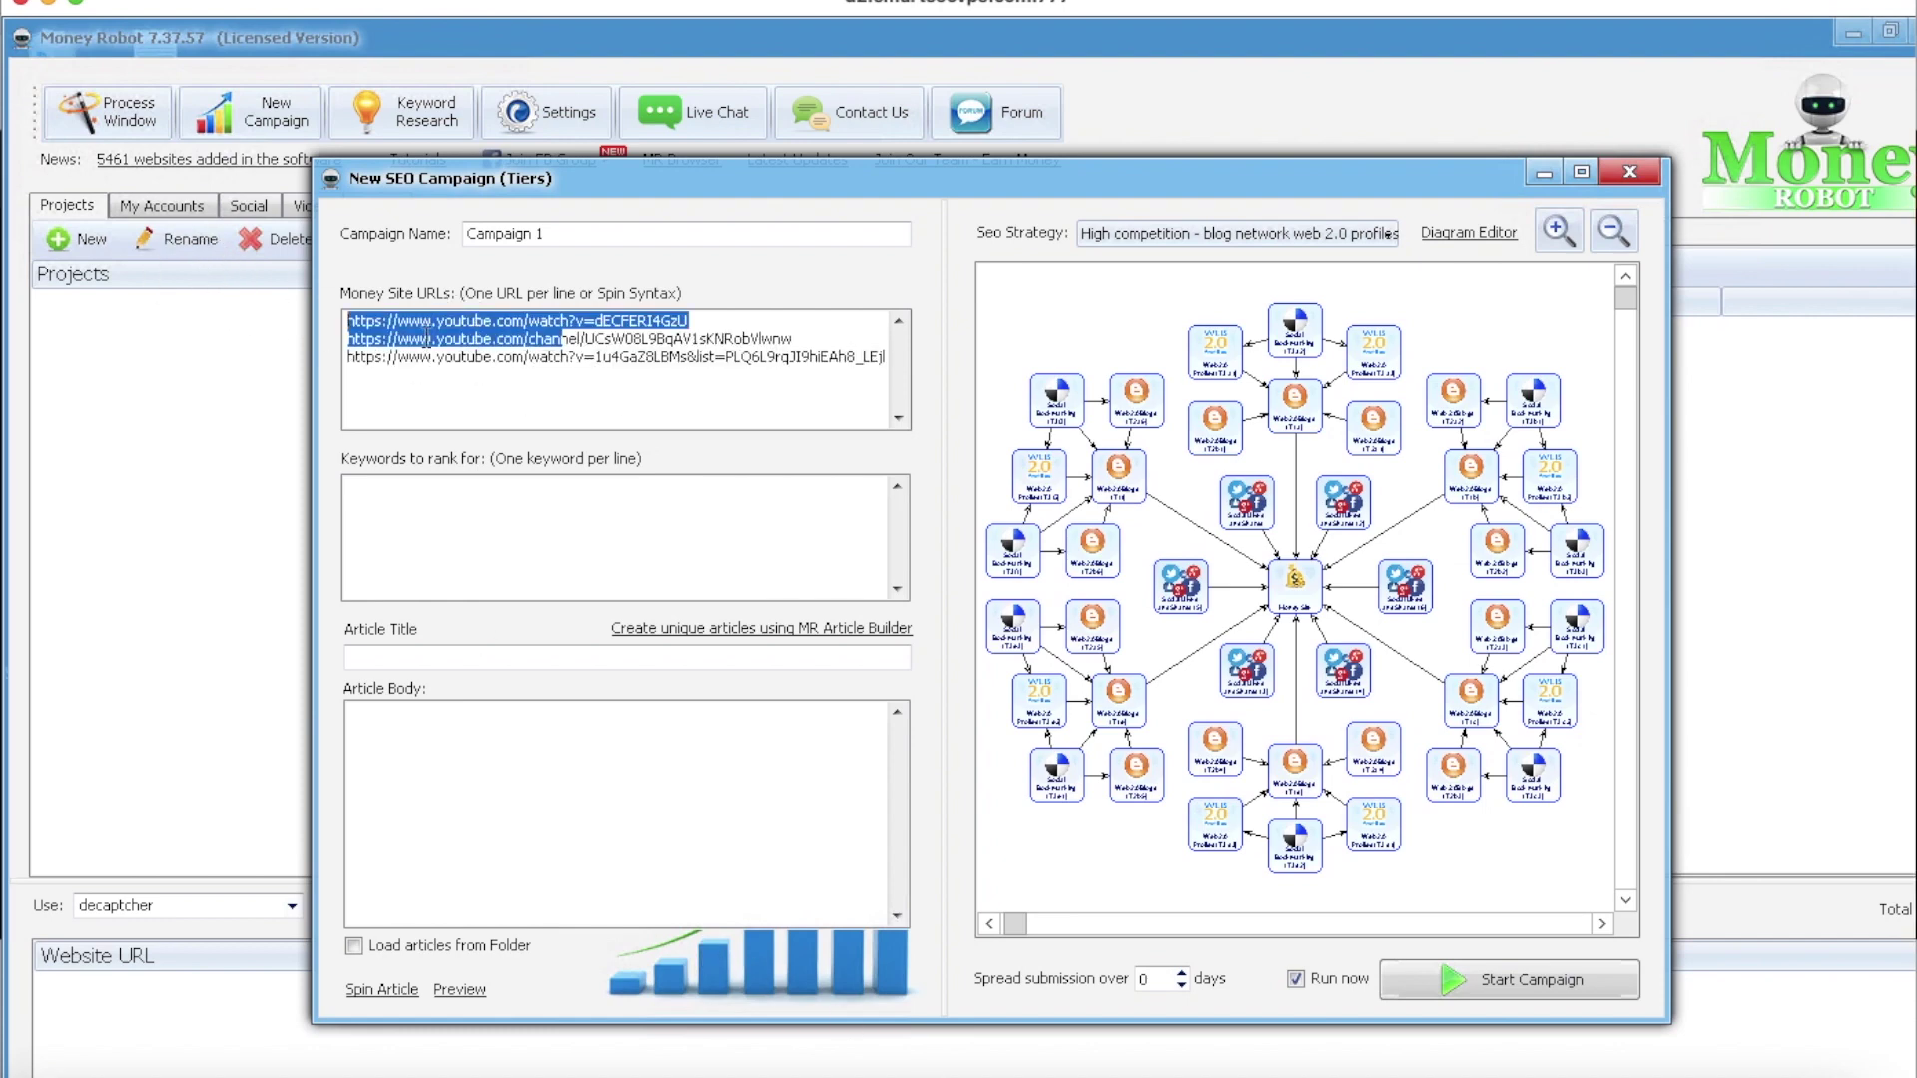
{"action": "left_click", "coordinate": [422, 336]}
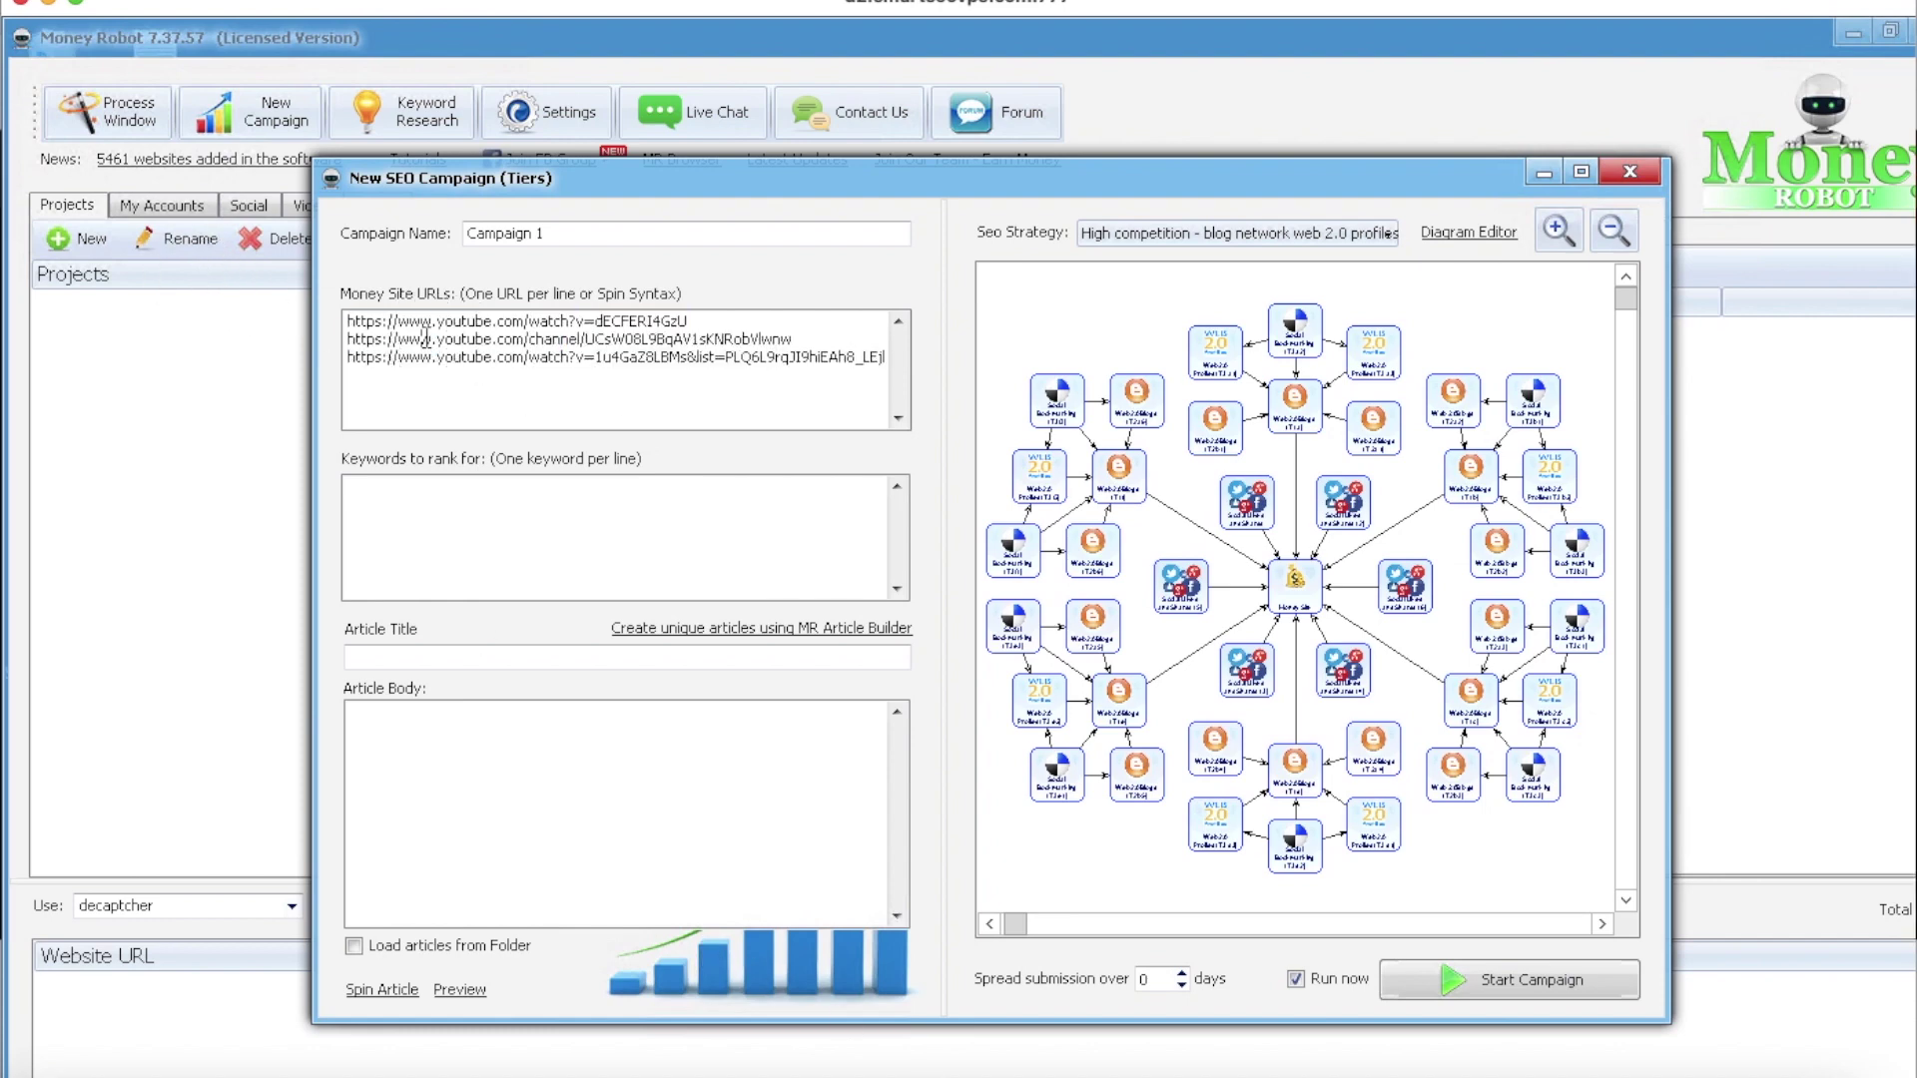
{"action": "triple_click", "coordinate": [371, 339]}
{"action": "left_click", "coordinate": [380, 364]}
- Enter five McDonald's milkshake machine keywords, one per line, including 'mcdonald's milkshake machine broken'
{"action": "type", "text": "mcdonald's"}
{"action": "type", "text": "milkh"}
{"action": "key", "text": "BackSpace"}
{"action": "type", "text": "shake machine "}
{"action": "type", "text": "mcd"}
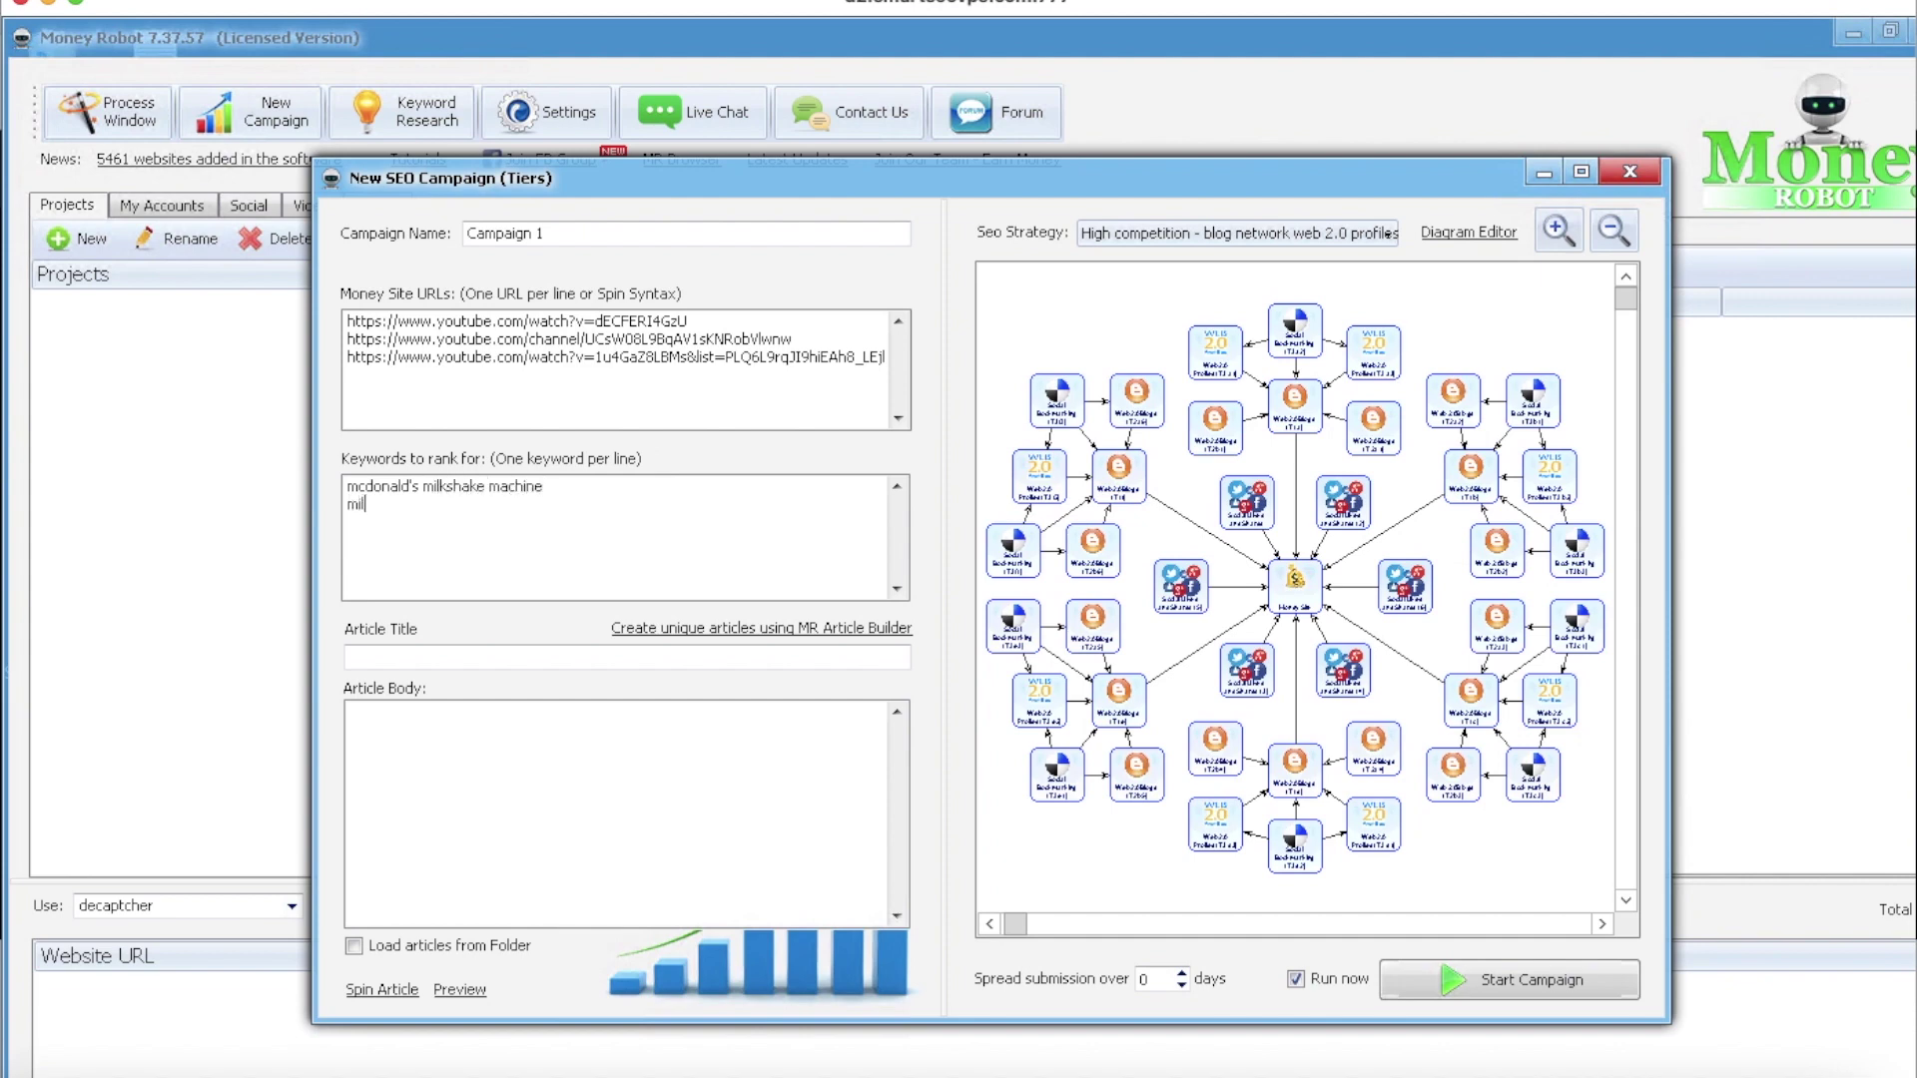
{"action": "type", "text": "shake ma"}
{"action": "type", "text": "chine mcdonald's"}
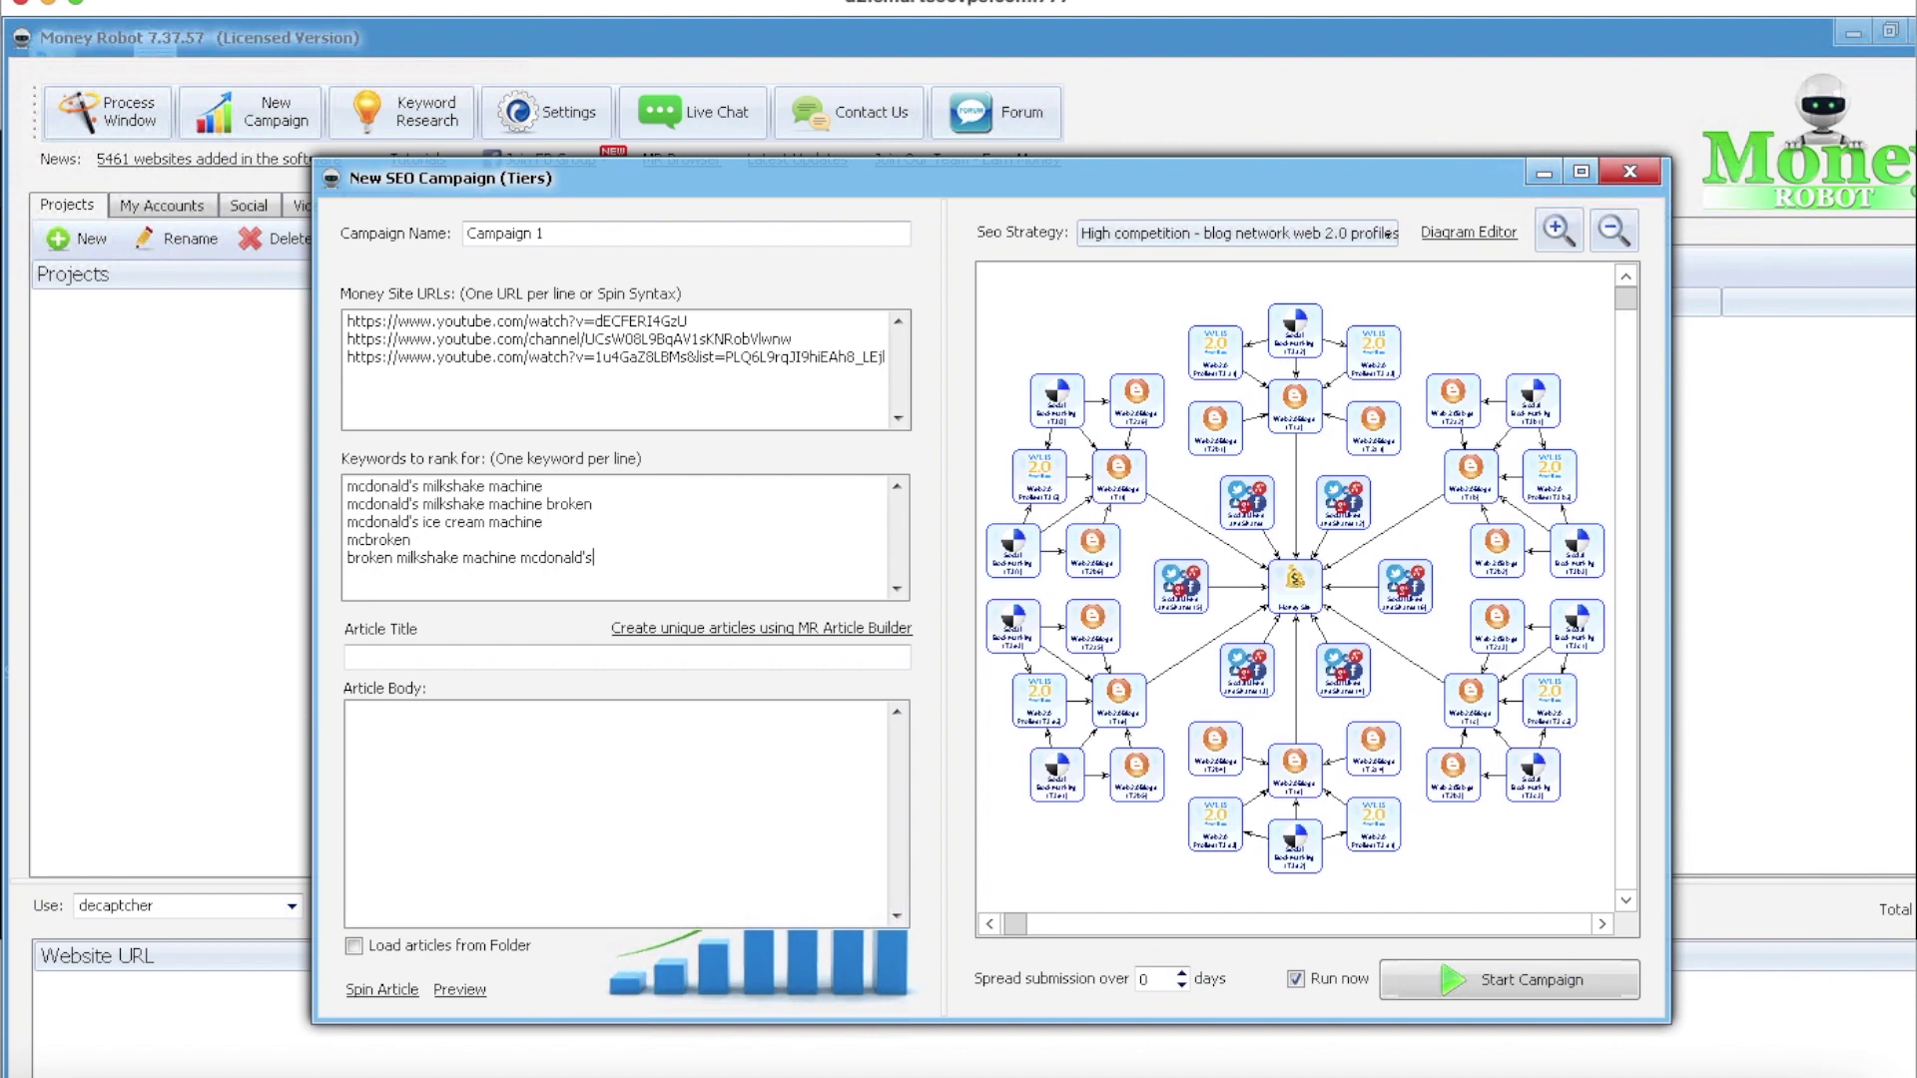
{"action": "left_click", "coordinate": [438, 659]}
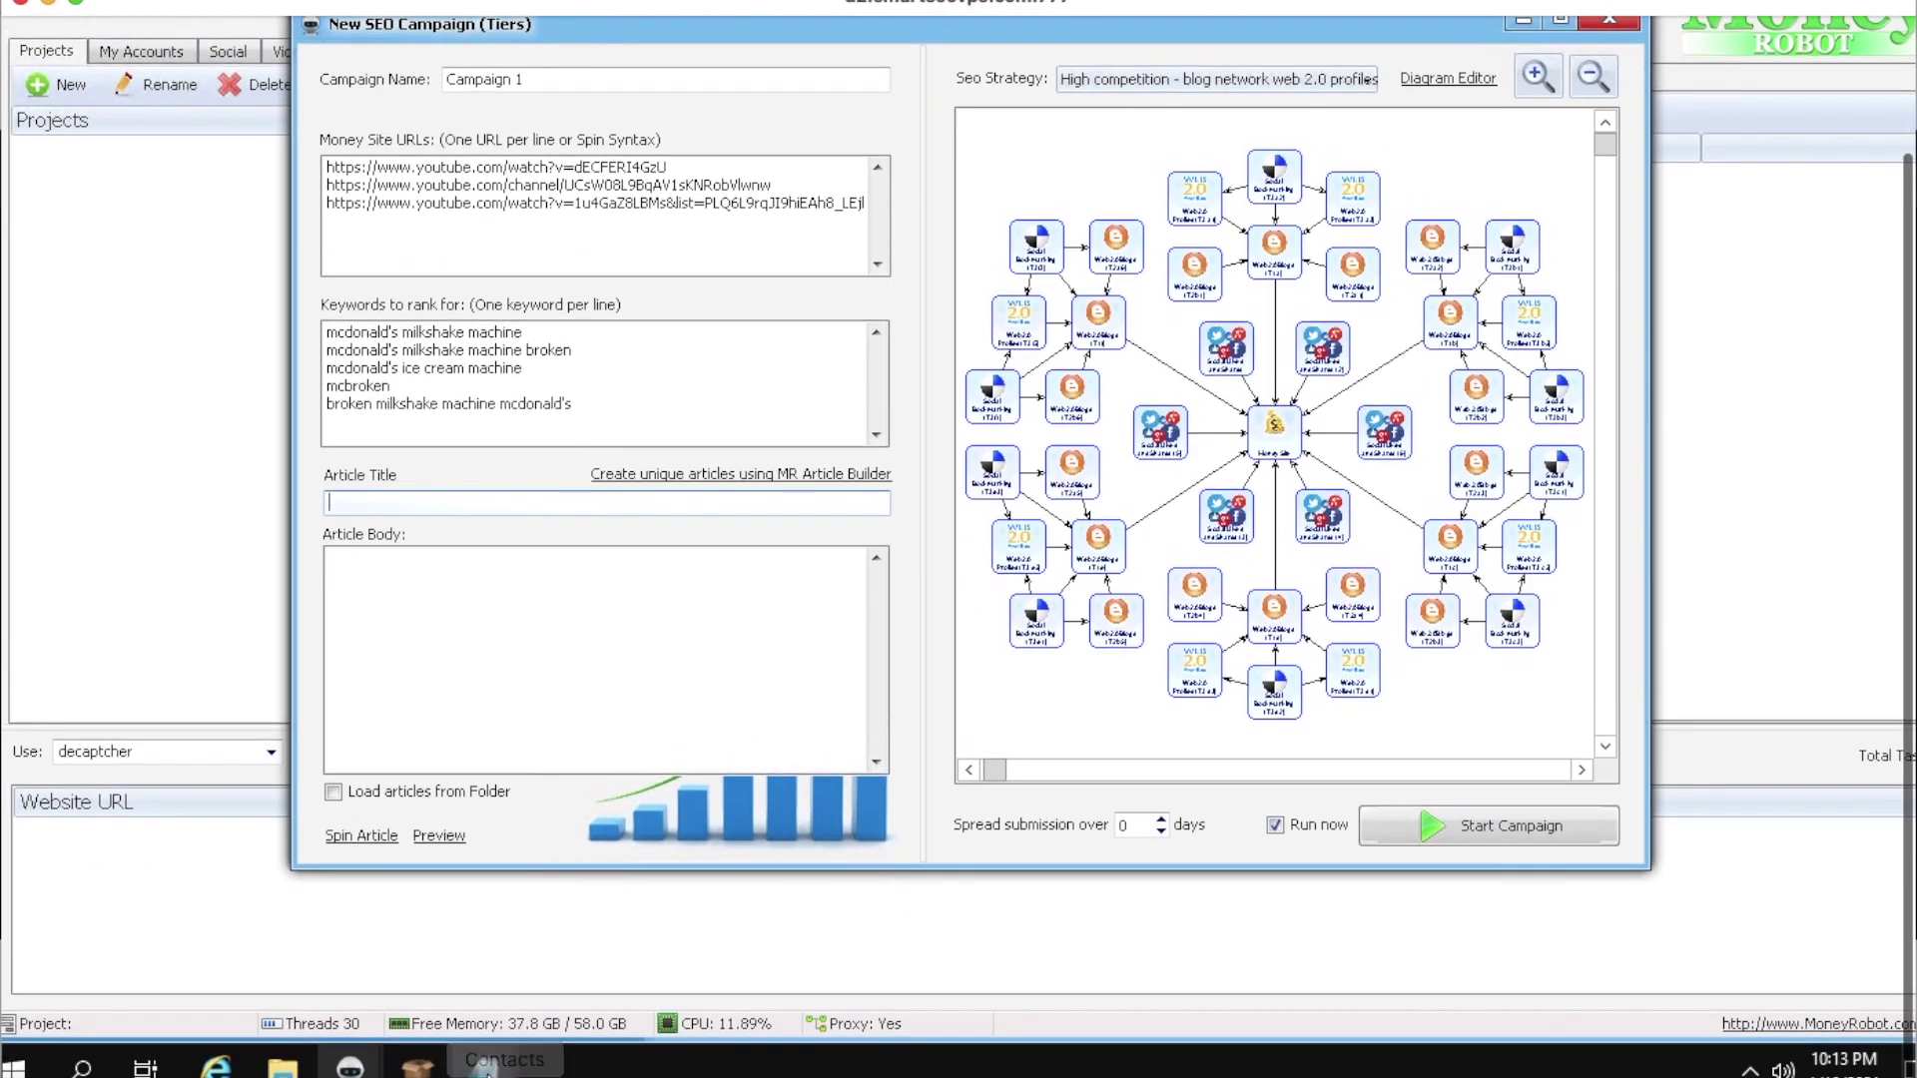
- Paste the McDonald's ice cream machine article from Notepad into the Article Body and begin the title
{"action": "mouse_move", "coordinate": [483, 1066]}
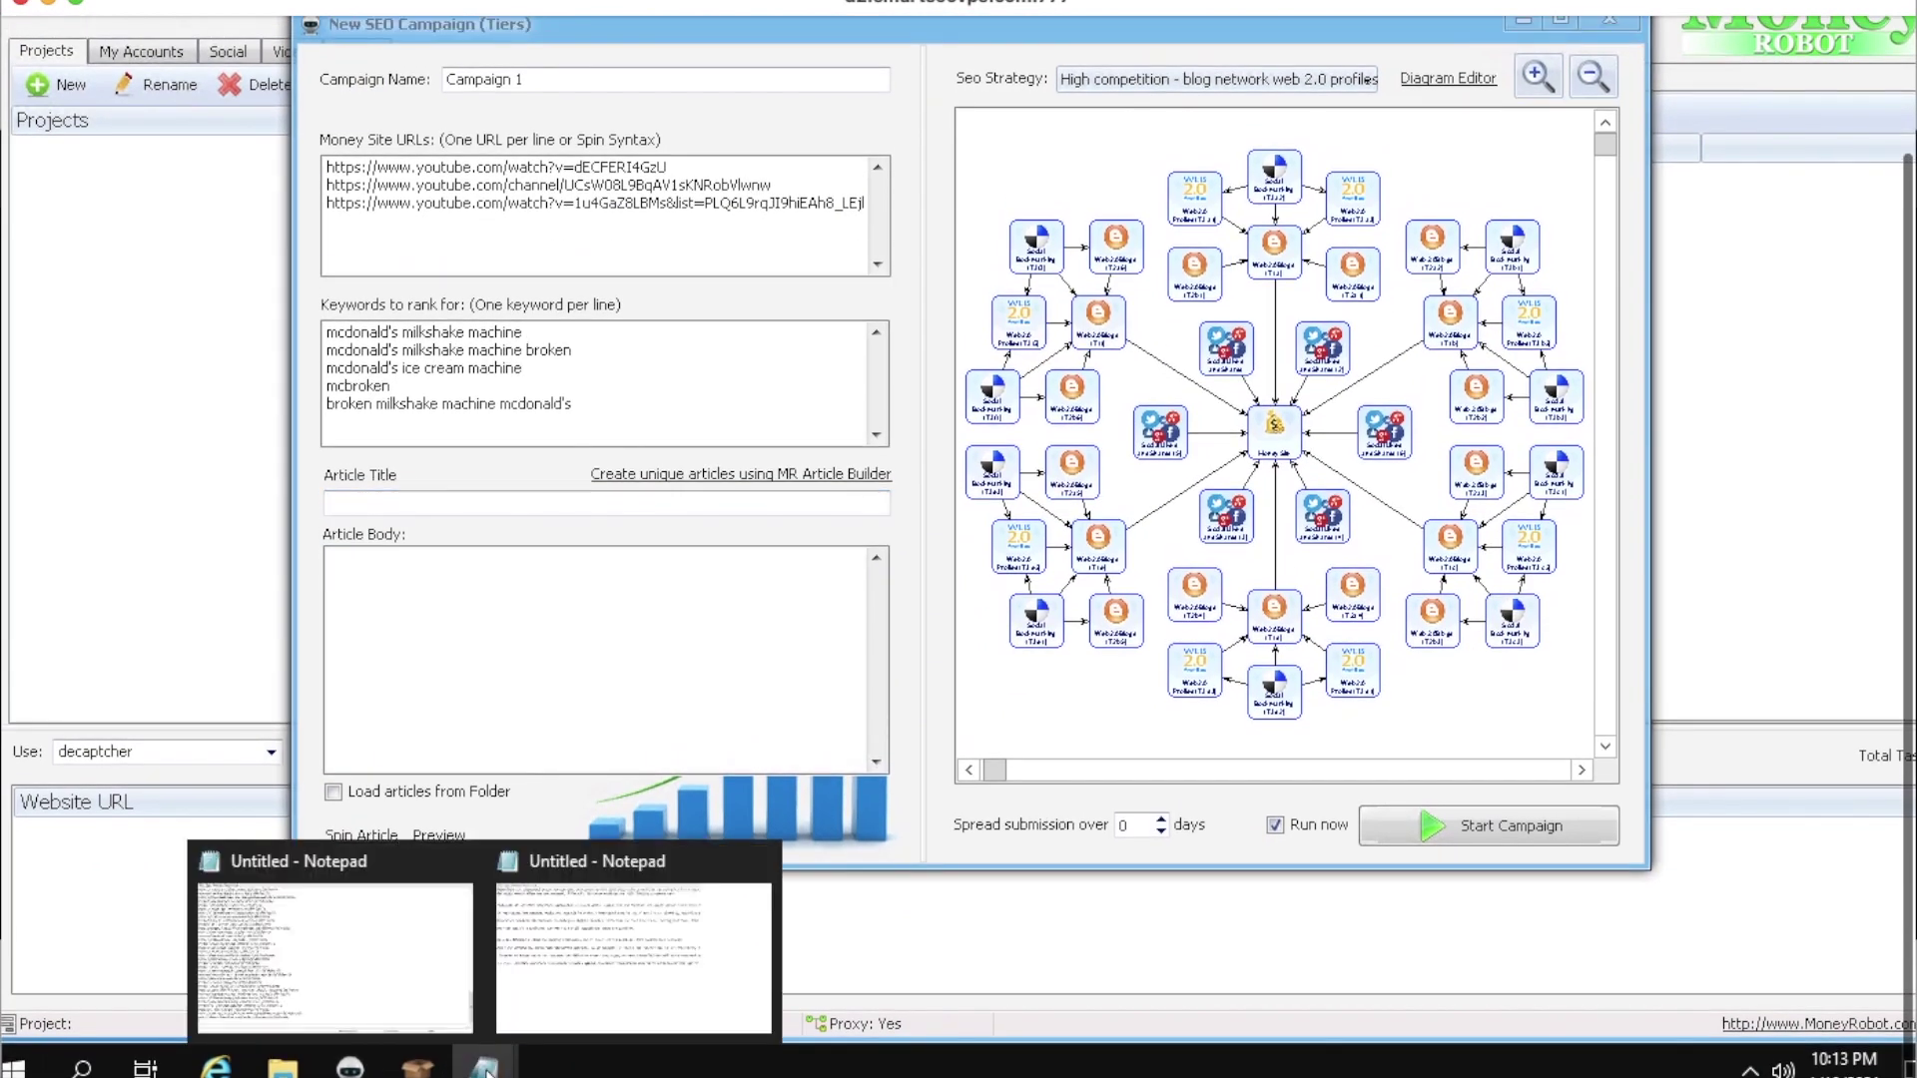
{"action": "left_click", "coordinate": [579, 963]}
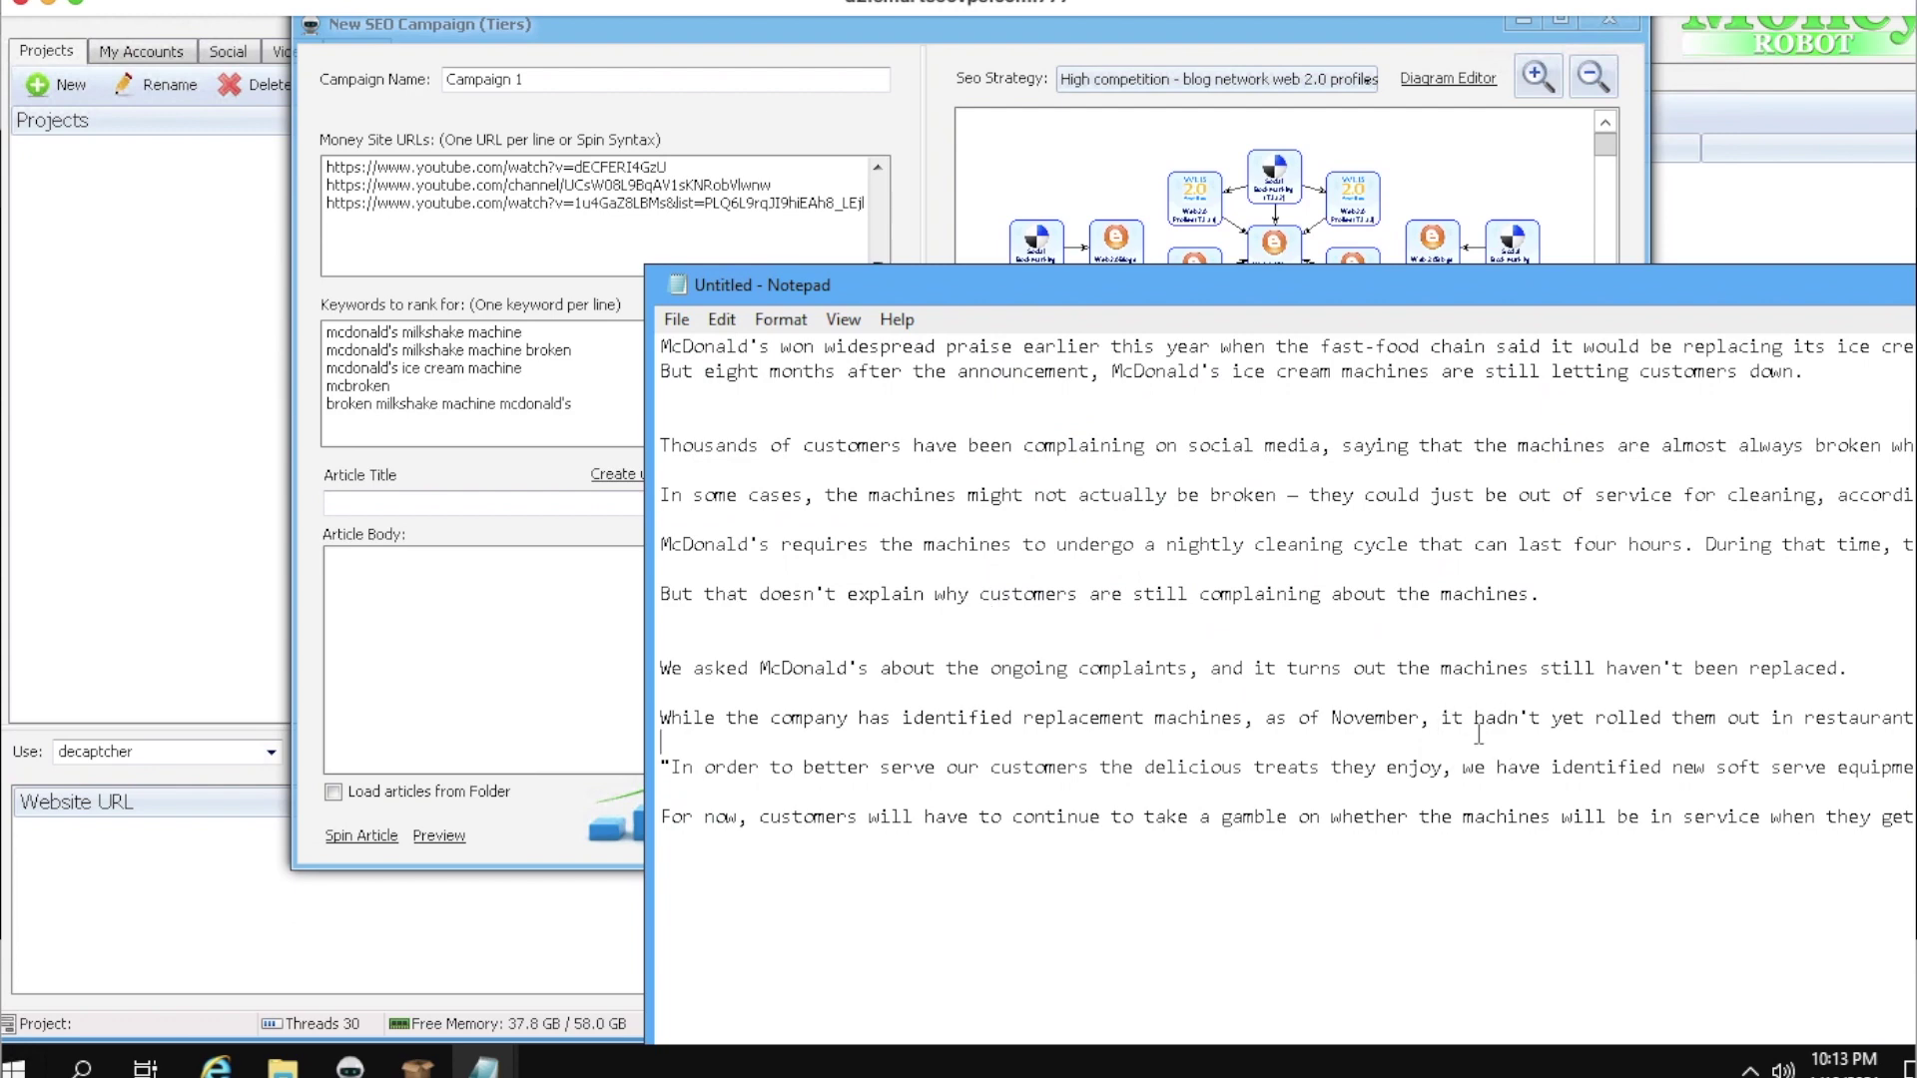
{"action": "key", "text": "ctrl+a"}
{"action": "left_click", "coordinate": [498, 665]}
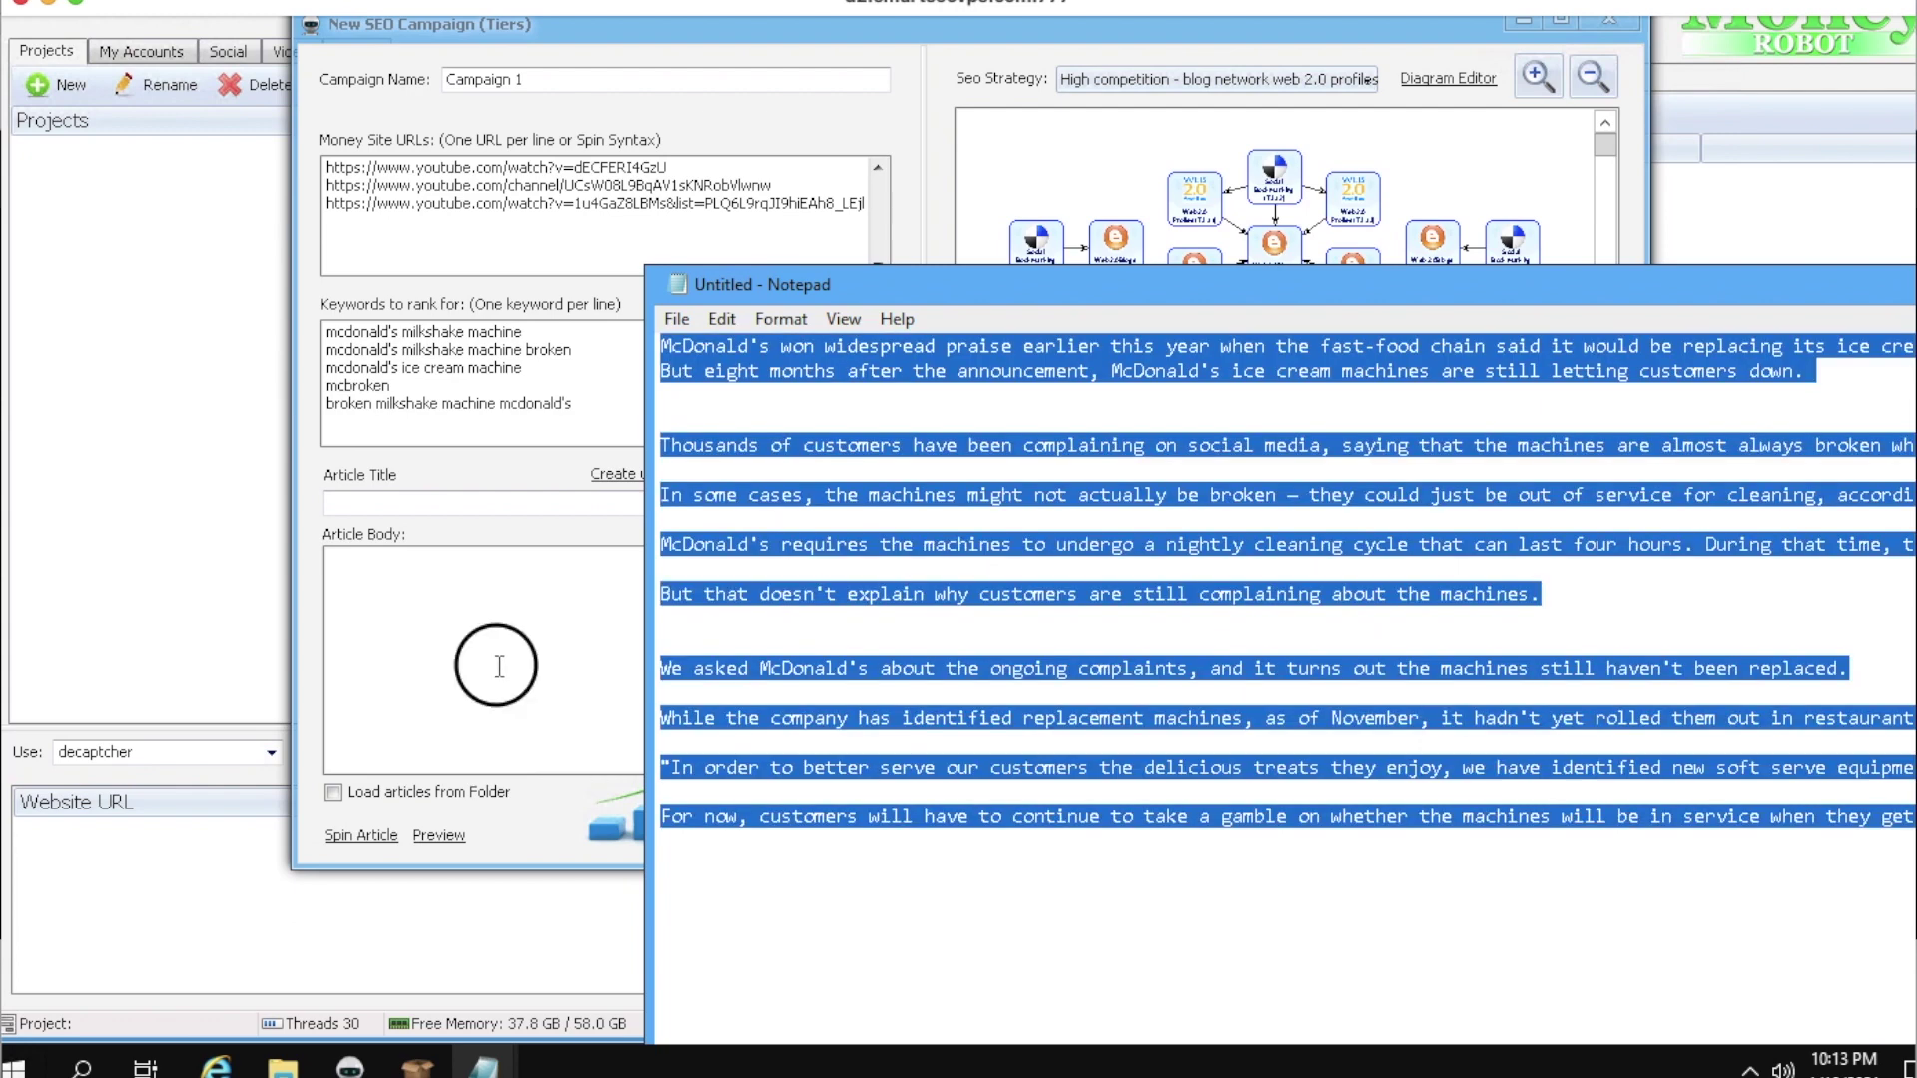
{"action": "key", "text": "ctrl+v"}
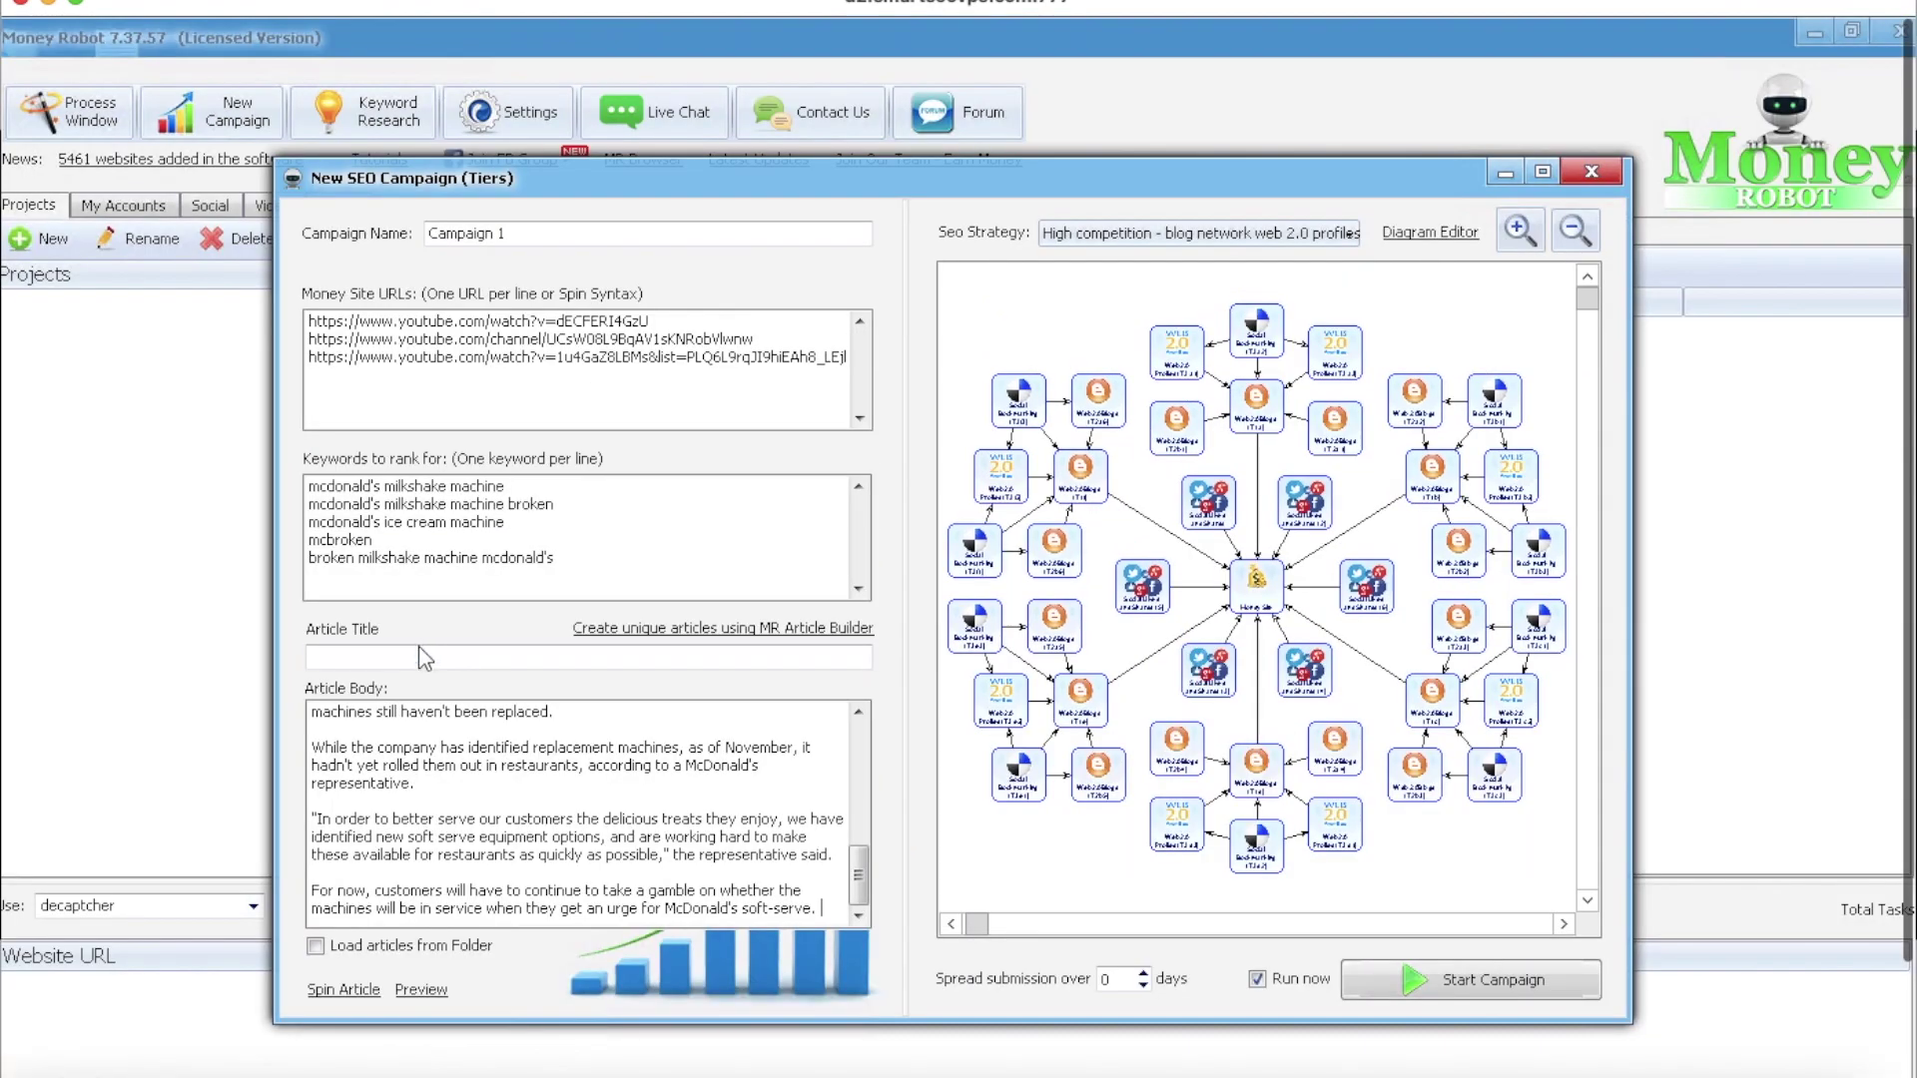
{"action": "left_click", "coordinate": [416, 656]}
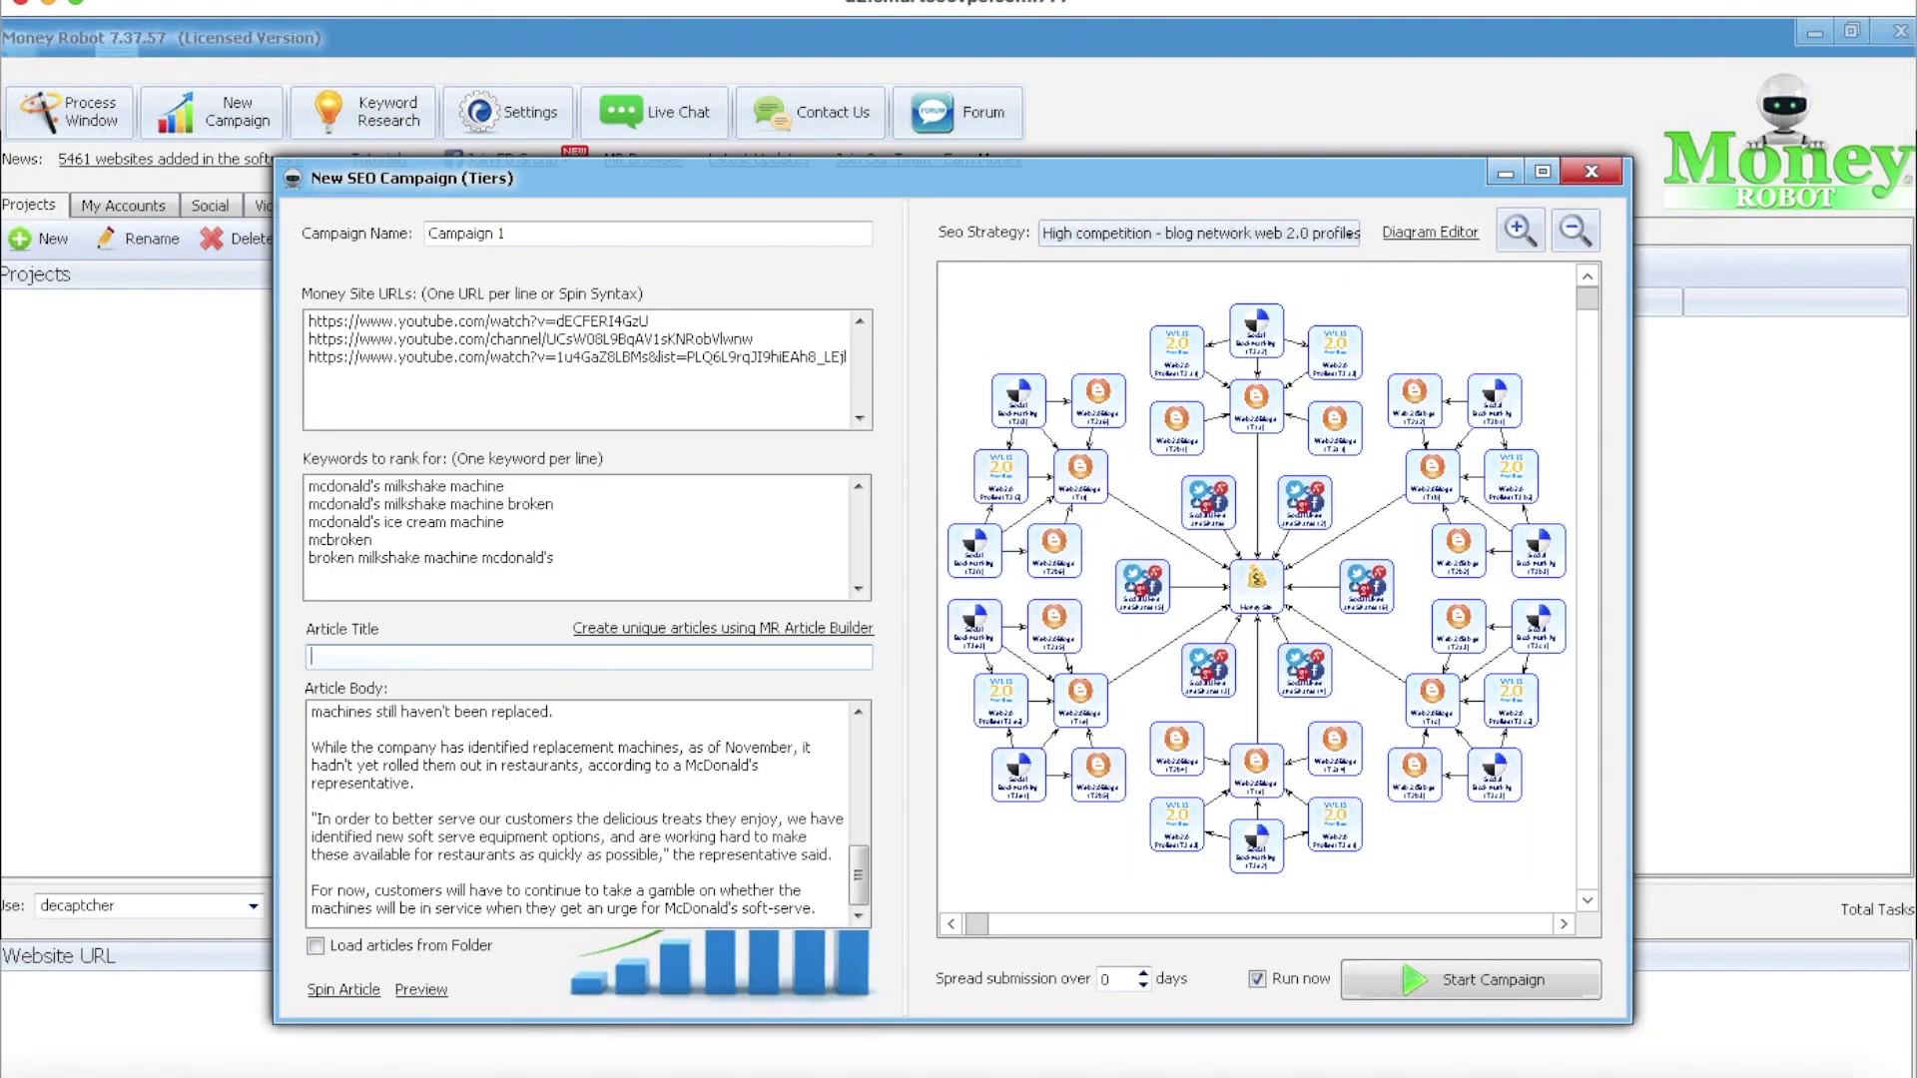
{"action": "type", "text": "{Learn"}
- Paste the spintax article title into the Article Title field
{"action": "key", "text": "ctrl+v"}
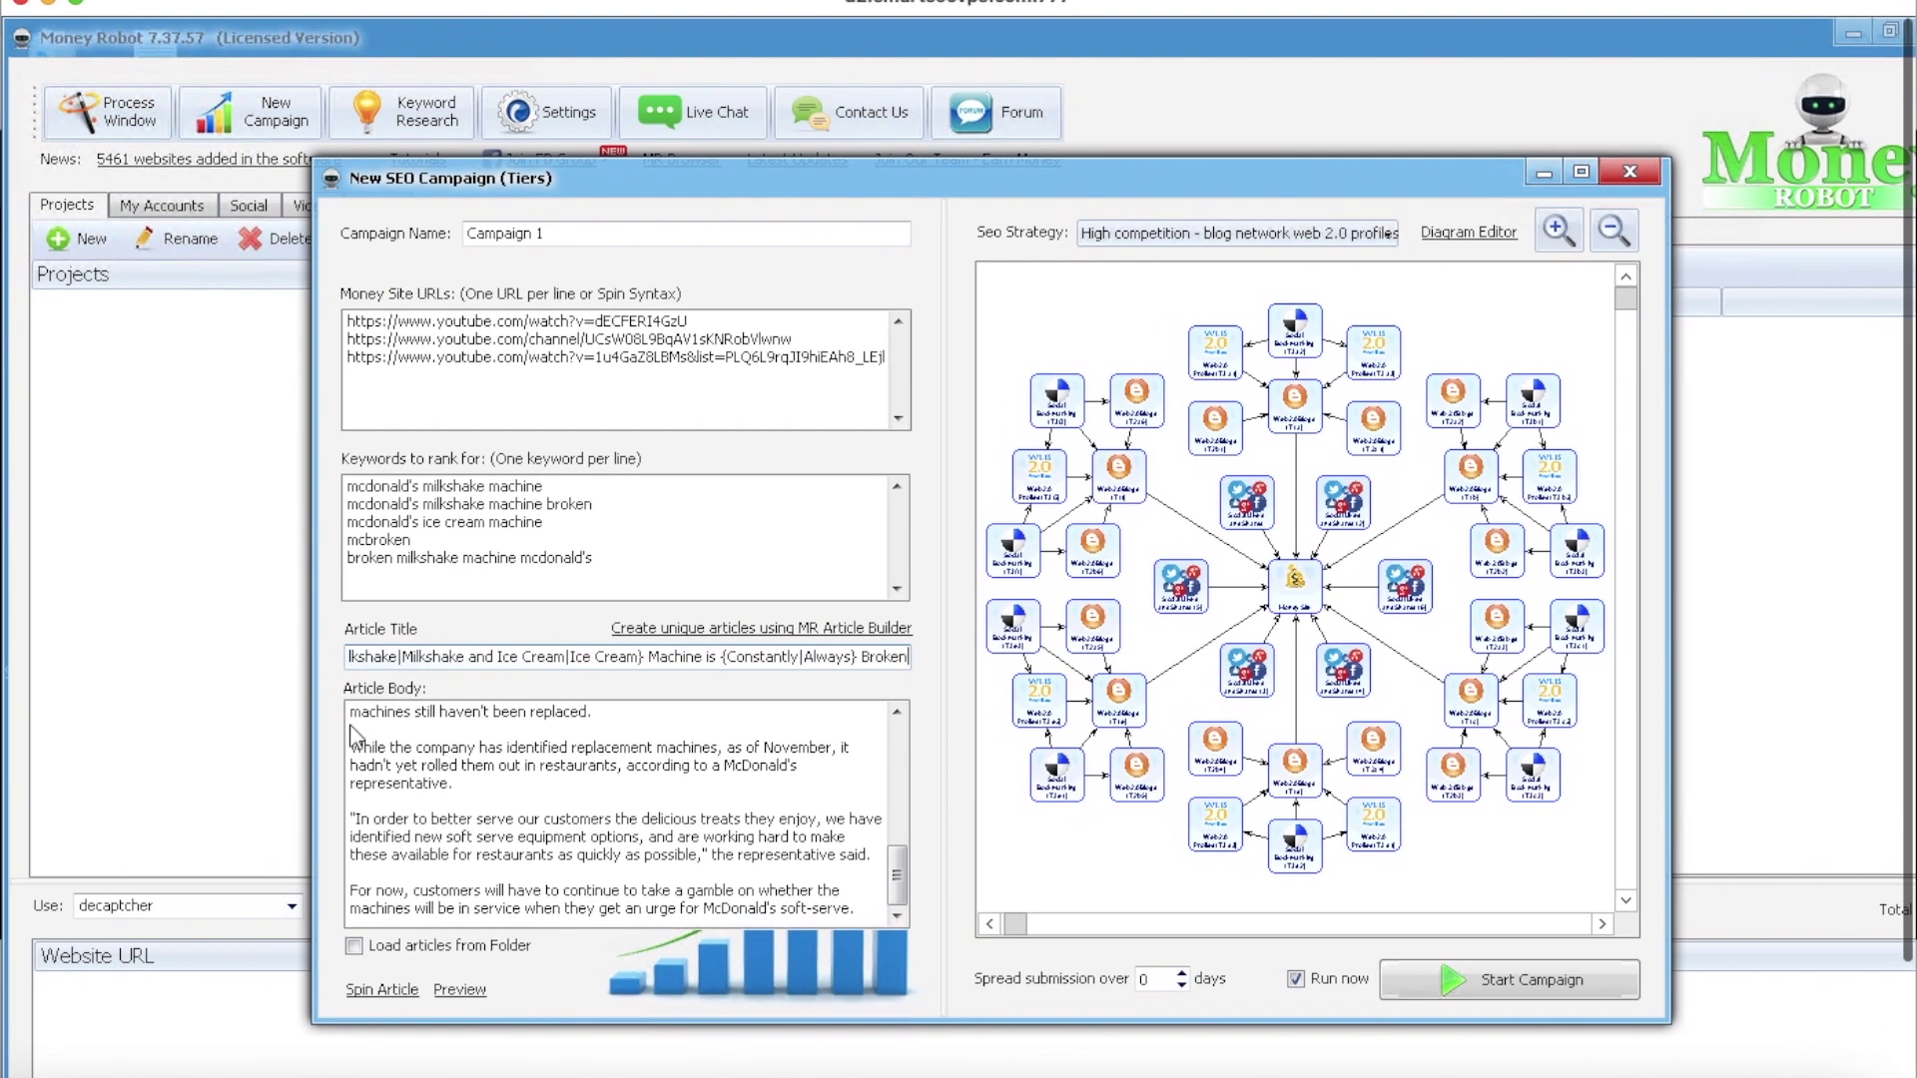
{"action": "mouse_move", "coordinate": [350, 721]}
{"action": "left_mouse_down"}
{"action": "mouse_move", "coordinate": [428, 856]}
{"action": "mouse_move", "coordinate": [384, 704]}
{"action": "left_mouse_up"}
{"action": "left_click", "coordinate": [384, 711]}
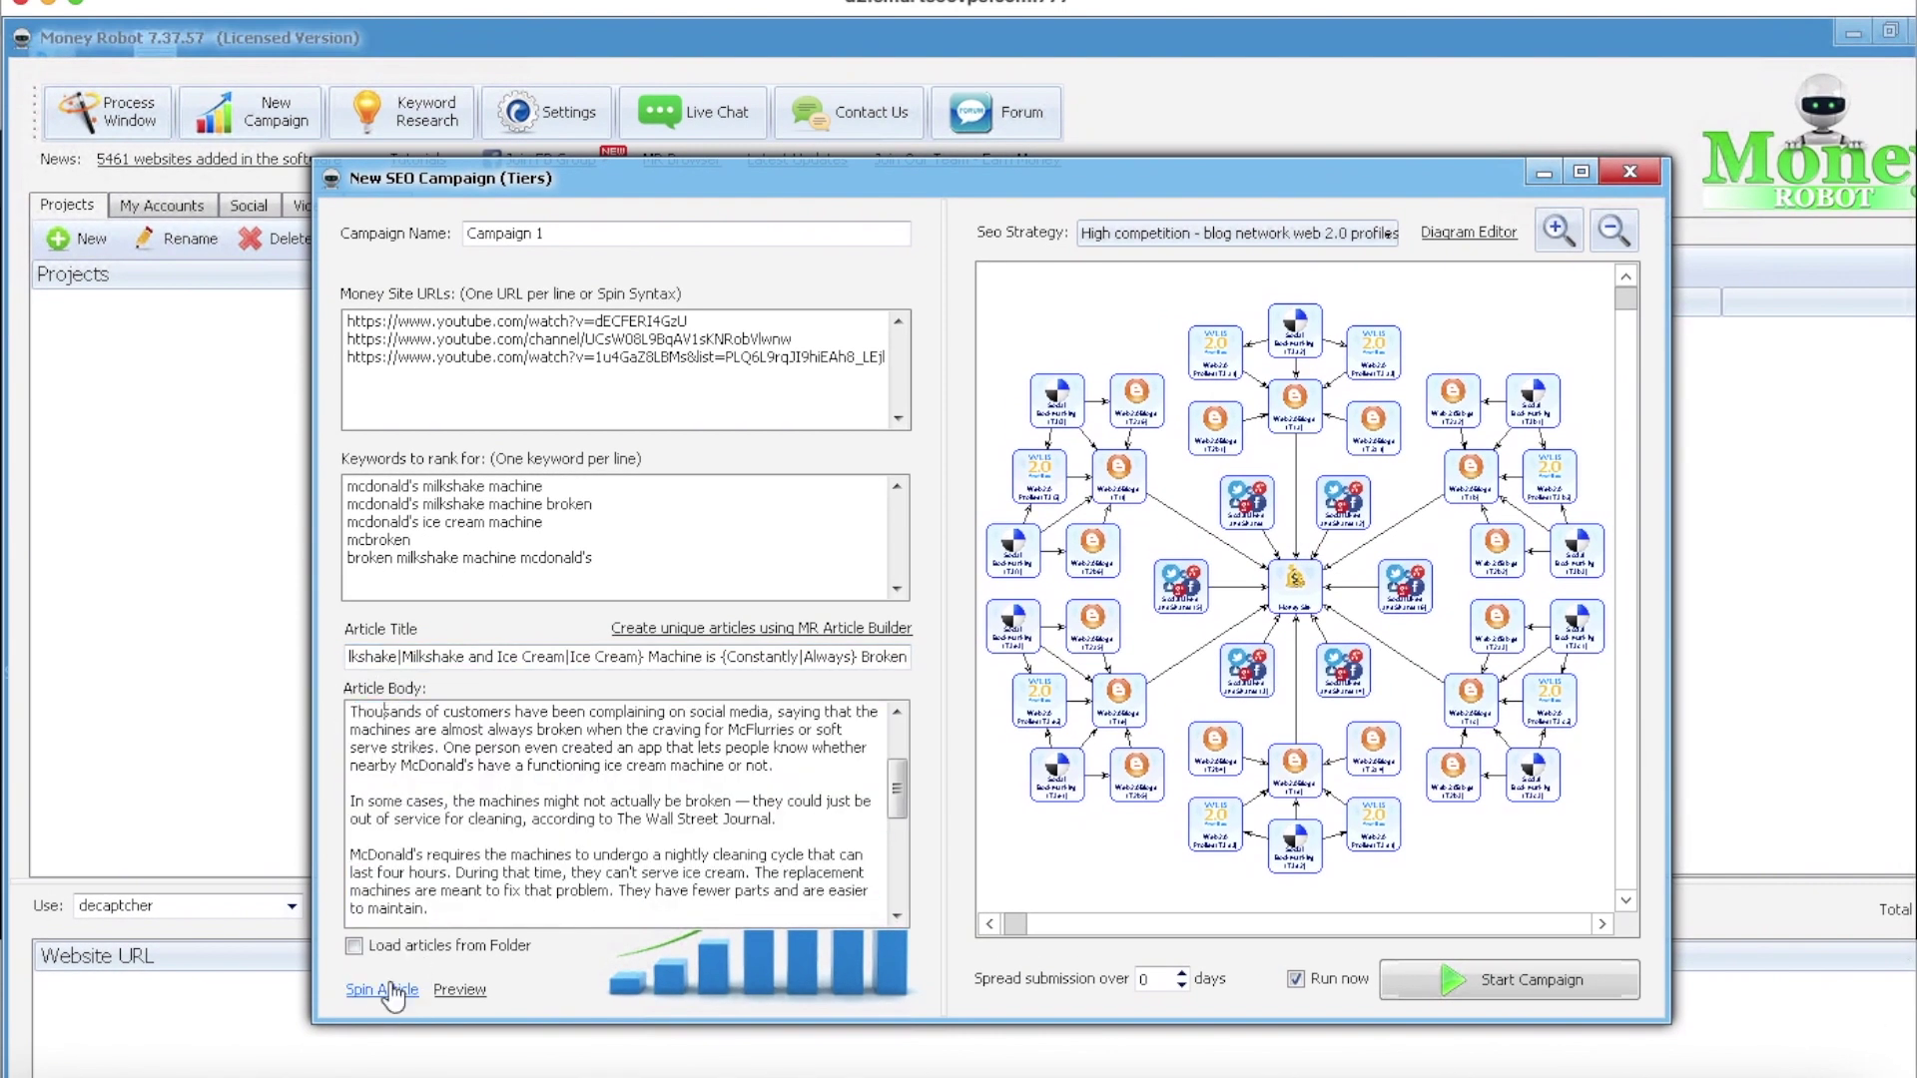
- Spin the article body into spintax variations
{"action": "left_click", "coordinate": [394, 992]}
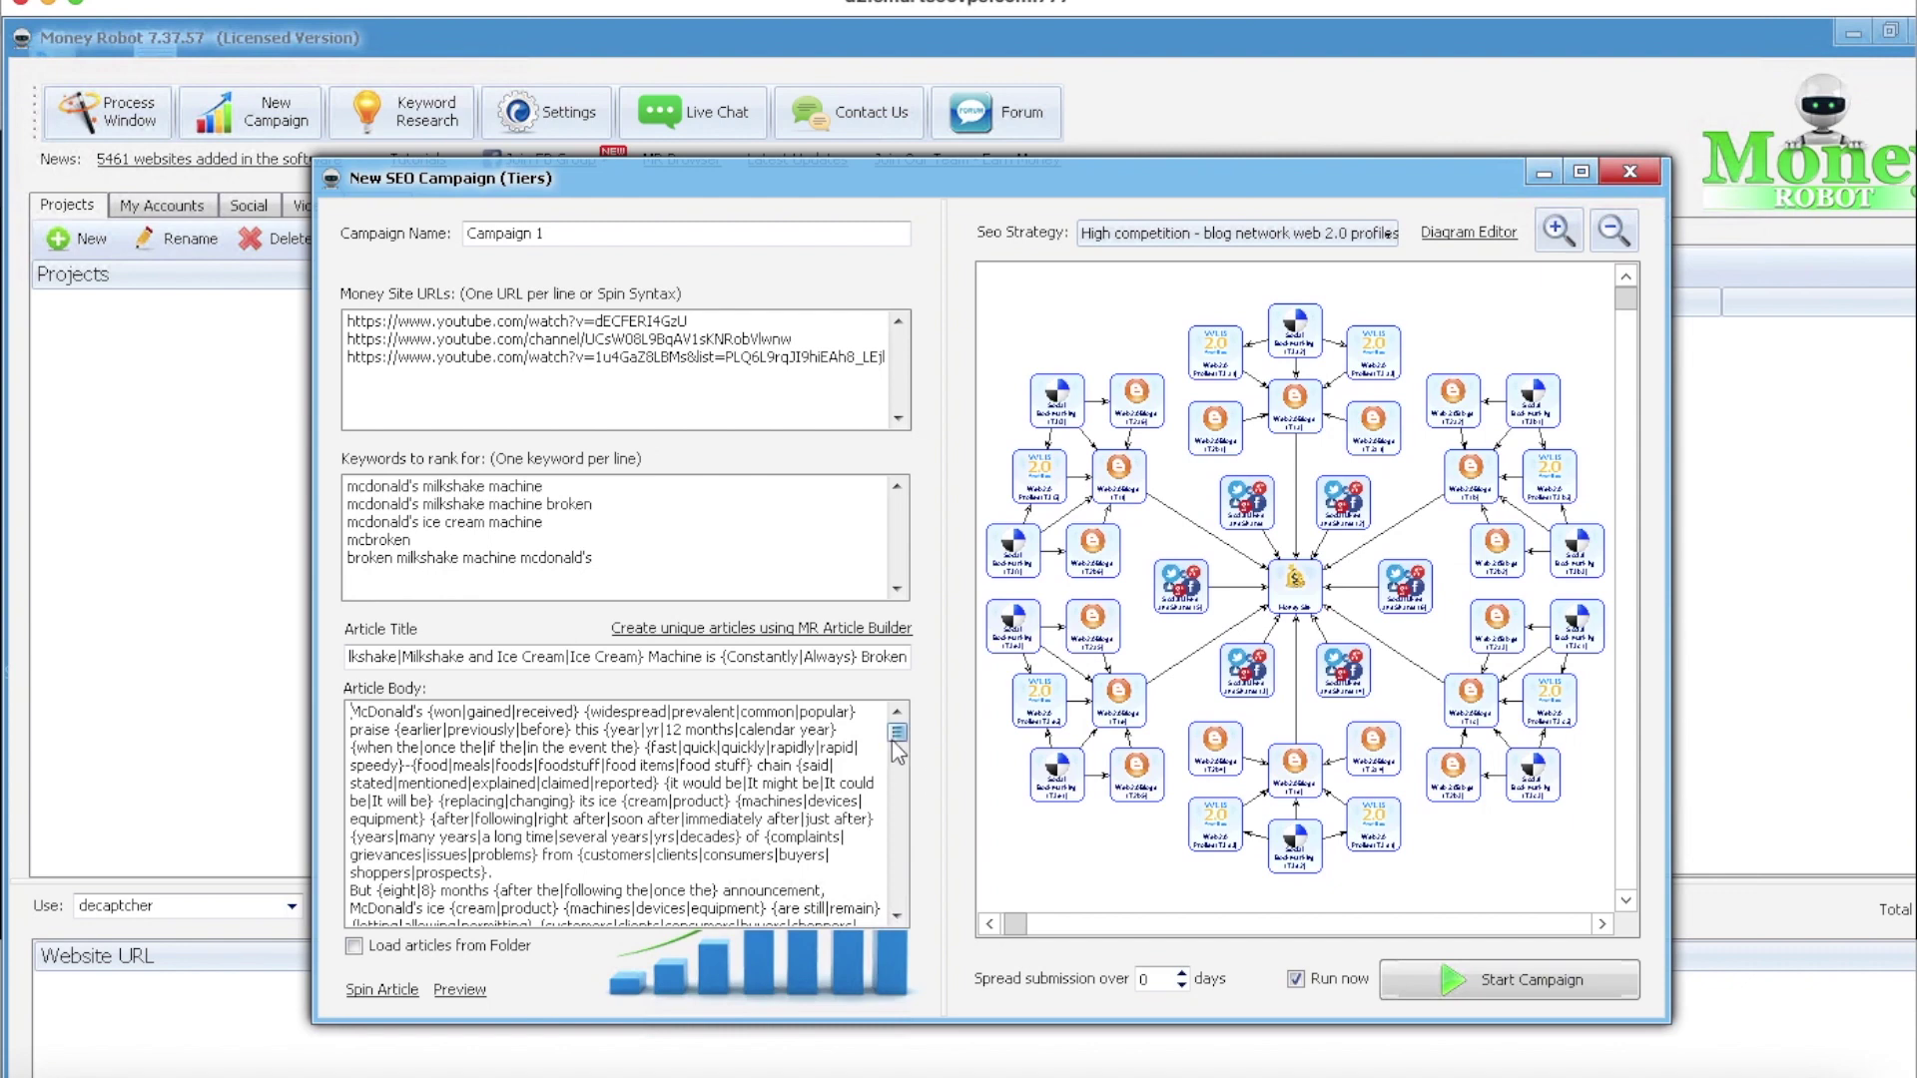
{"action": "left_click_drag", "start_coordinate": [897, 744], "coordinate": [895, 908]}
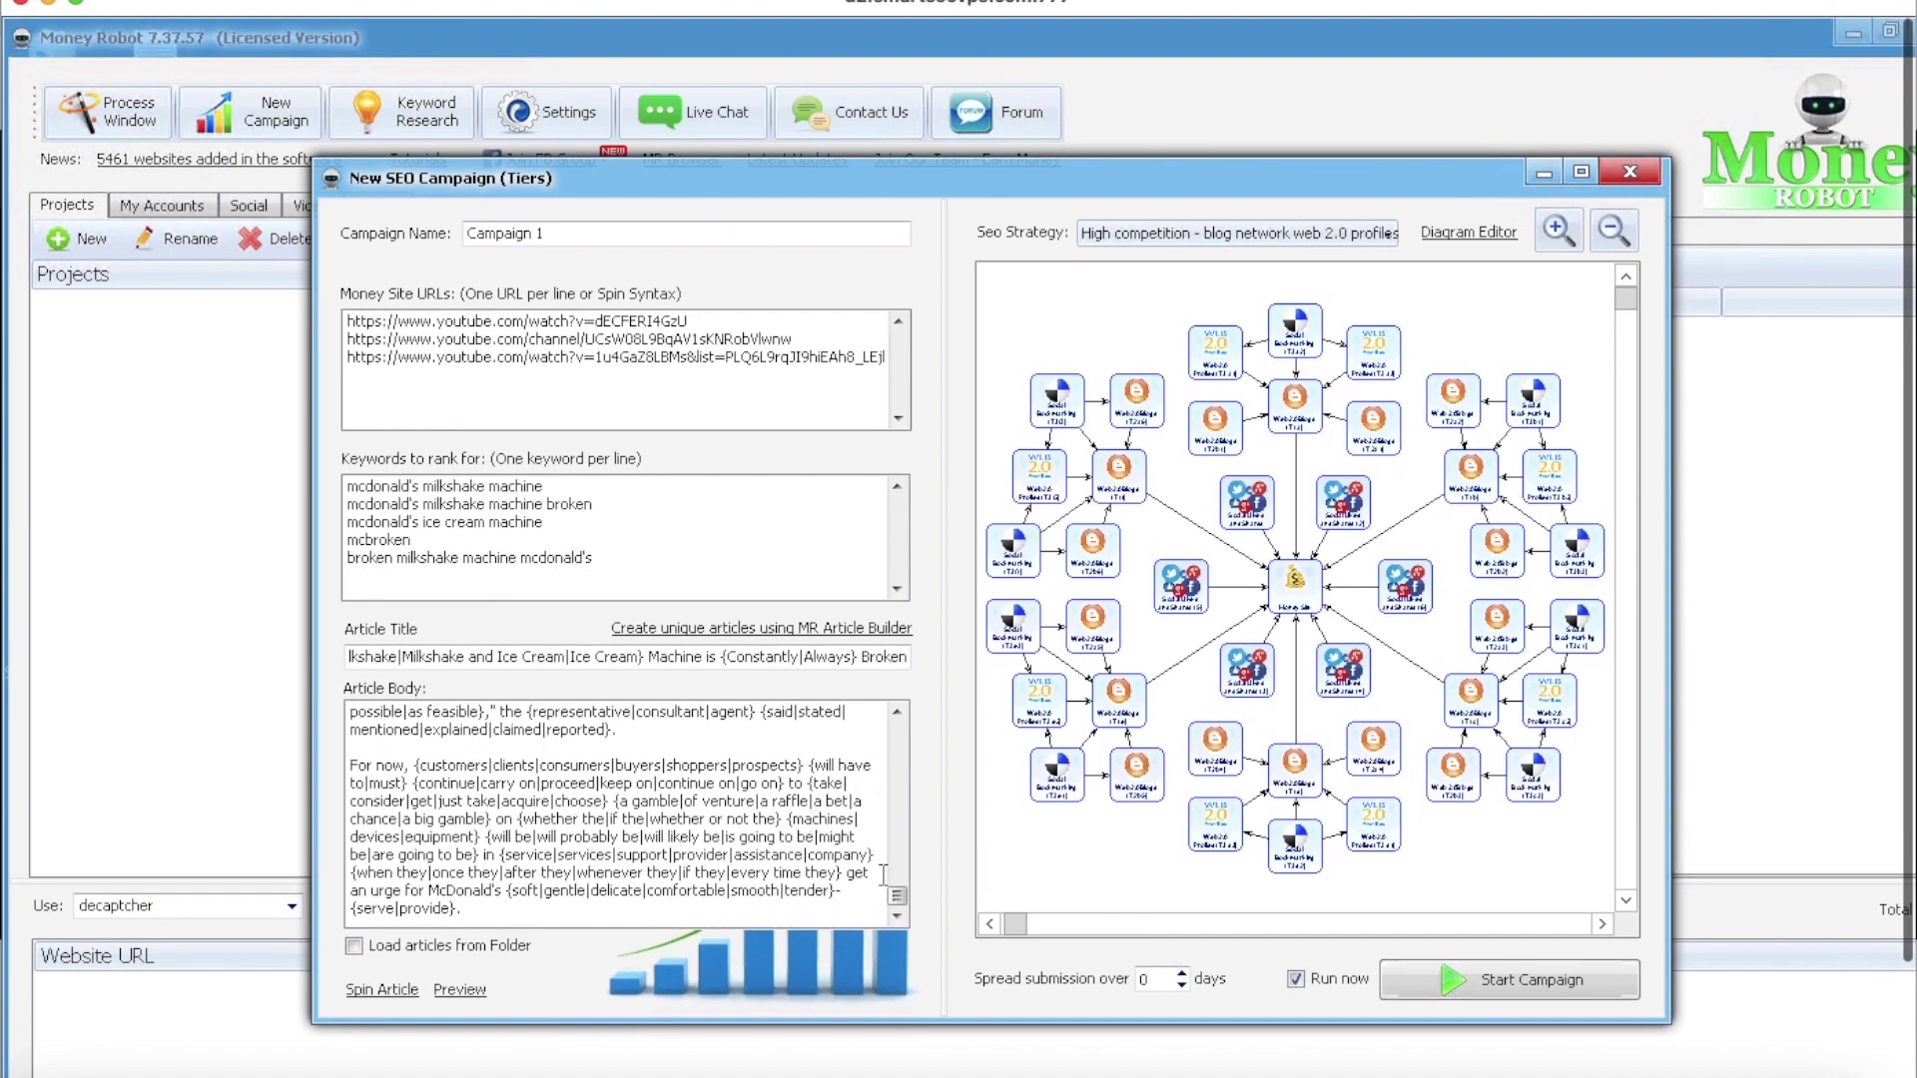
{"action": "left_click_drag", "start_coordinate": [896, 904], "coordinate": [897, 699]}
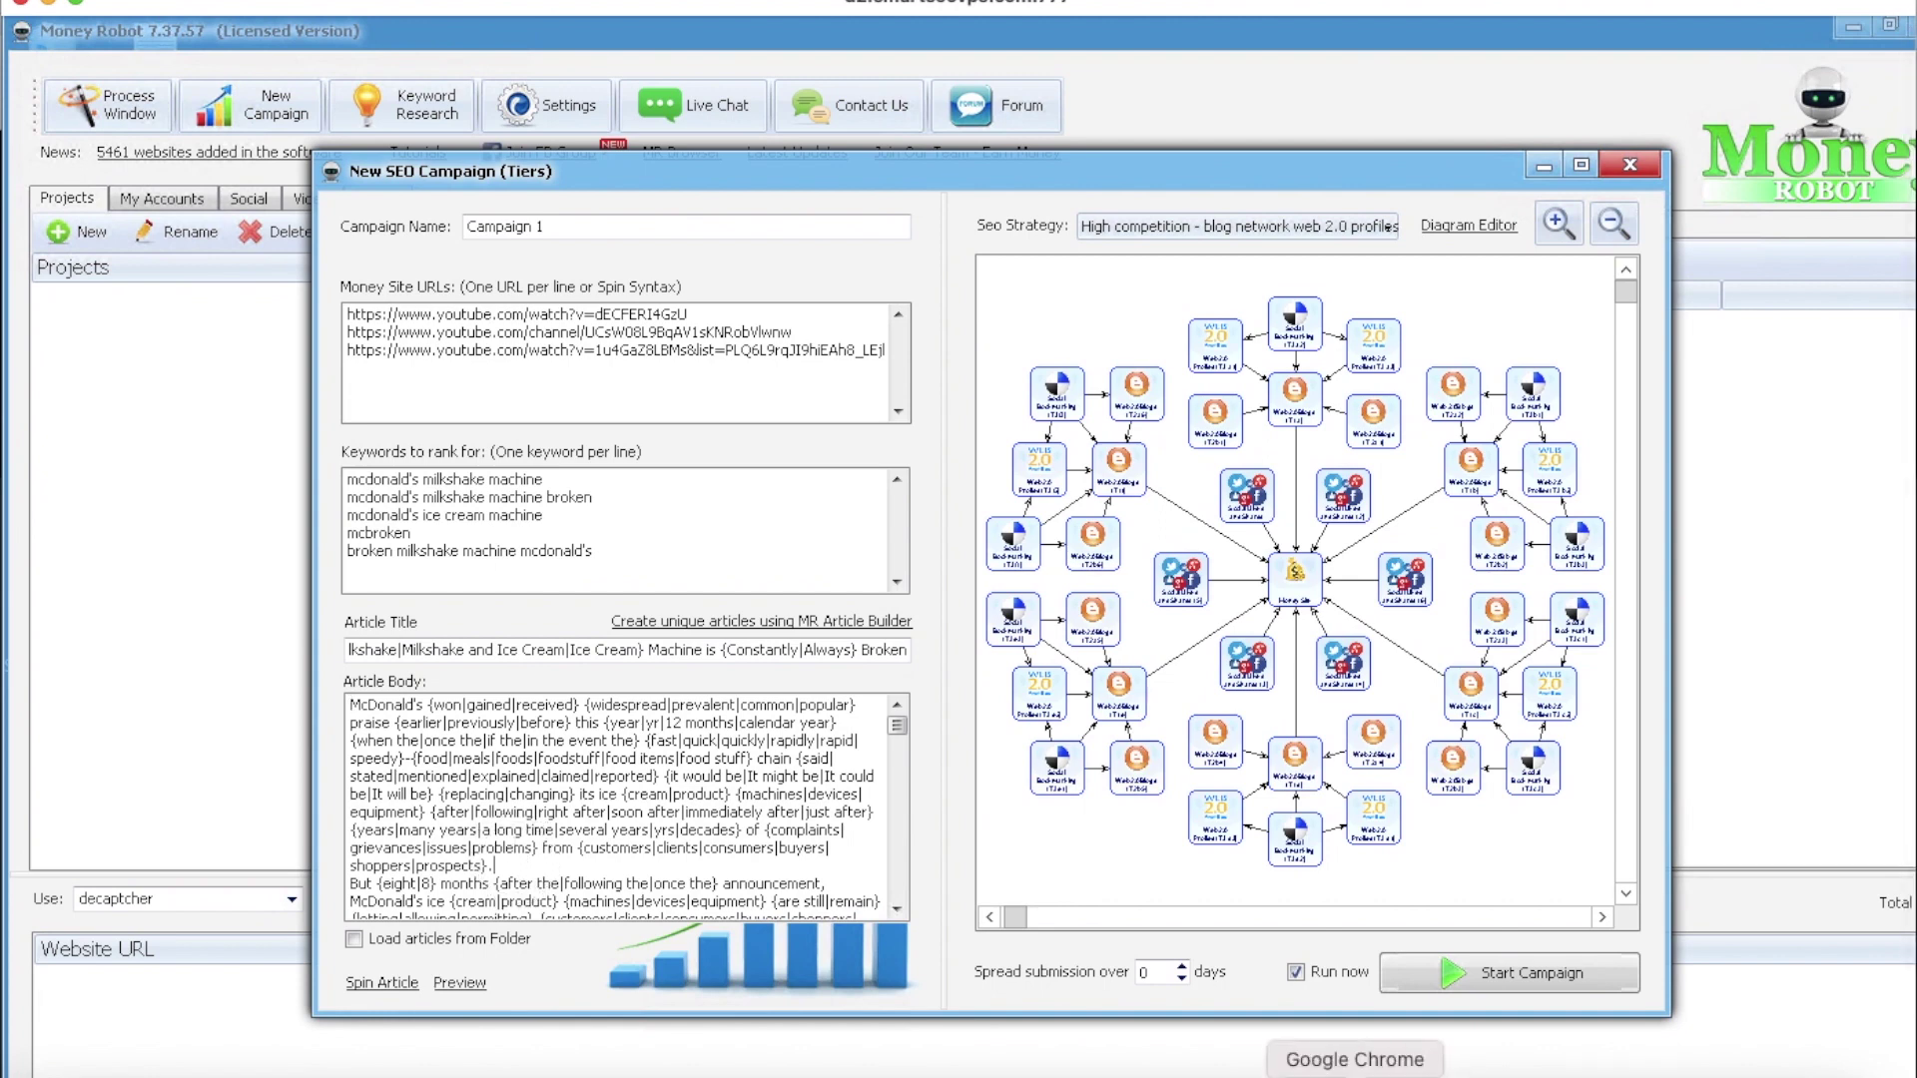
{"action": "left_click", "coordinate": [1355, 1074]}
- Copy the chicken sandwich video's iframe embed code from YouTube's Share > Embed dialog
{"action": "left_click", "coordinate": [1552, 249]}
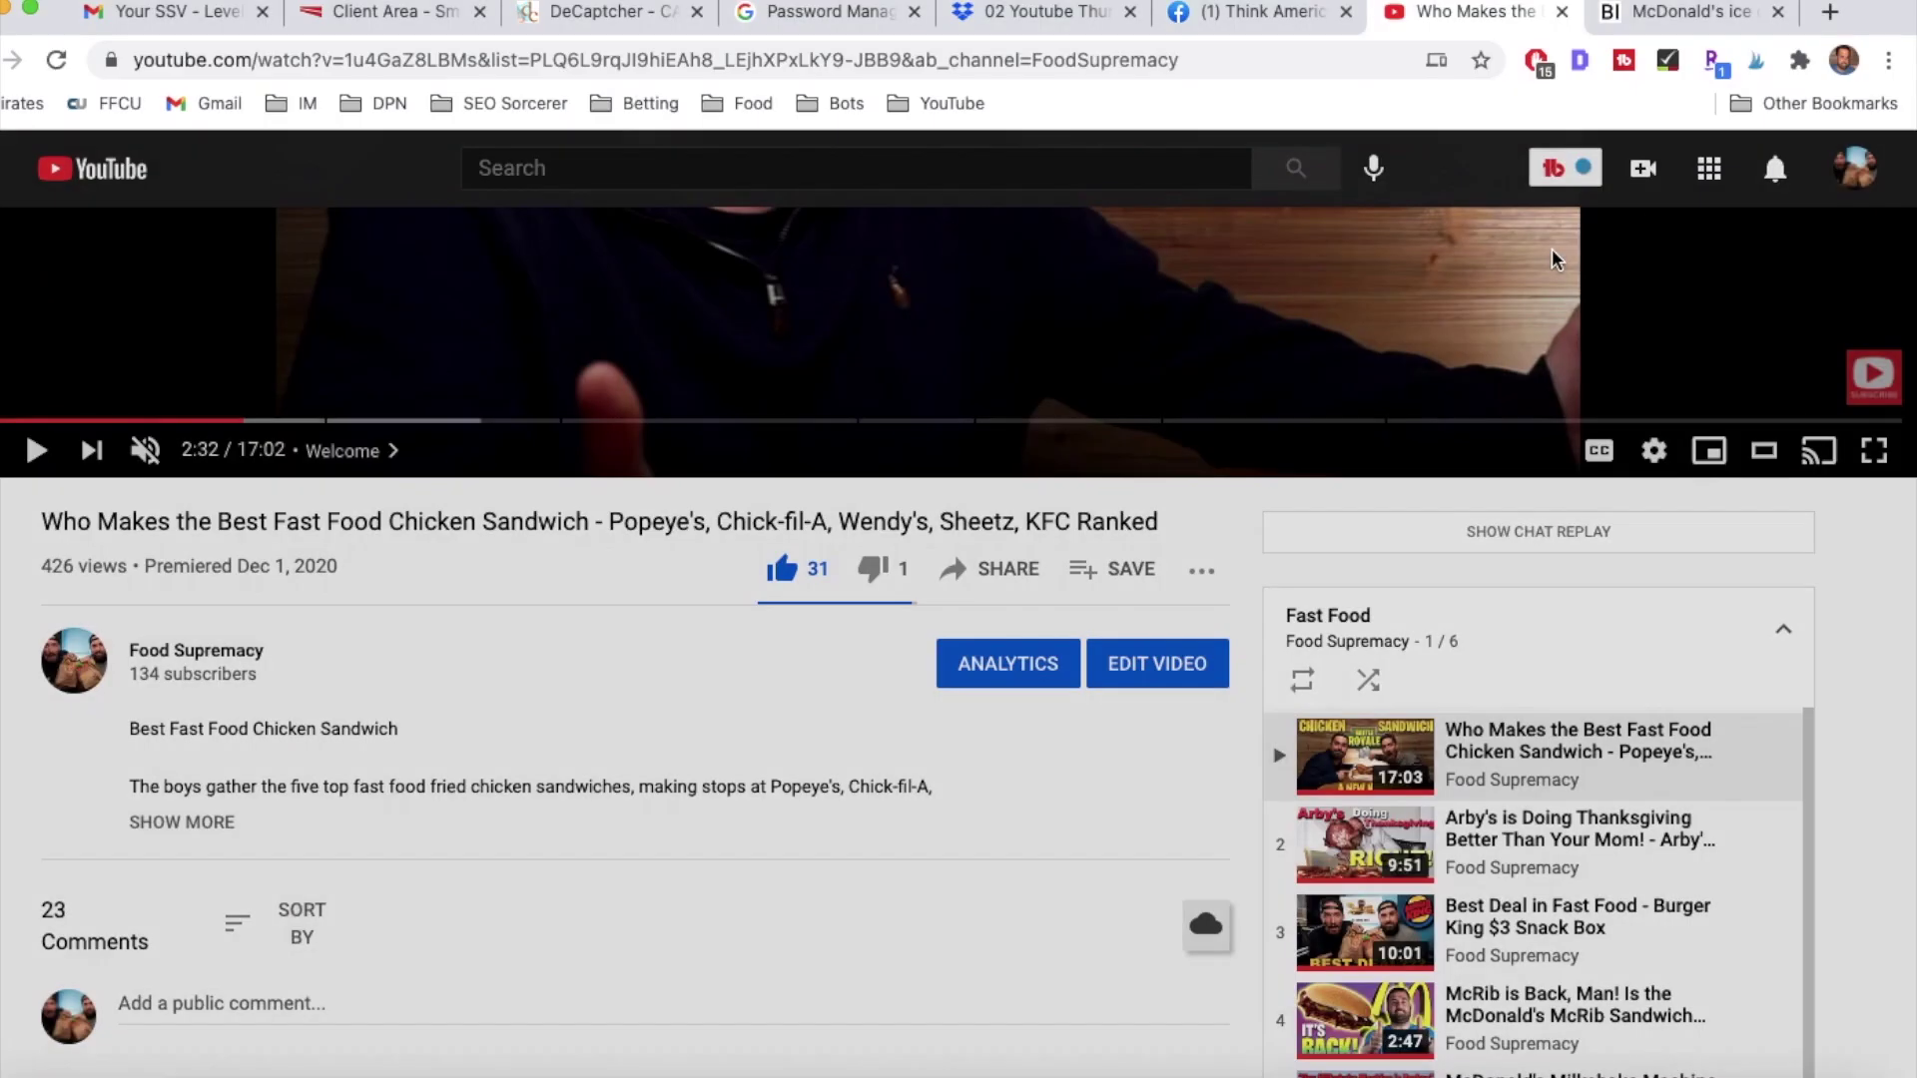
{"action": "left_click", "coordinate": [987, 577]}
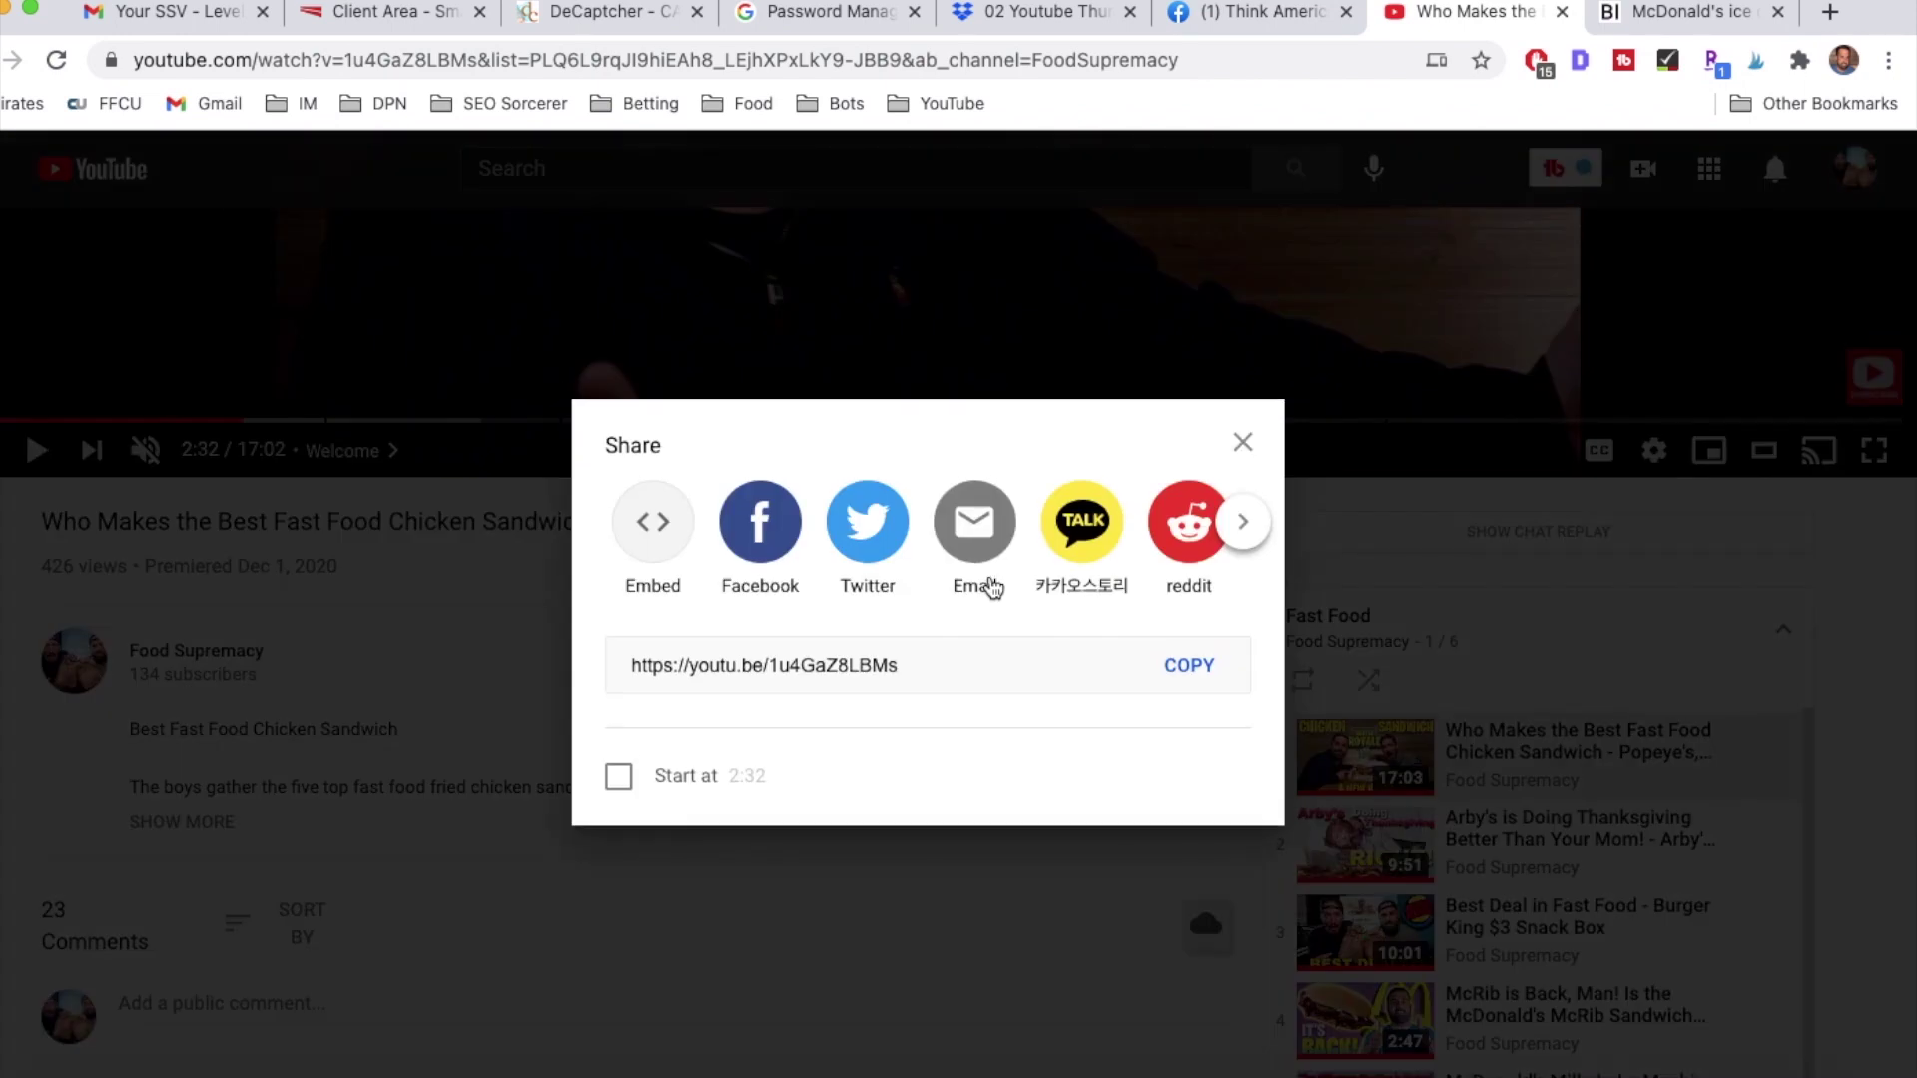
{"action": "left_click", "coordinate": [651, 519]}
{"action": "left_click", "coordinate": [1314, 466]}
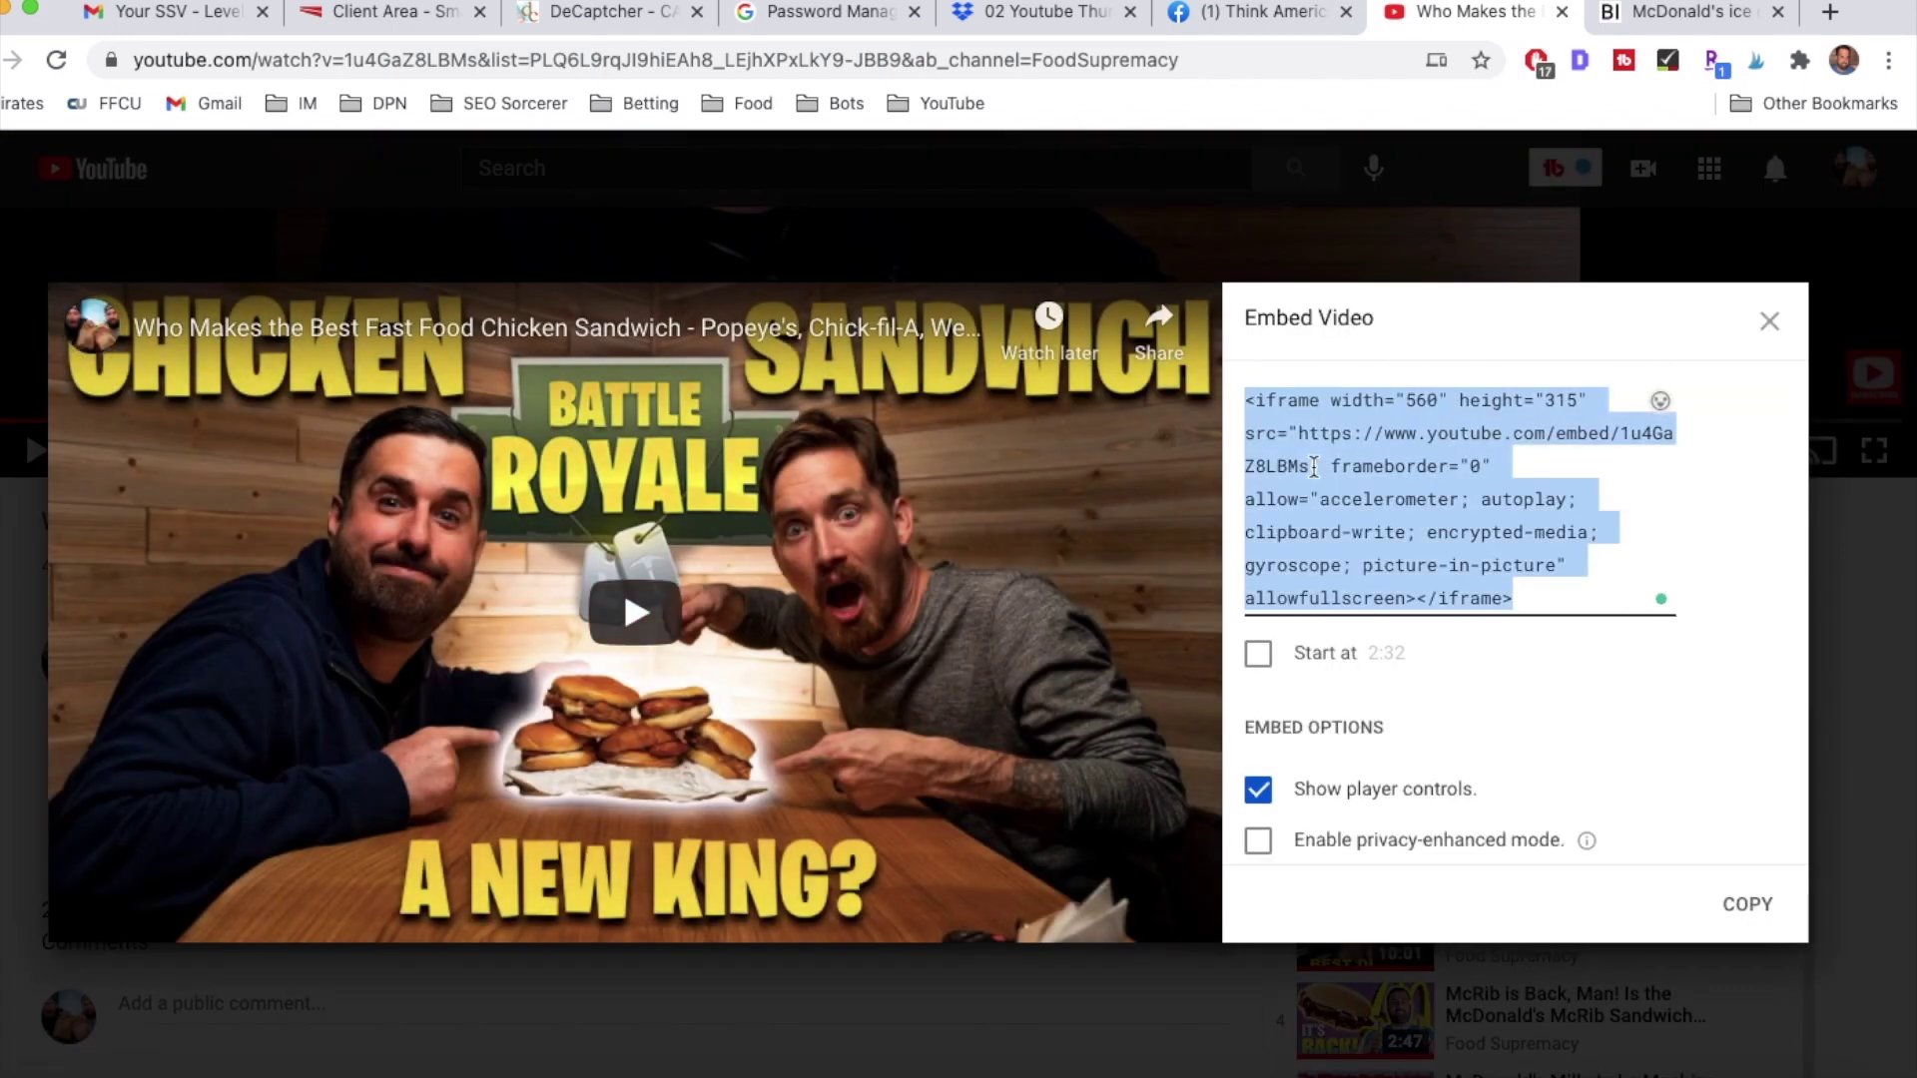
{"action": "left_click", "coordinate": [1745, 906]}
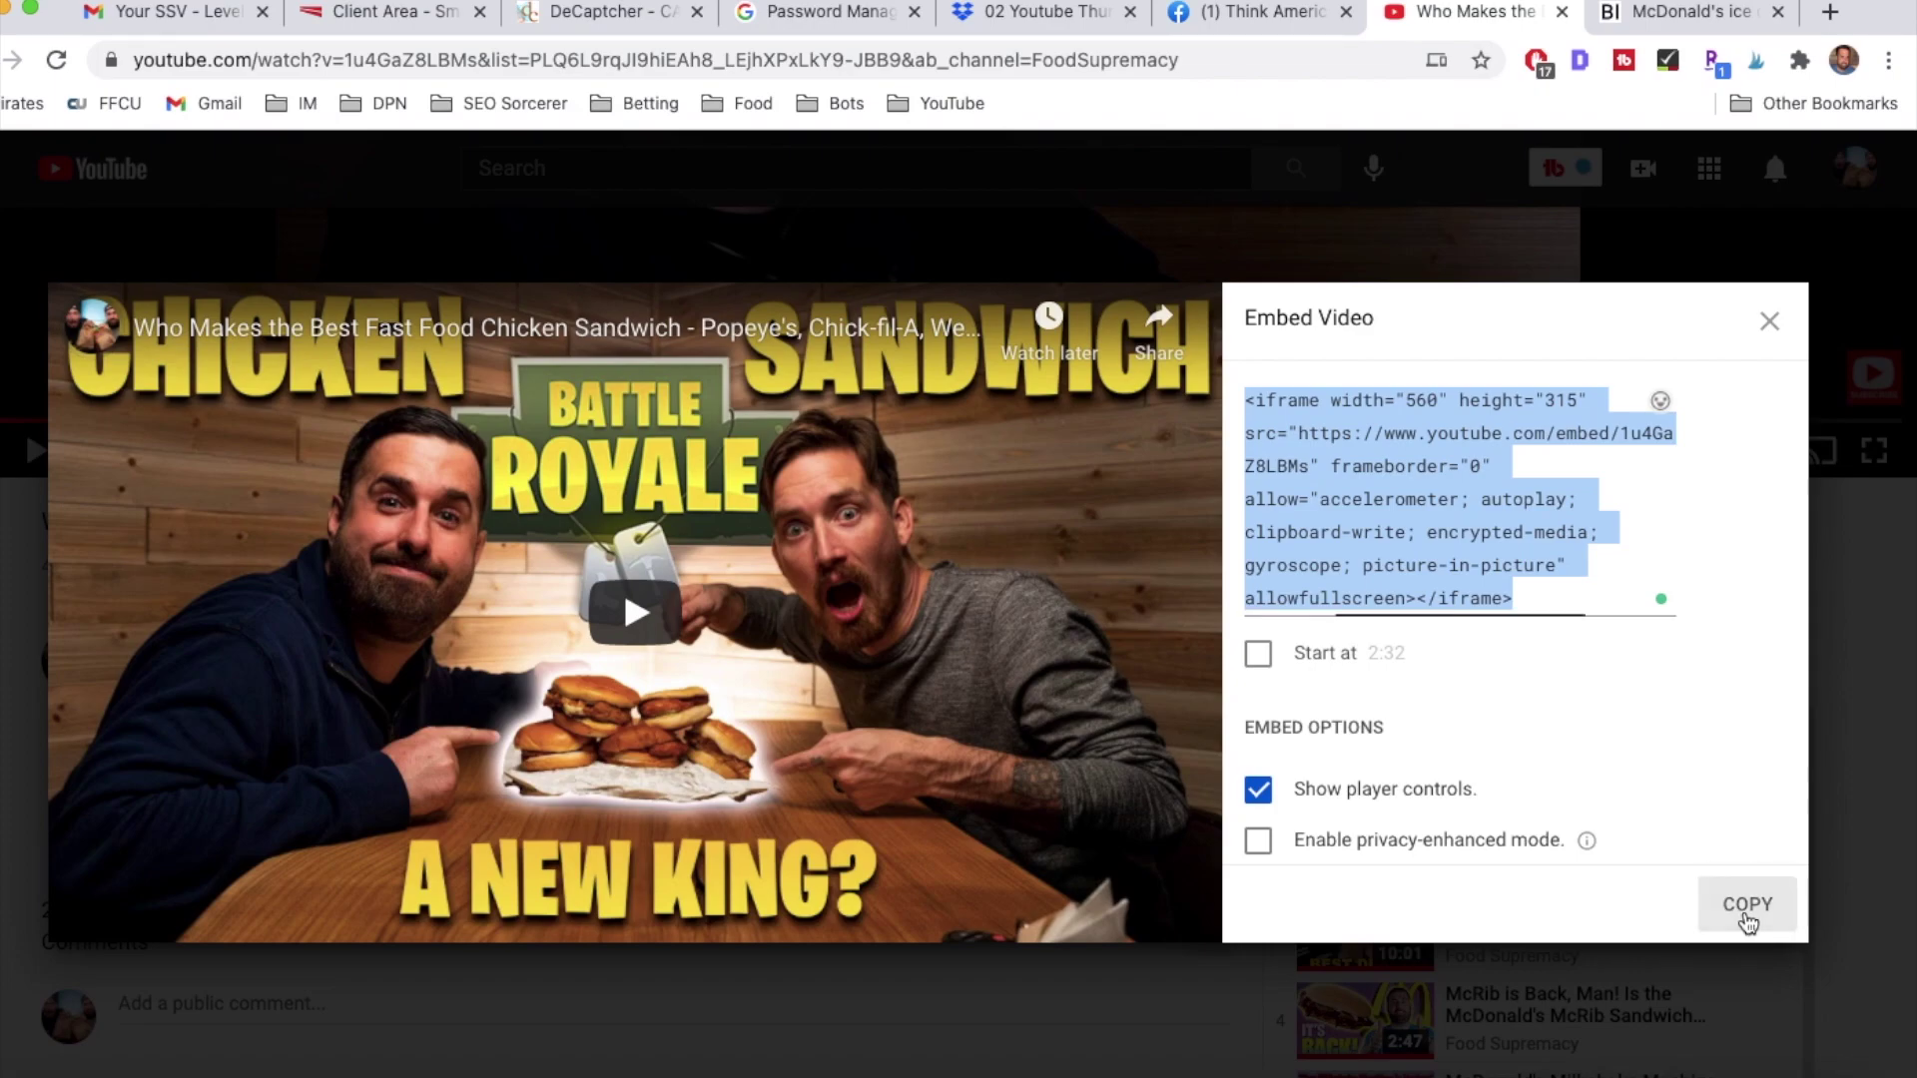
{"action": "left_click", "coordinate": [1563, 1073]}
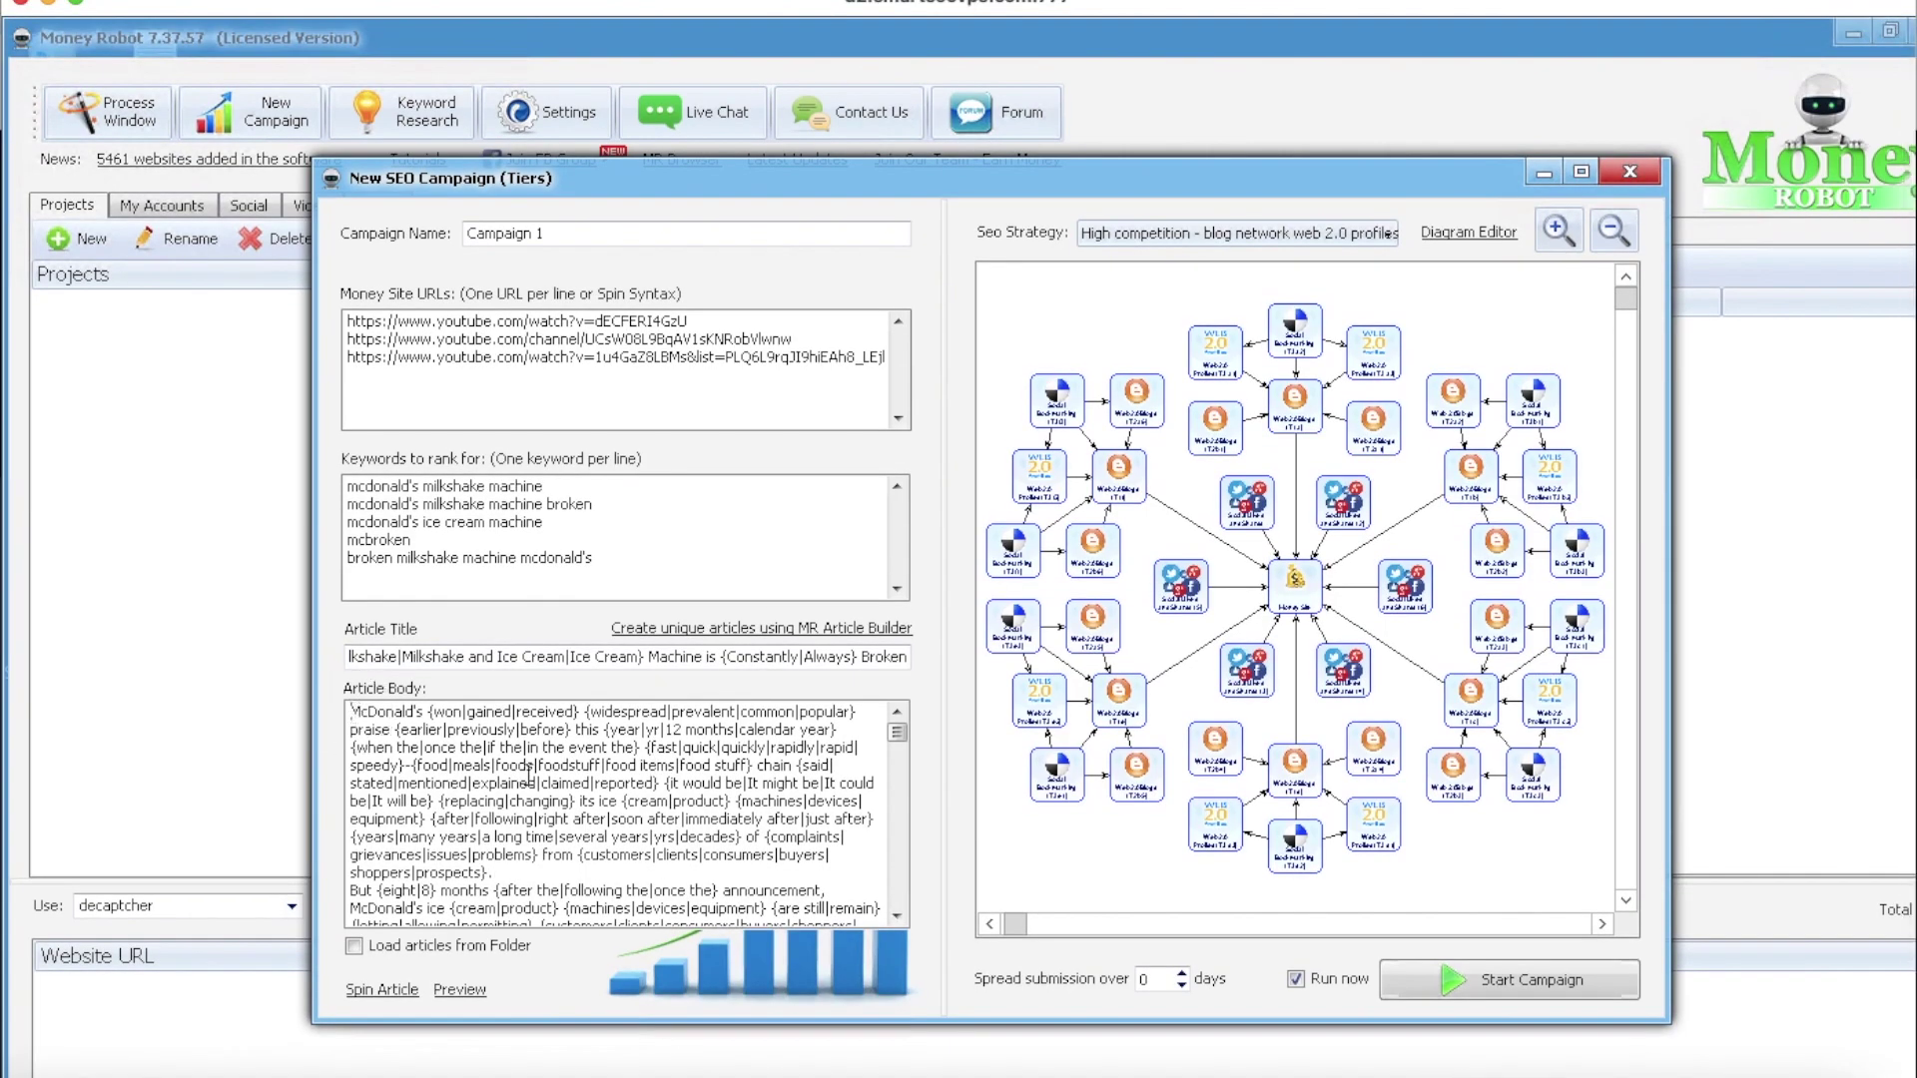
- Insert the YouTube iframe embed code on a new line at the top of the article body
{"action": "key", "text": "Return"}
{"action": "key", "text": "Return"}
{"action": "key", "text": "Up"}
{"action": "key", "text": "Up"}
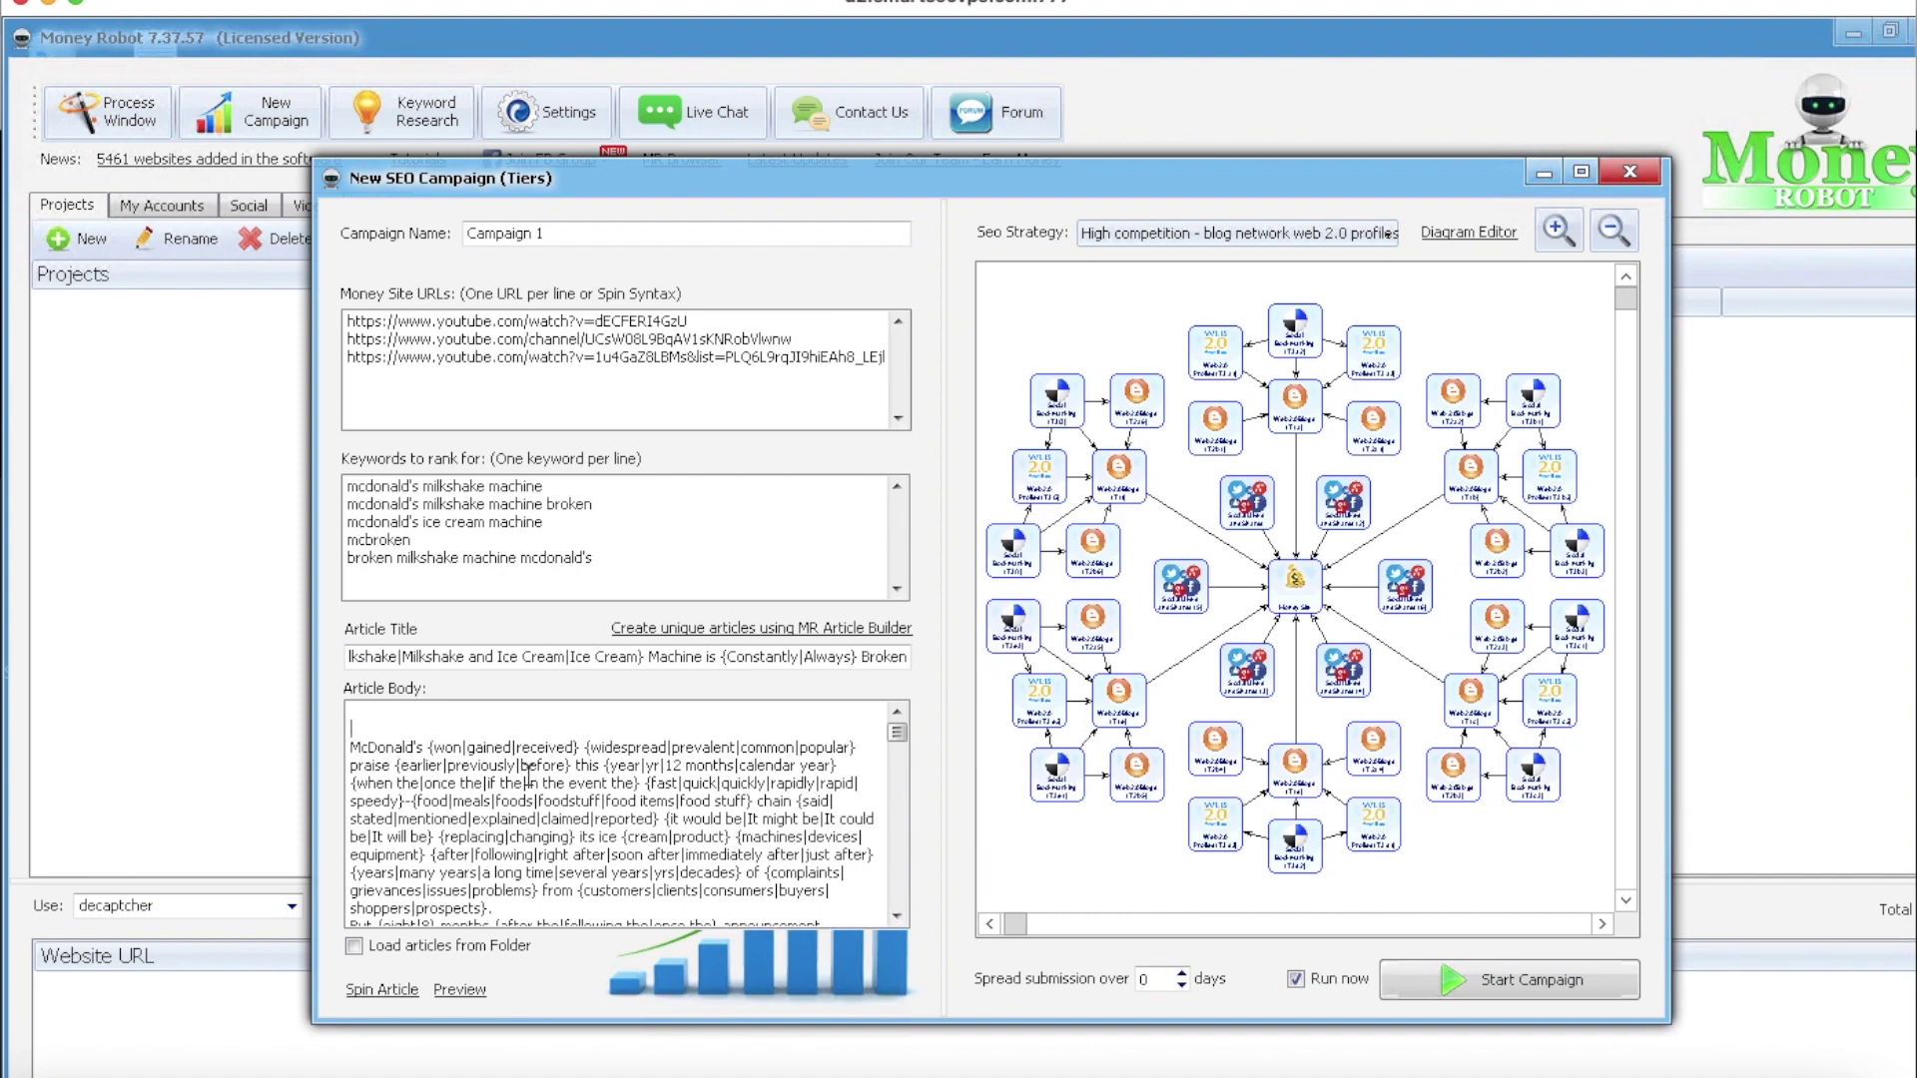
{"action": "key", "text": "ctrl+v"}
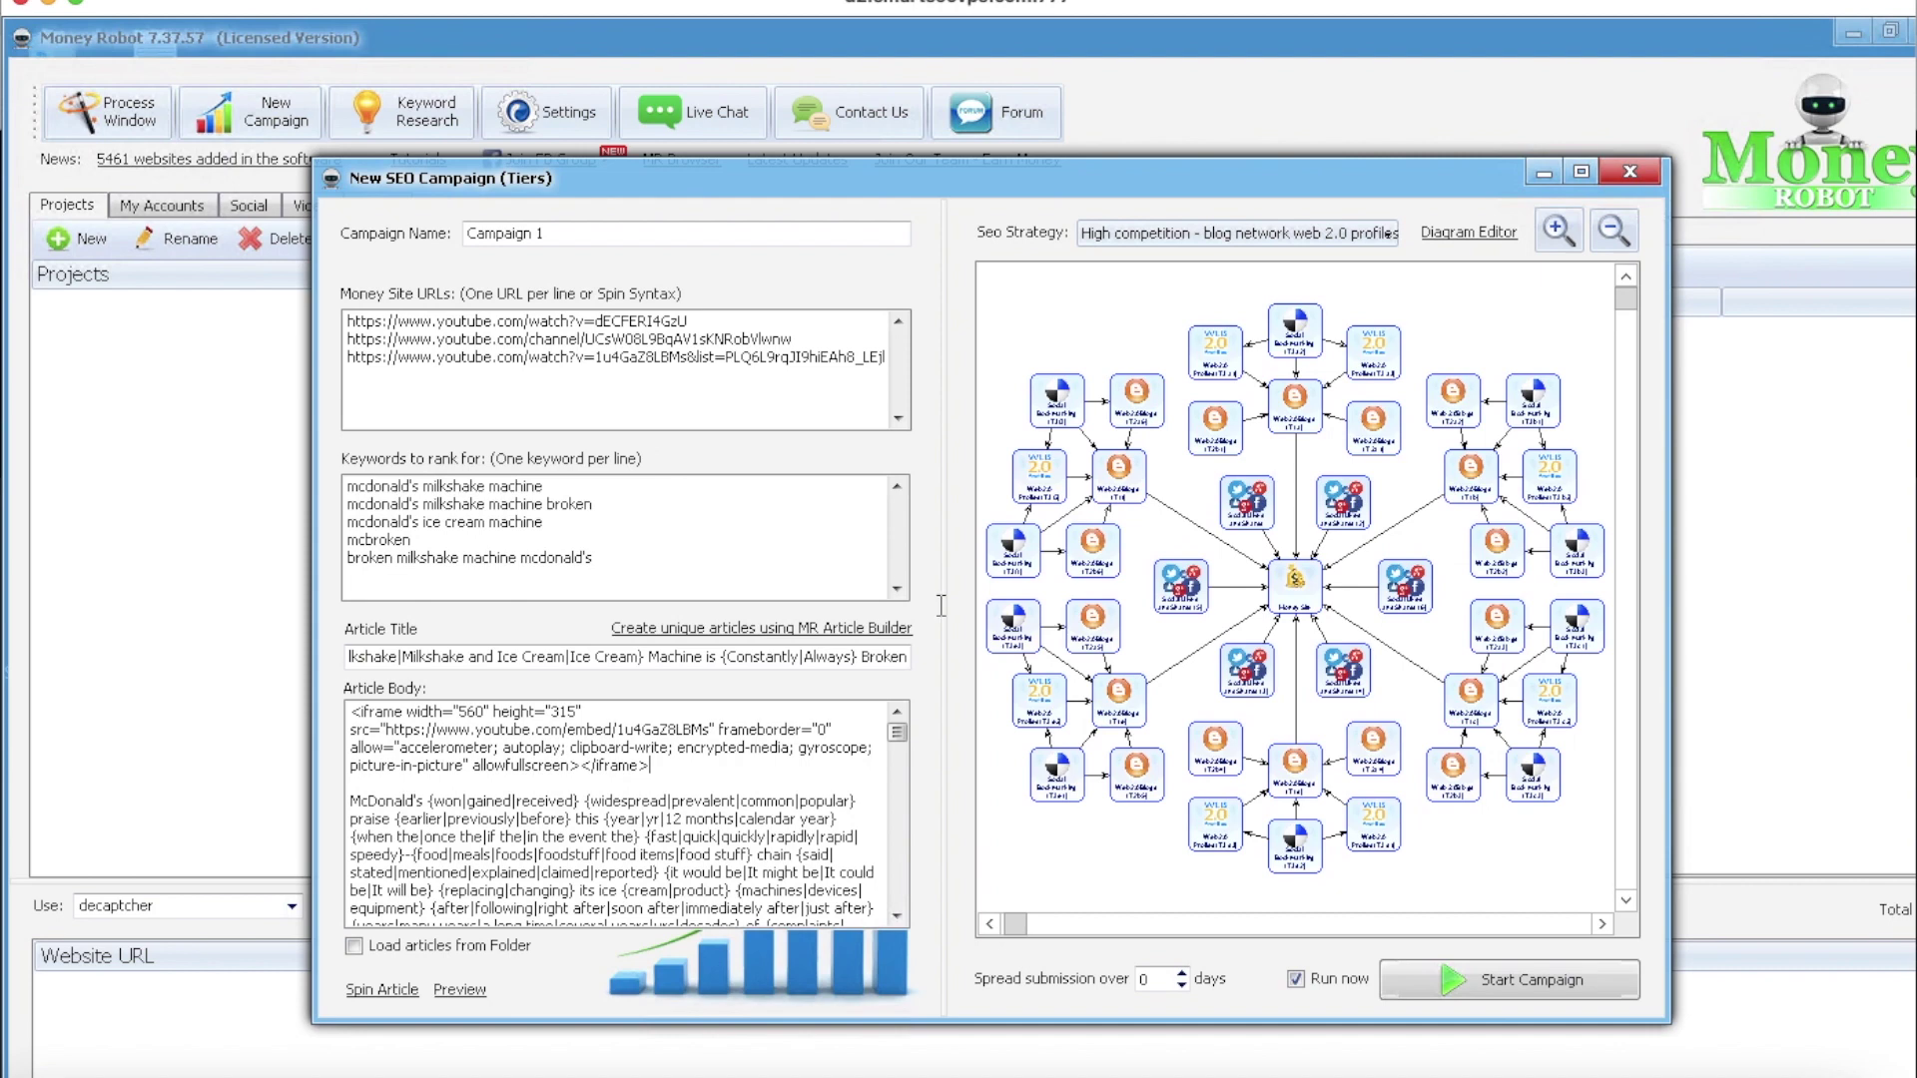
- Turn off Run now, choose the Website Tier 1 SEO strategy, and create the campaign
{"action": "left_click", "coordinate": [1296, 979]}
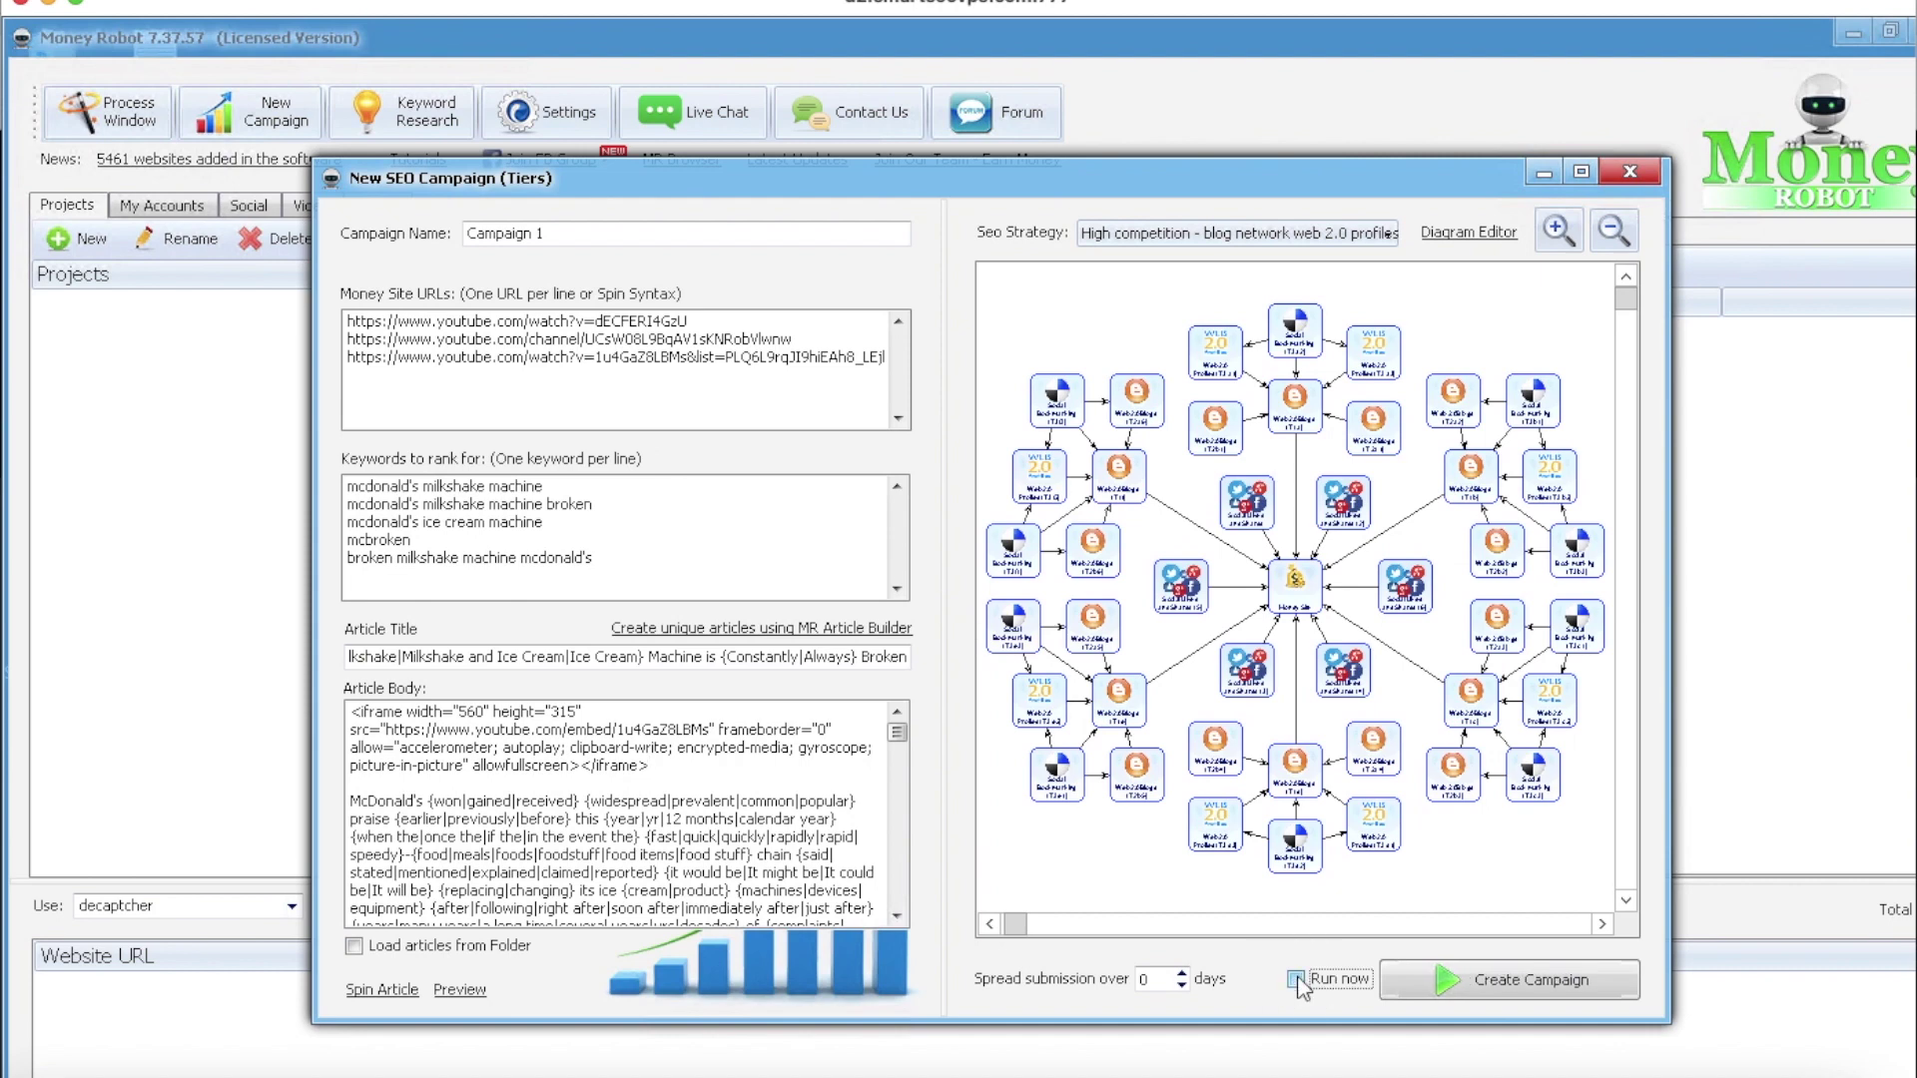
{"action": "left_click", "coordinate": [1243, 234]}
{"action": "left_click", "coordinate": [1173, 524]}
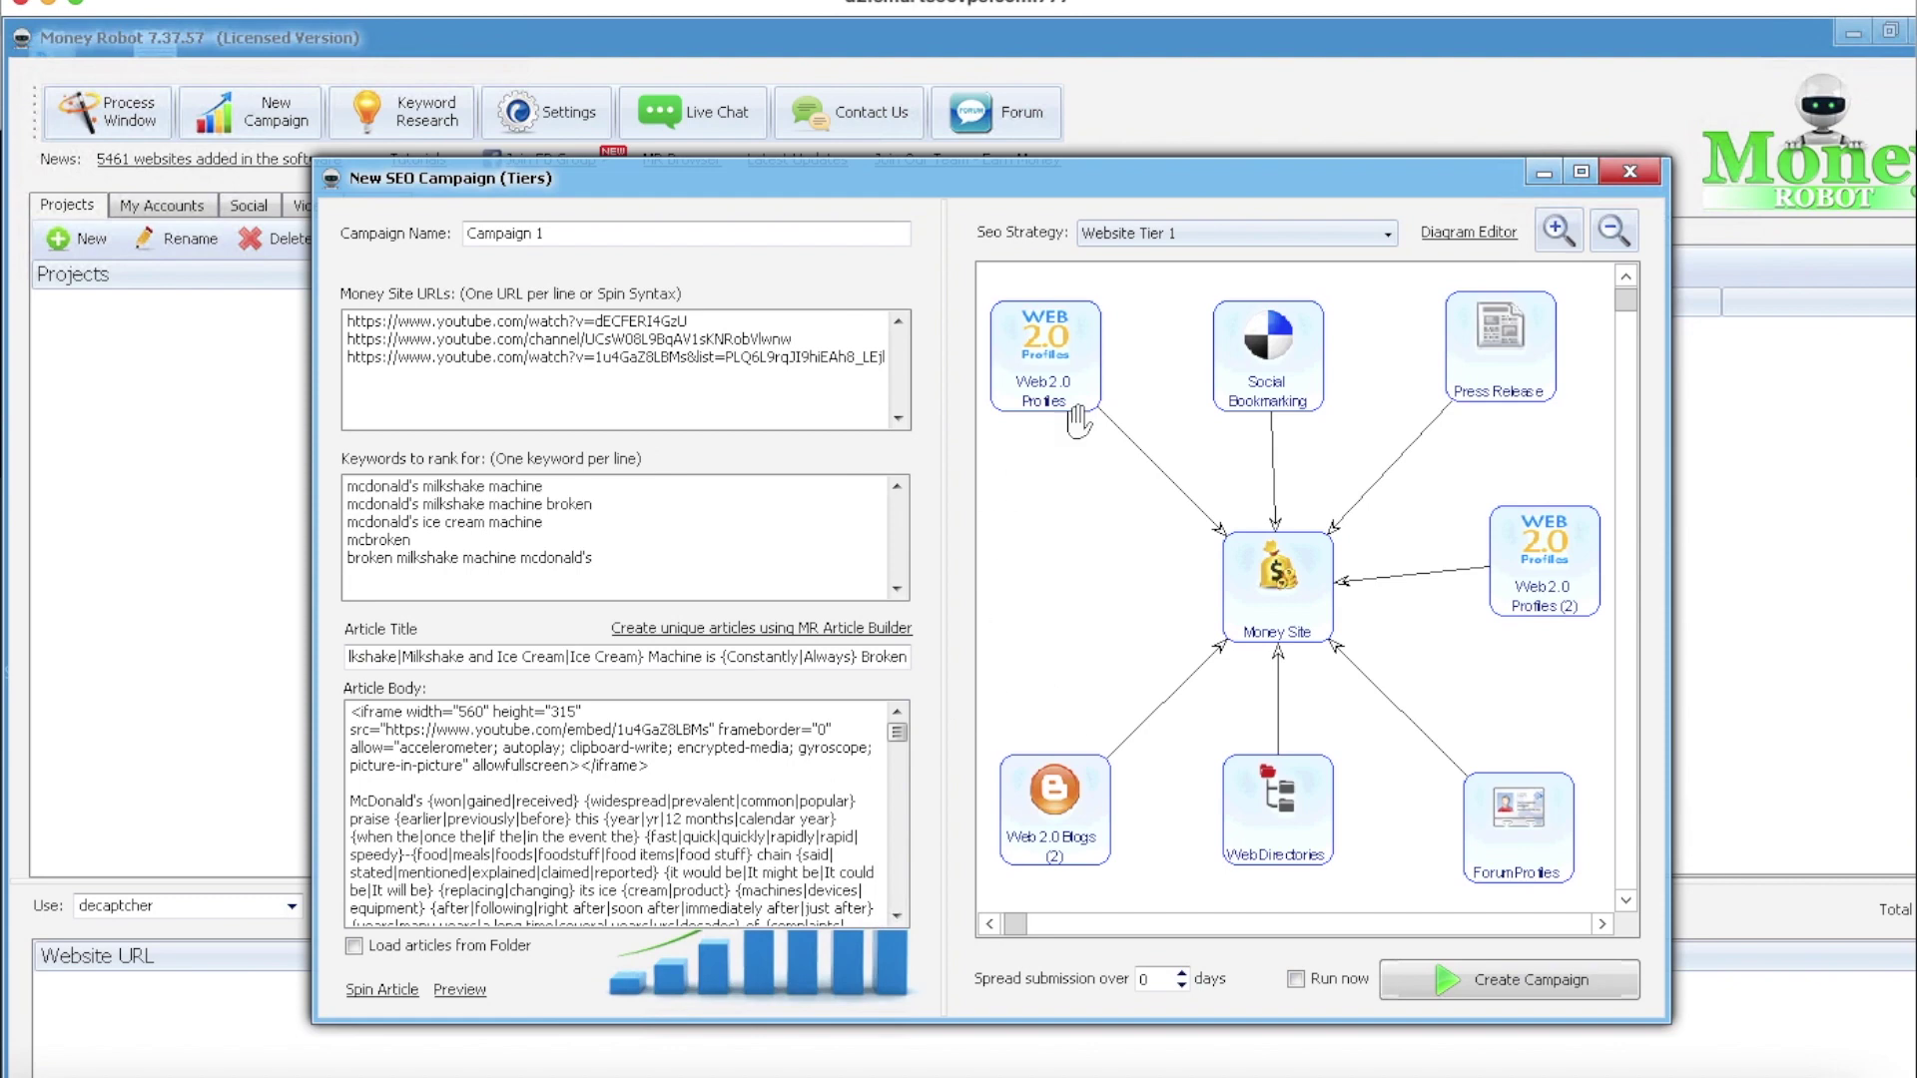
{"action": "left_click", "coordinate": [1211, 240]}
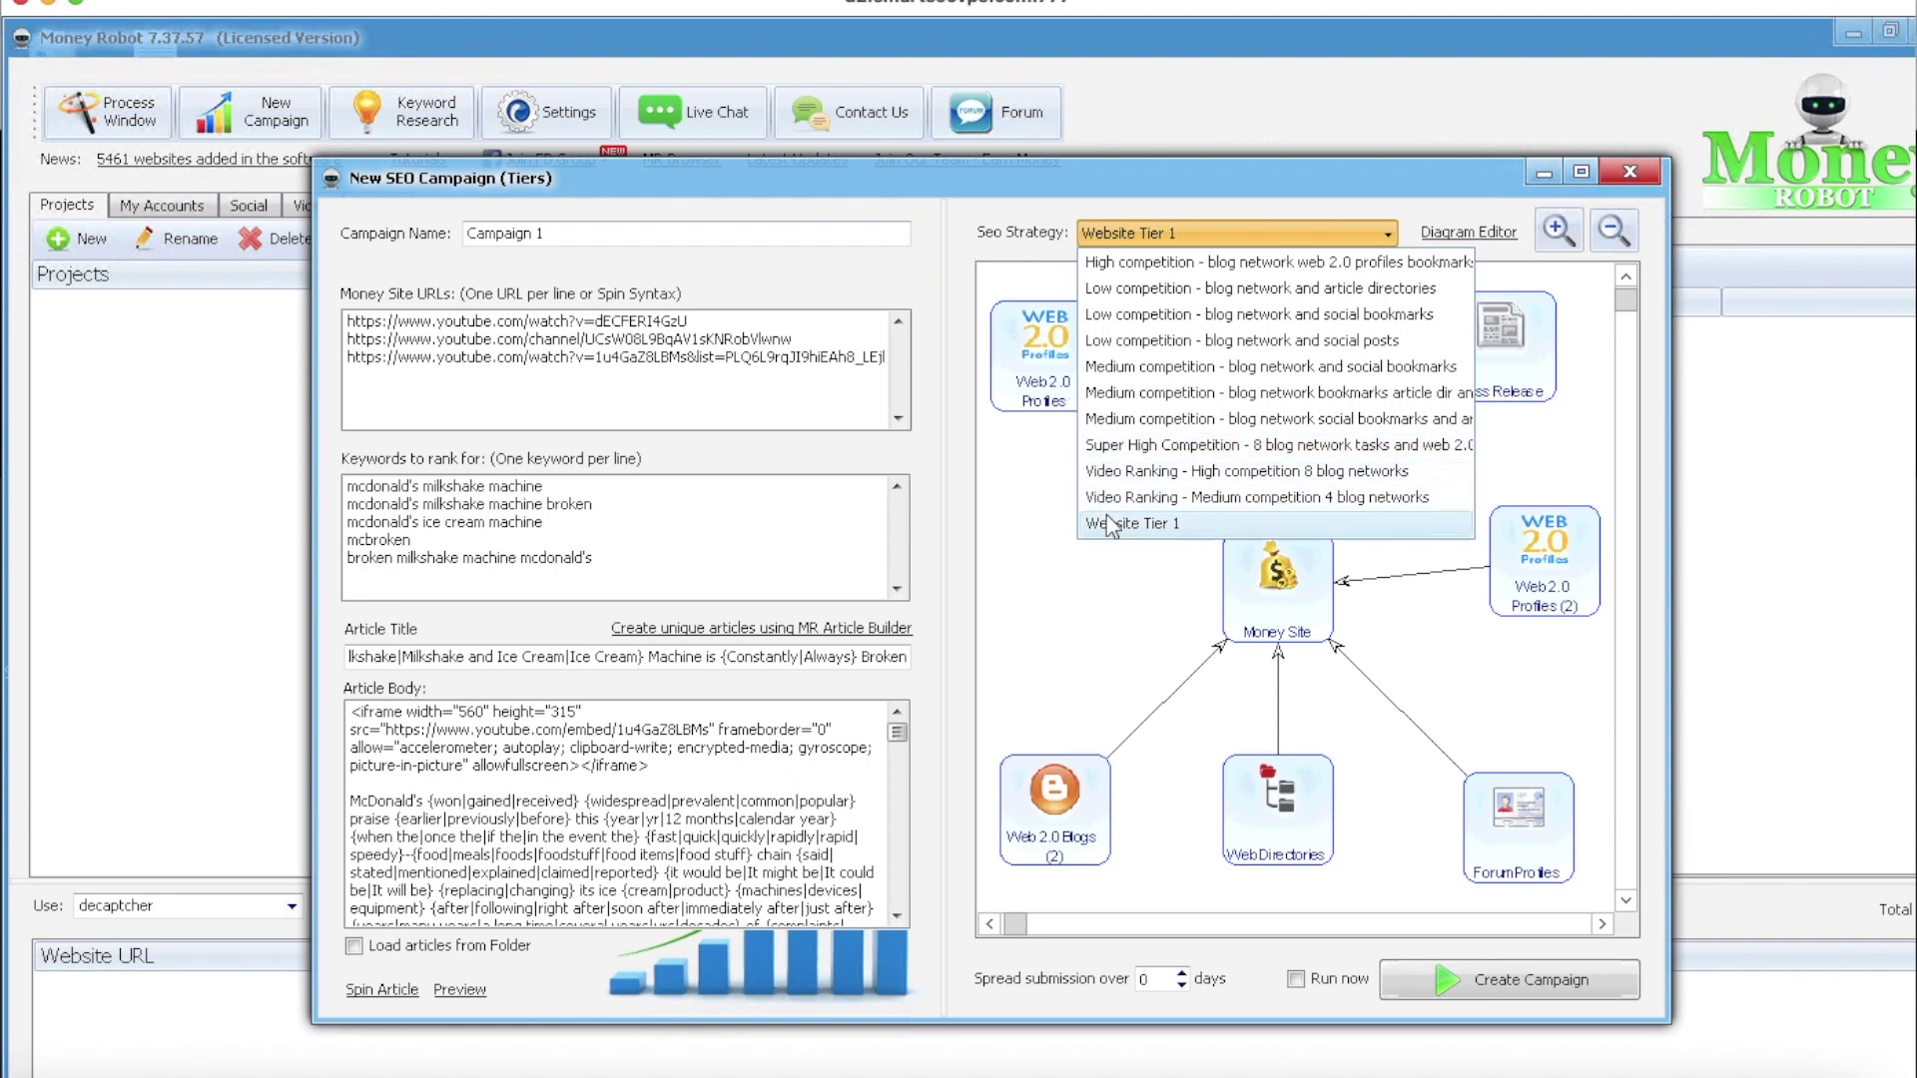
{"action": "left_click", "coordinate": [962, 230]}
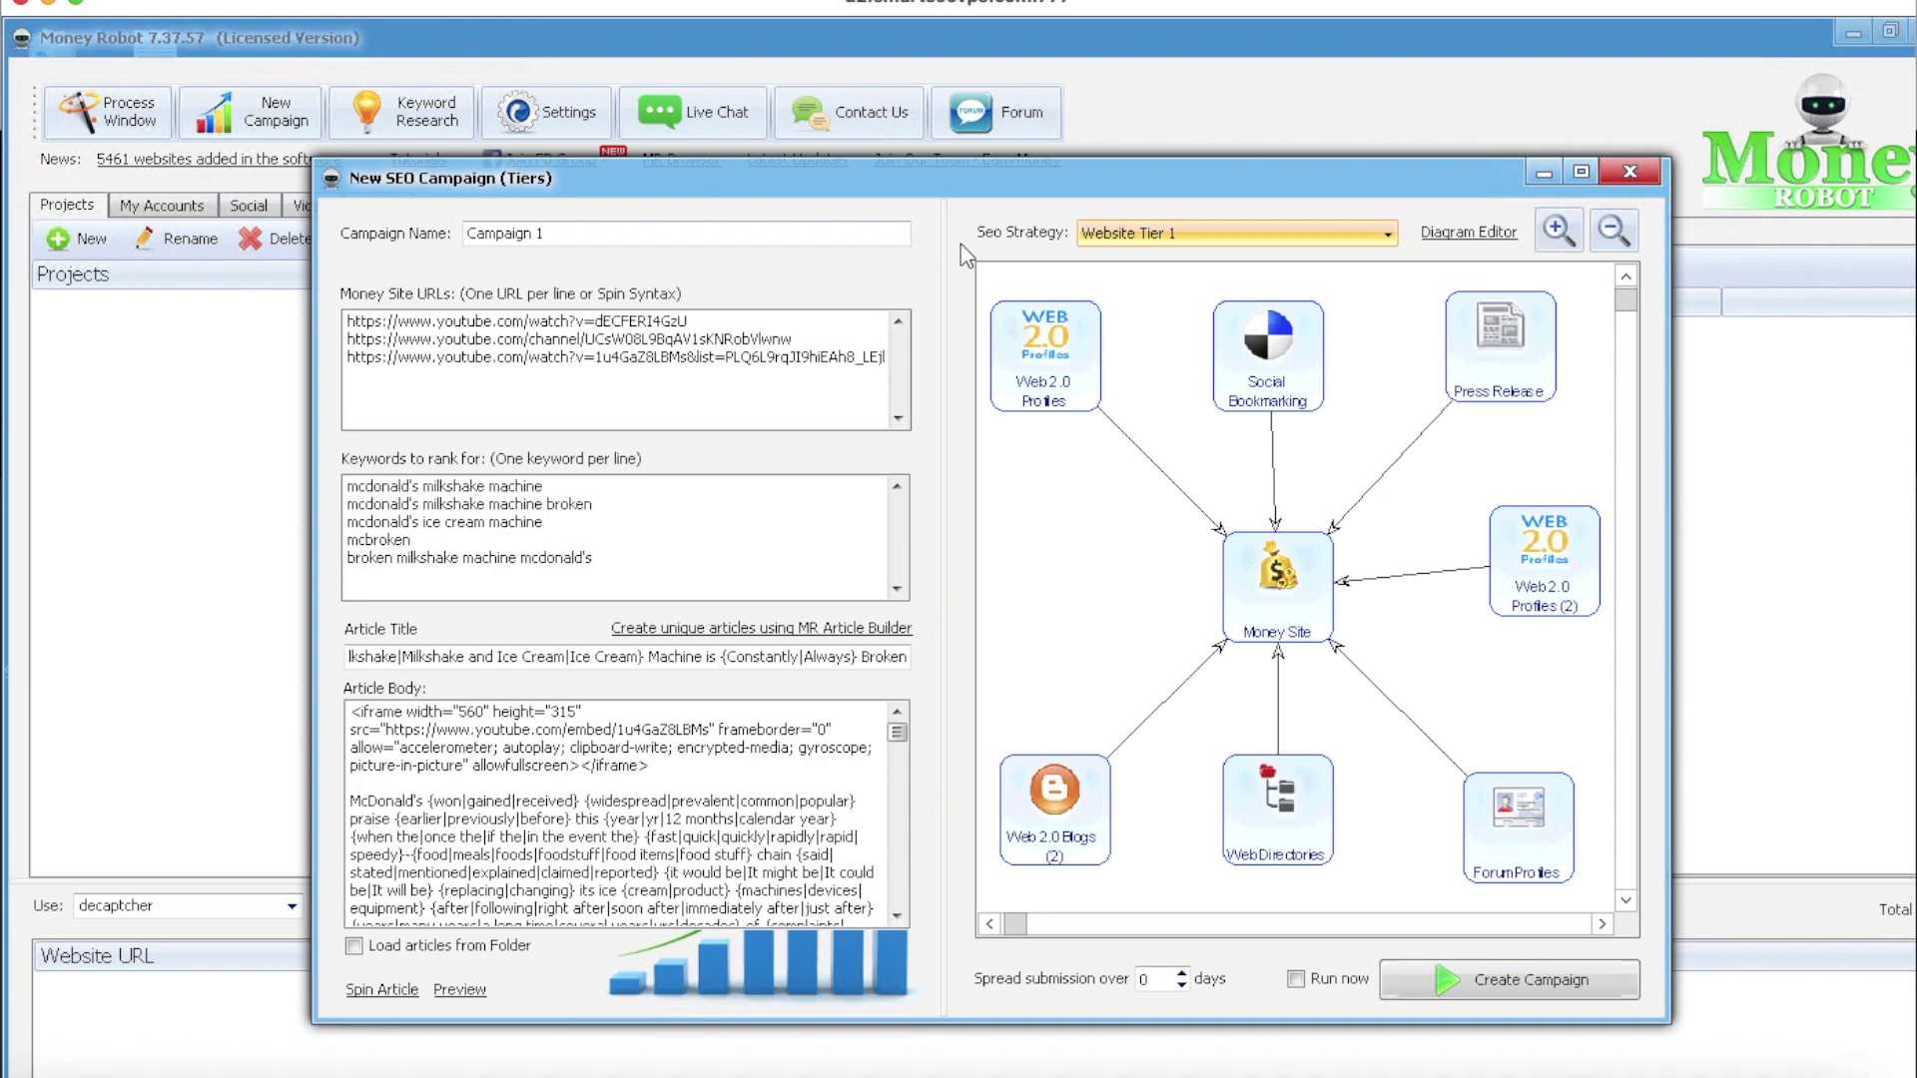
{"action": "left_click", "coordinate": [1133, 238]}
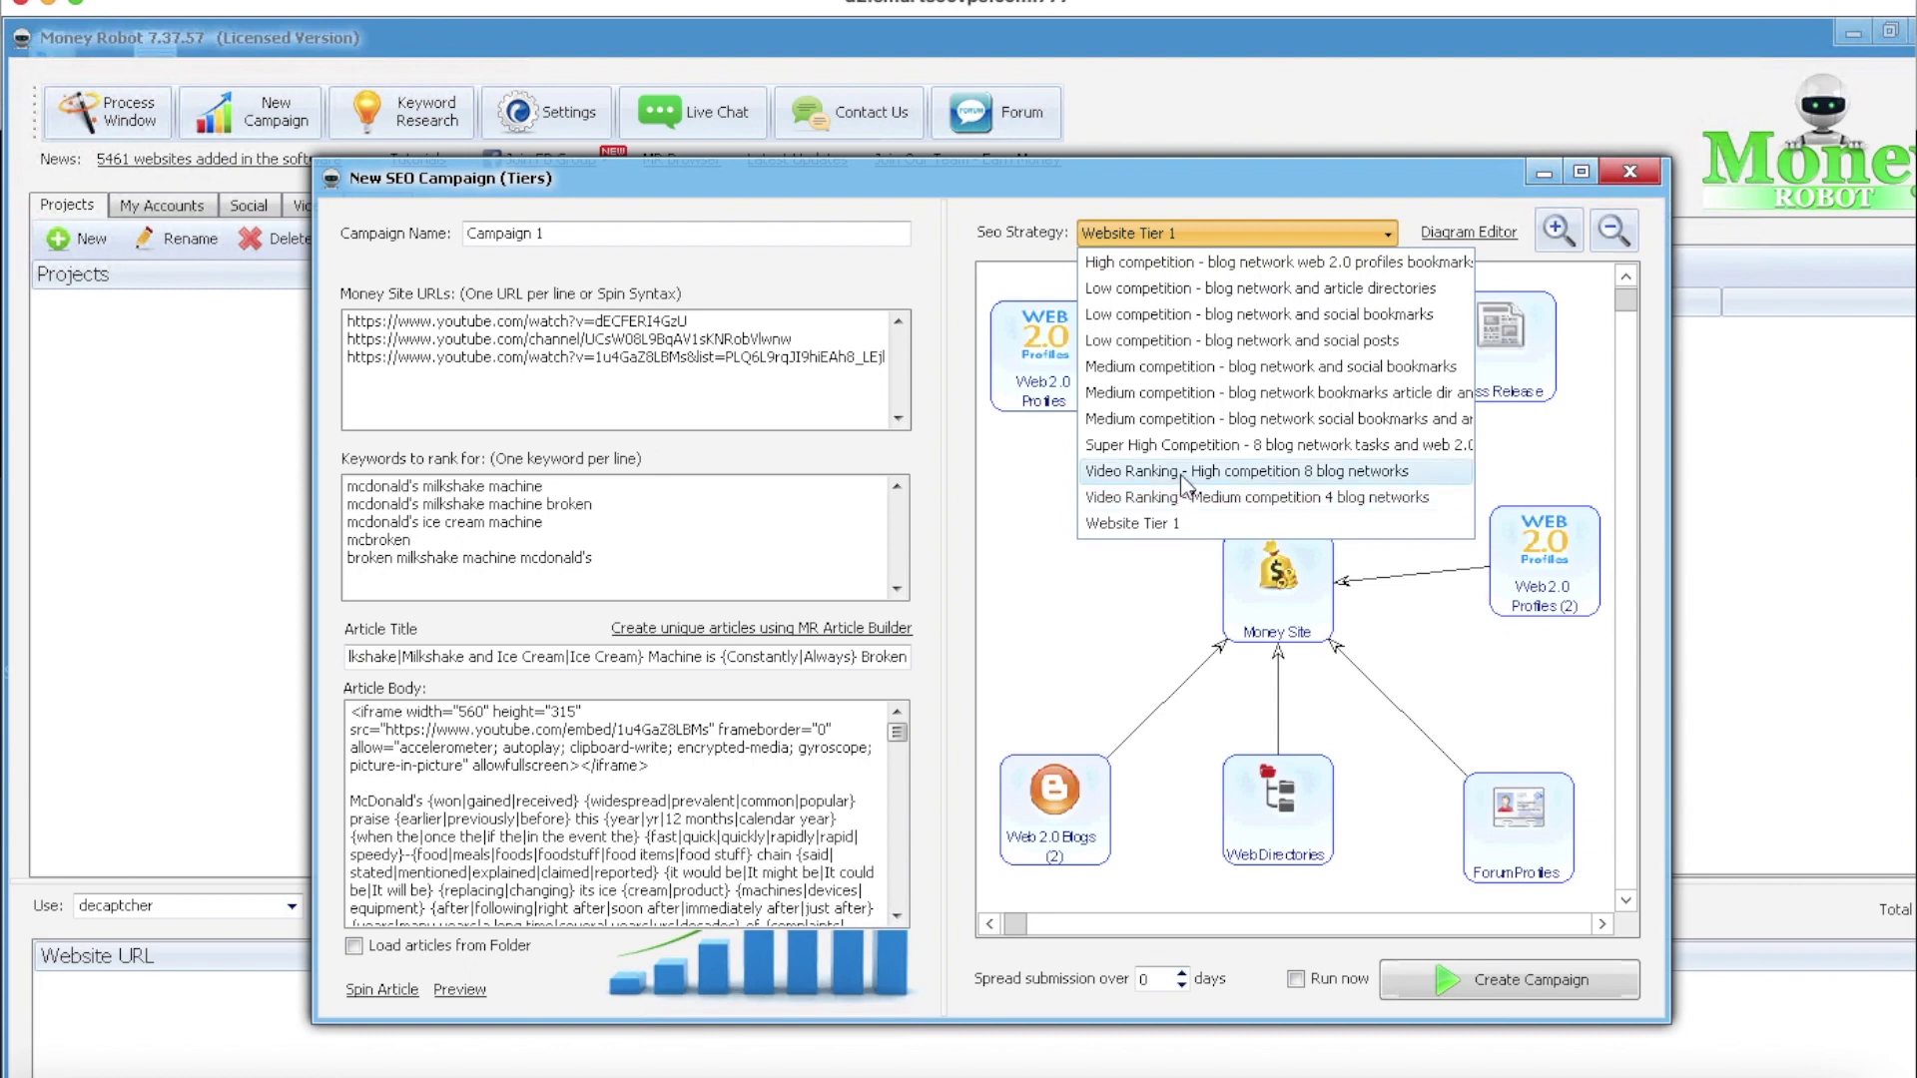
{"action": "left_click", "coordinate": [961, 305]}
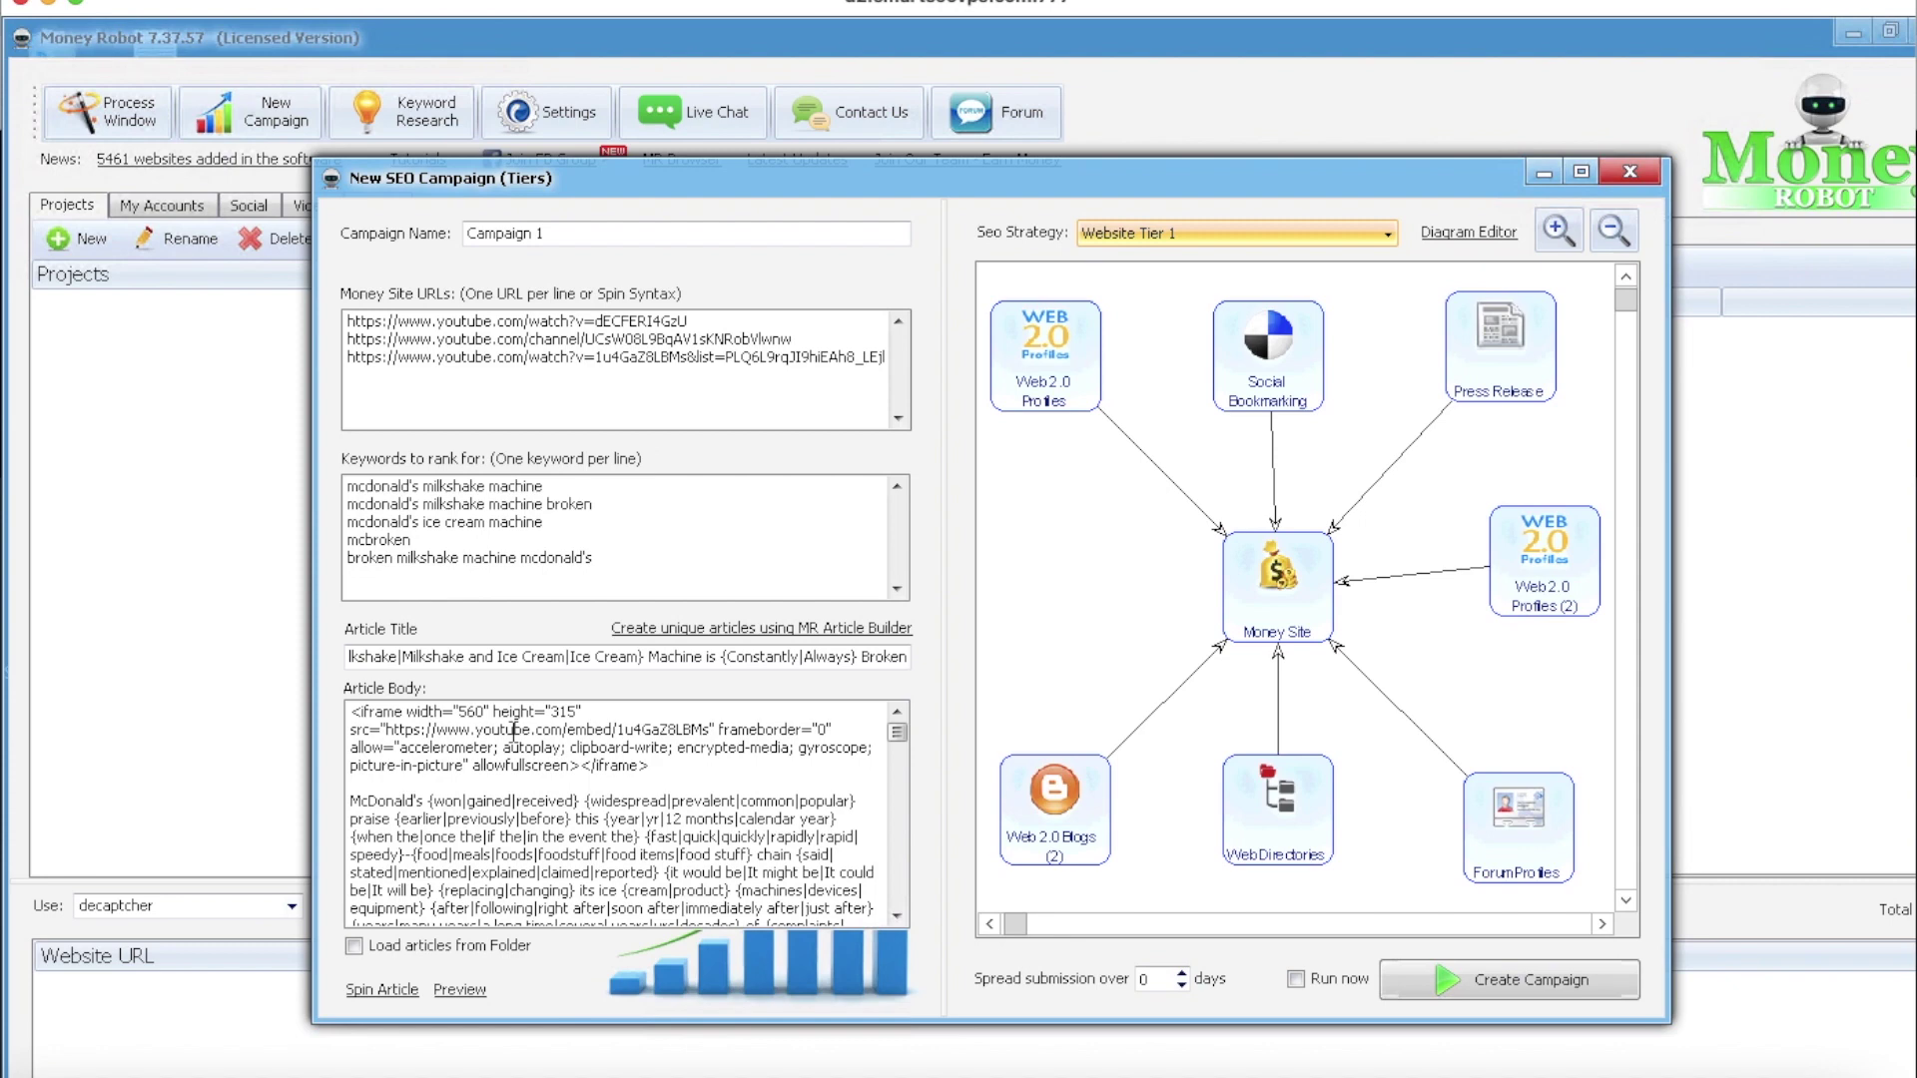
{"action": "left_click", "coordinate": [1503, 997]}
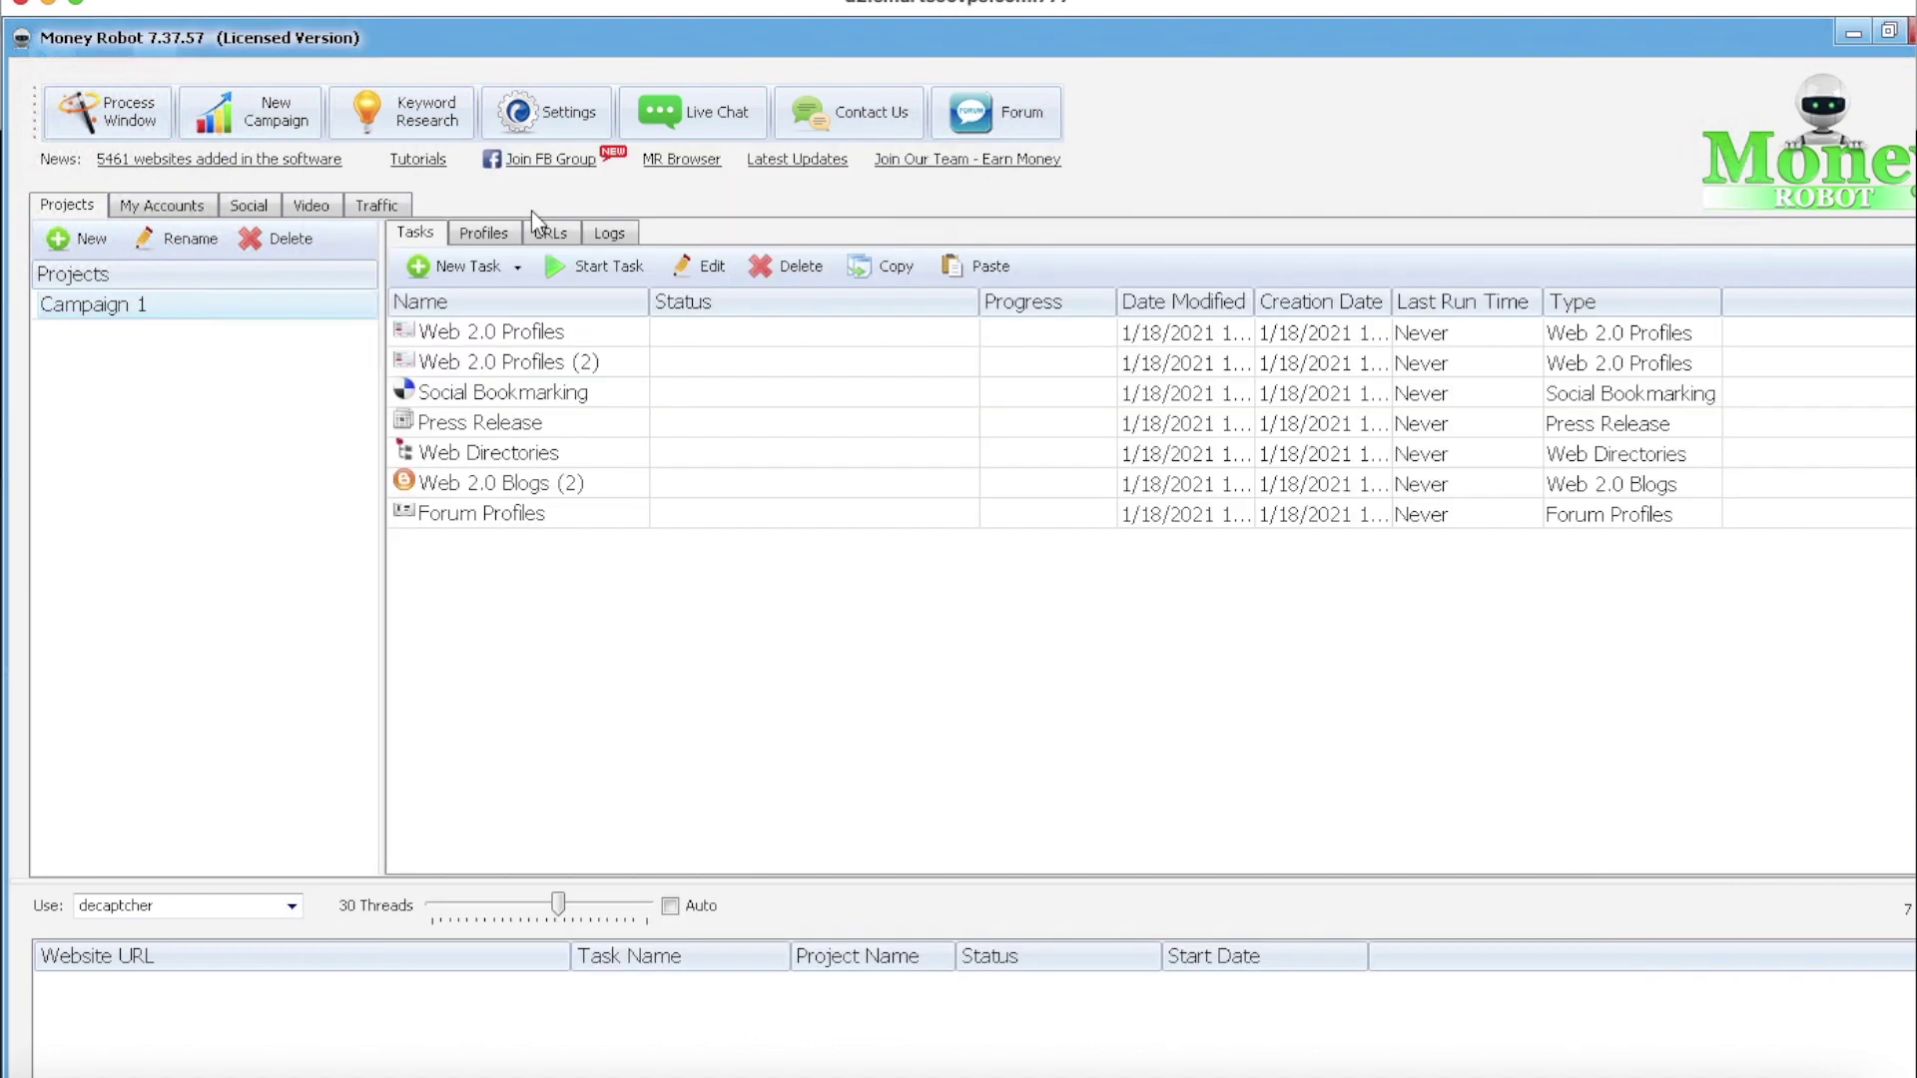
- Set Profile1's username to {milkshakemachine|milkshake|mcdonaldsmilkshake}{1|2|3|4} and save the profile
{"action": "left_click", "coordinate": [490, 235]}
{"action": "left_click", "coordinate": [534, 329]}
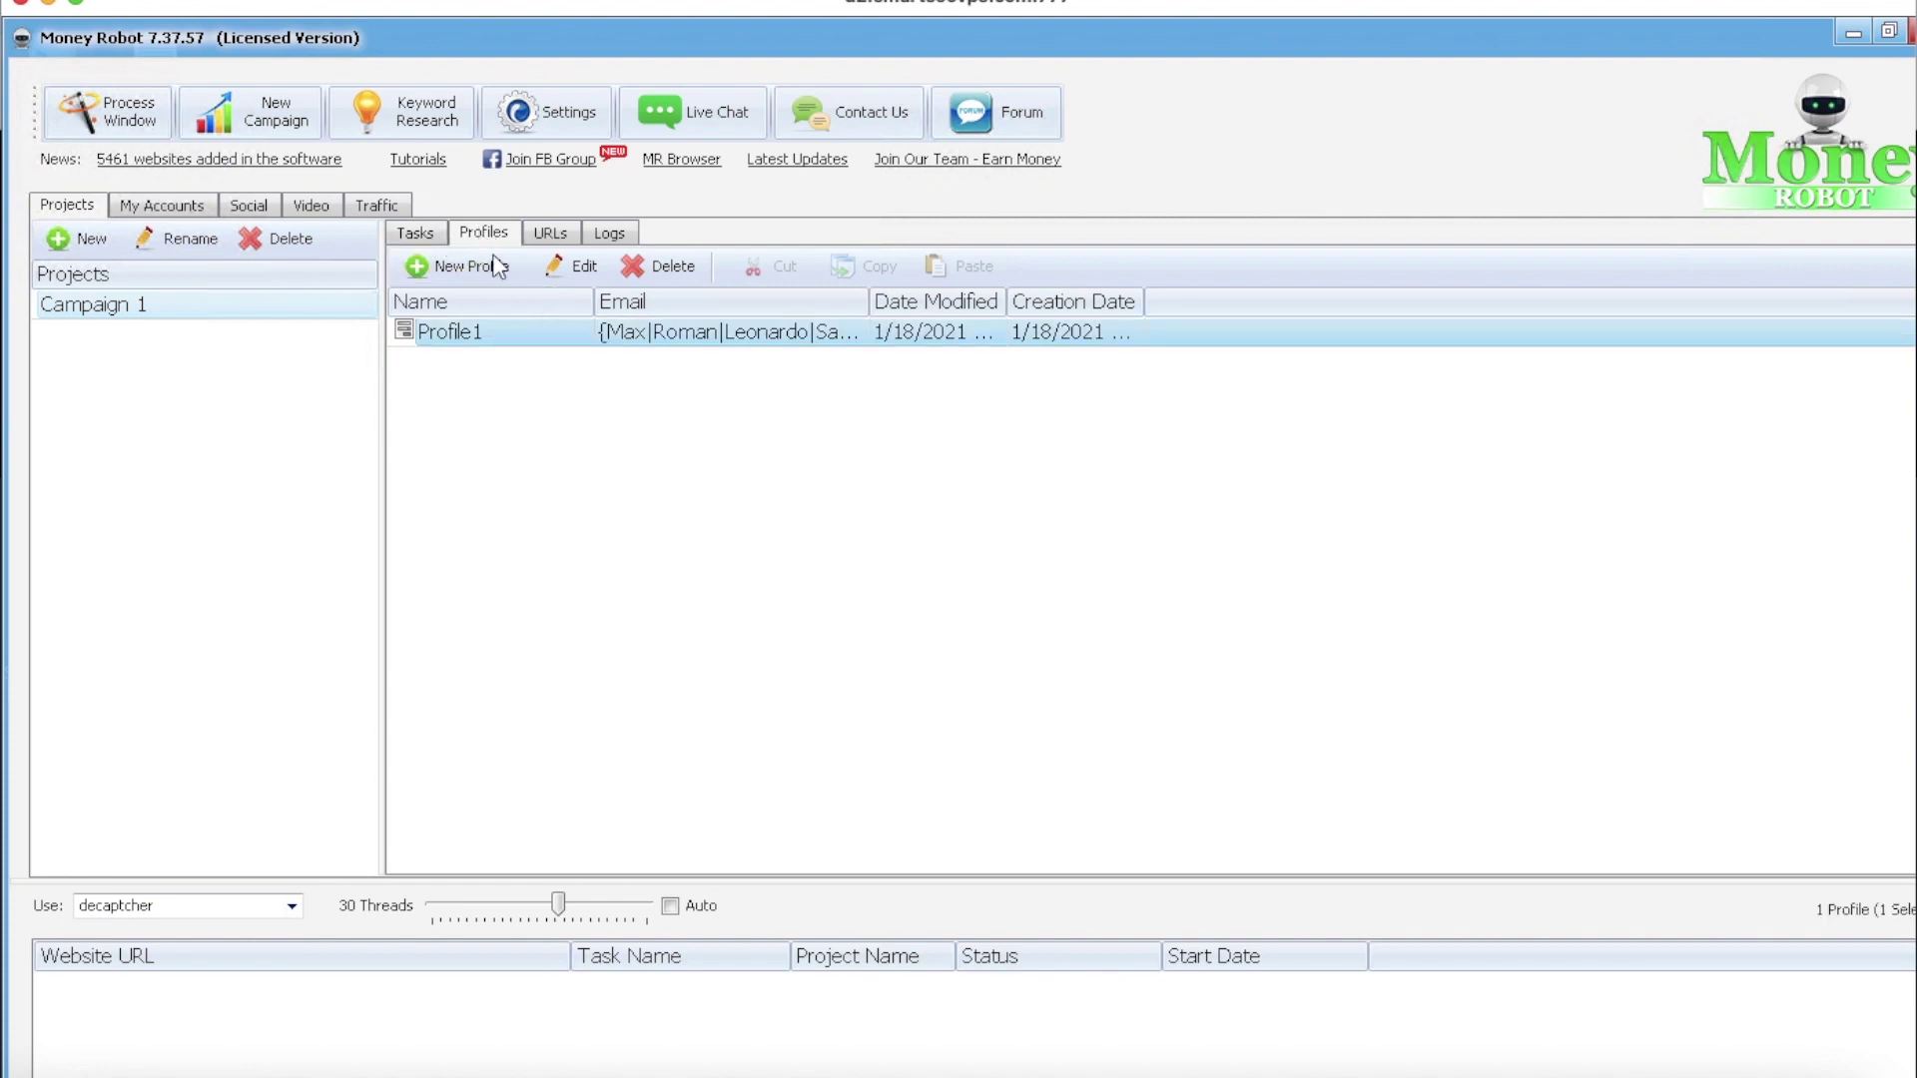
{"action": "left_click", "coordinate": [564, 268]}
{"action": "triple_click", "coordinate": [982, 605]}
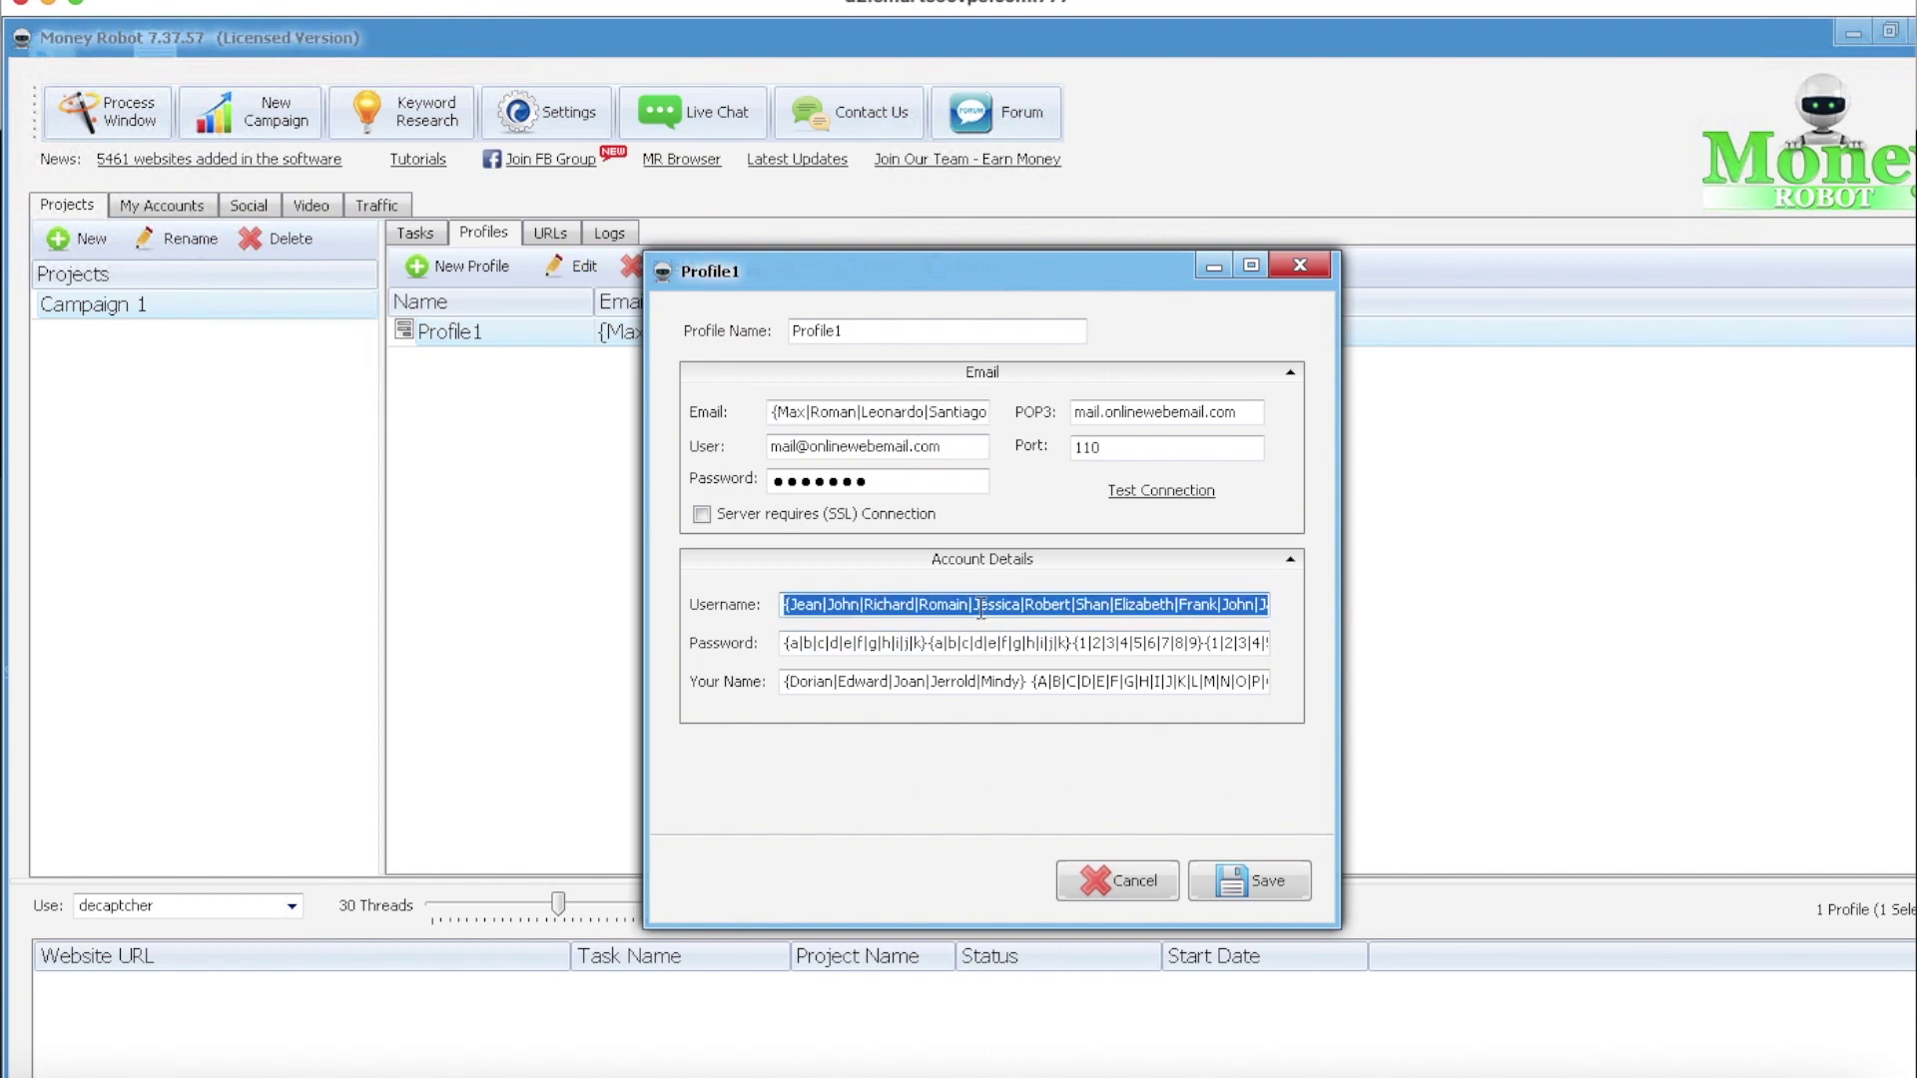
{"action": "key", "text": "BackSpace"}
{"action": "type", "text": "{milk"}
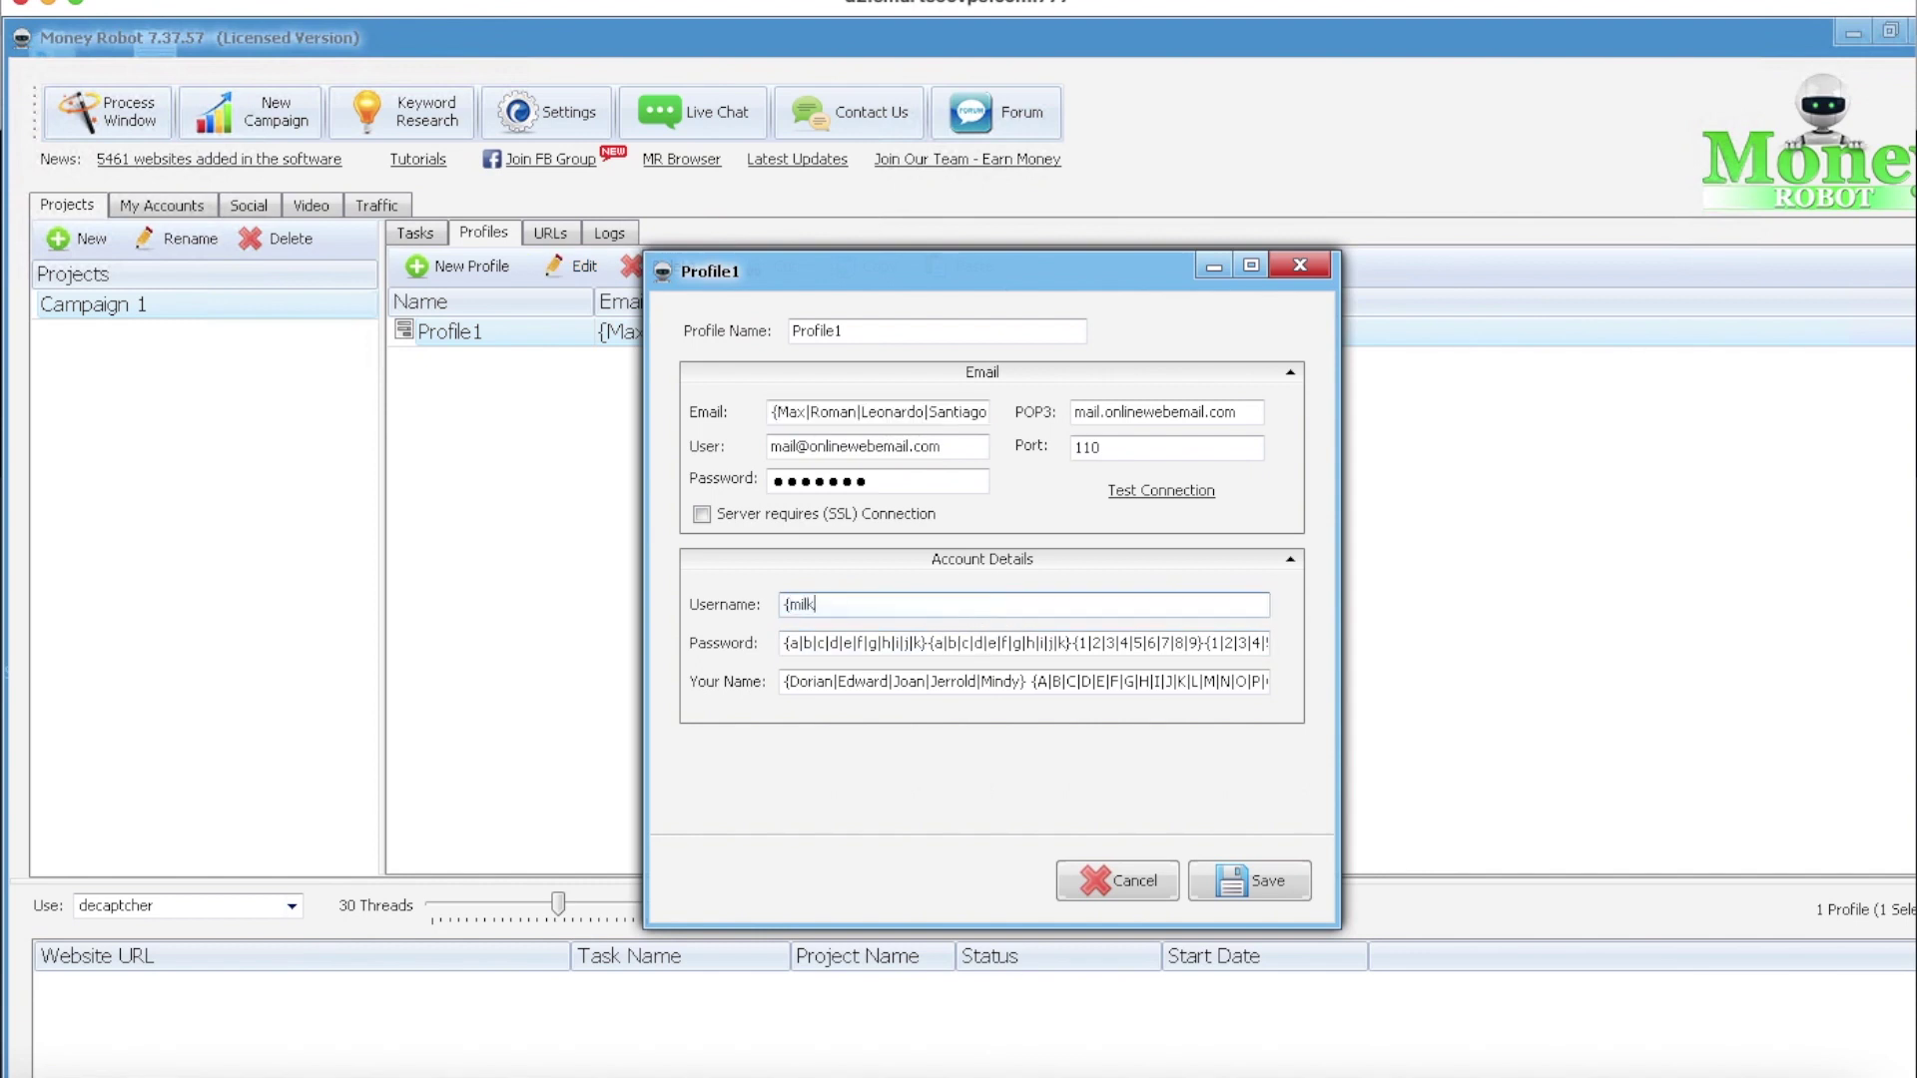
{"action": "type", "text": "shakemachine|milkshake|mcdonaldsmilkshake}{1|2|"}
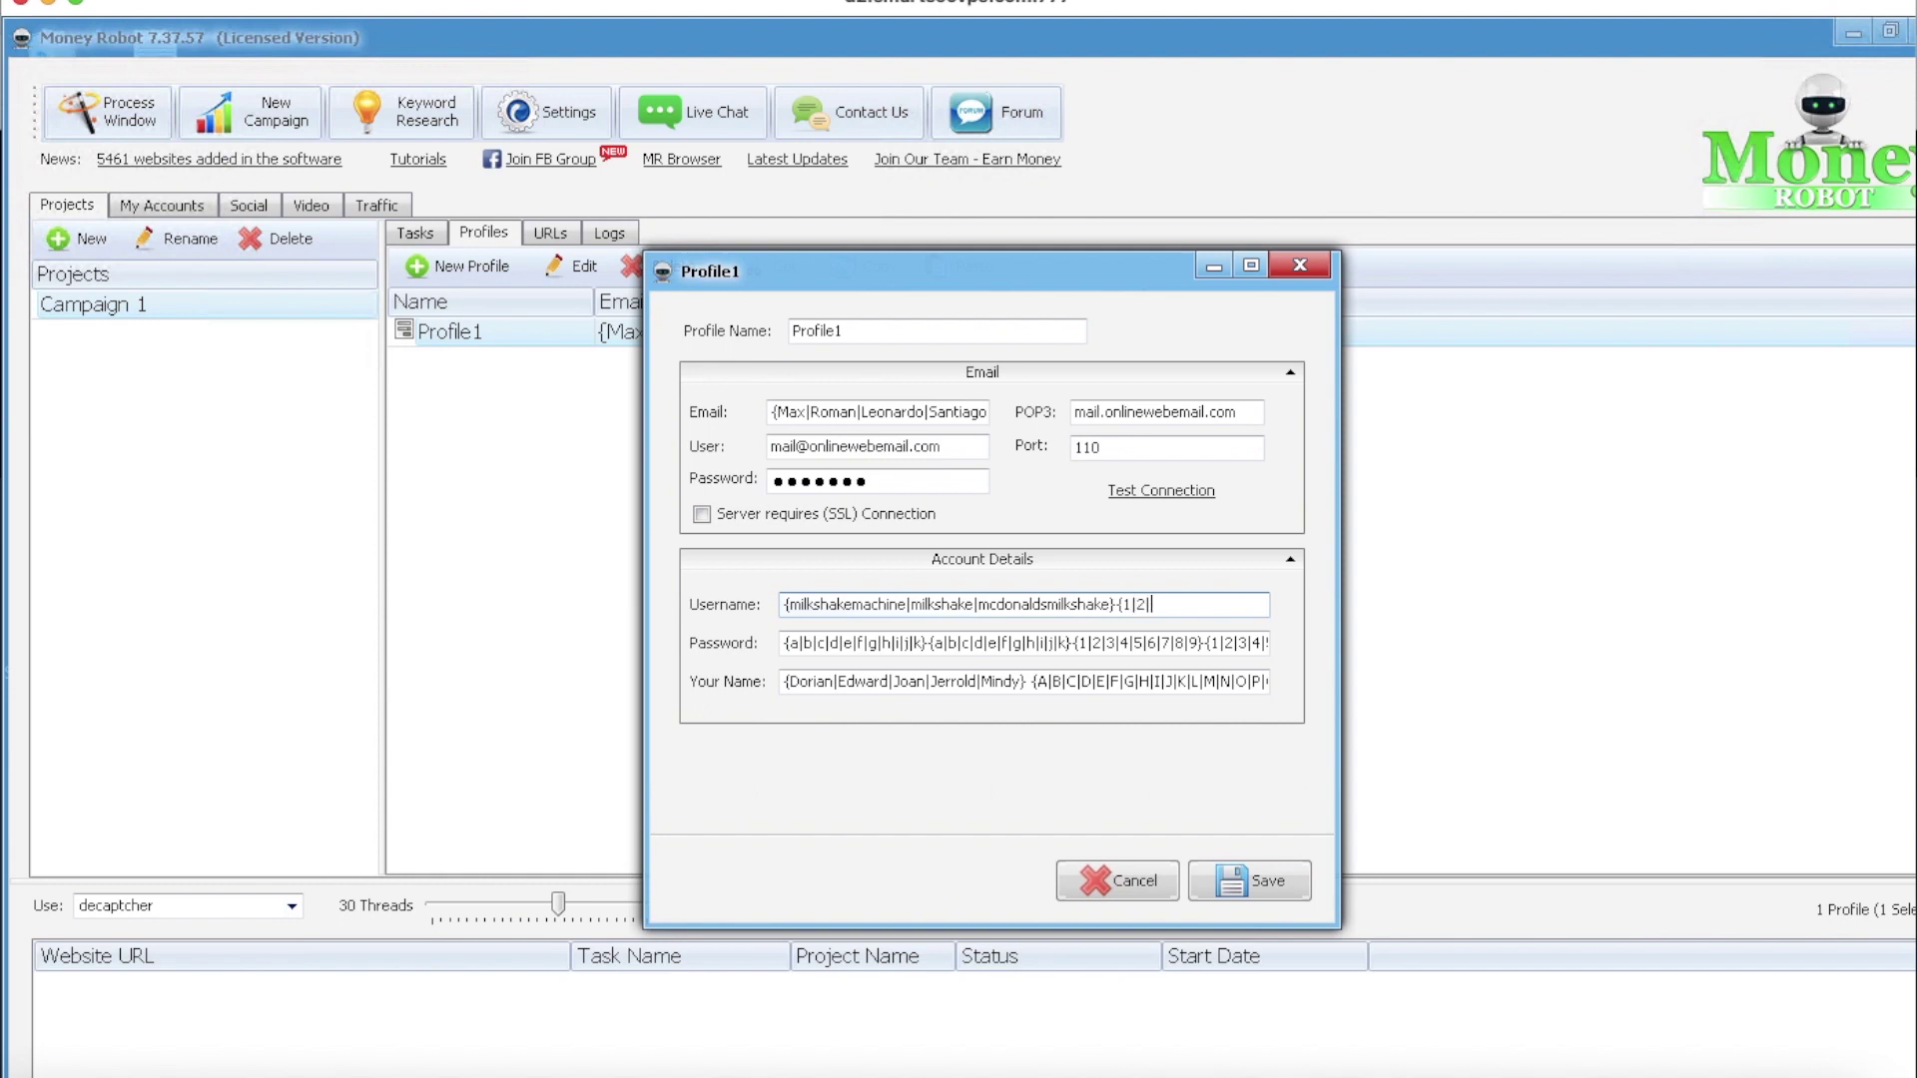
{"action": "type", "text": "3|4|5}{1|3|5|7|9"}
{"action": "type", "text": "}{1|3|5|7|9"}
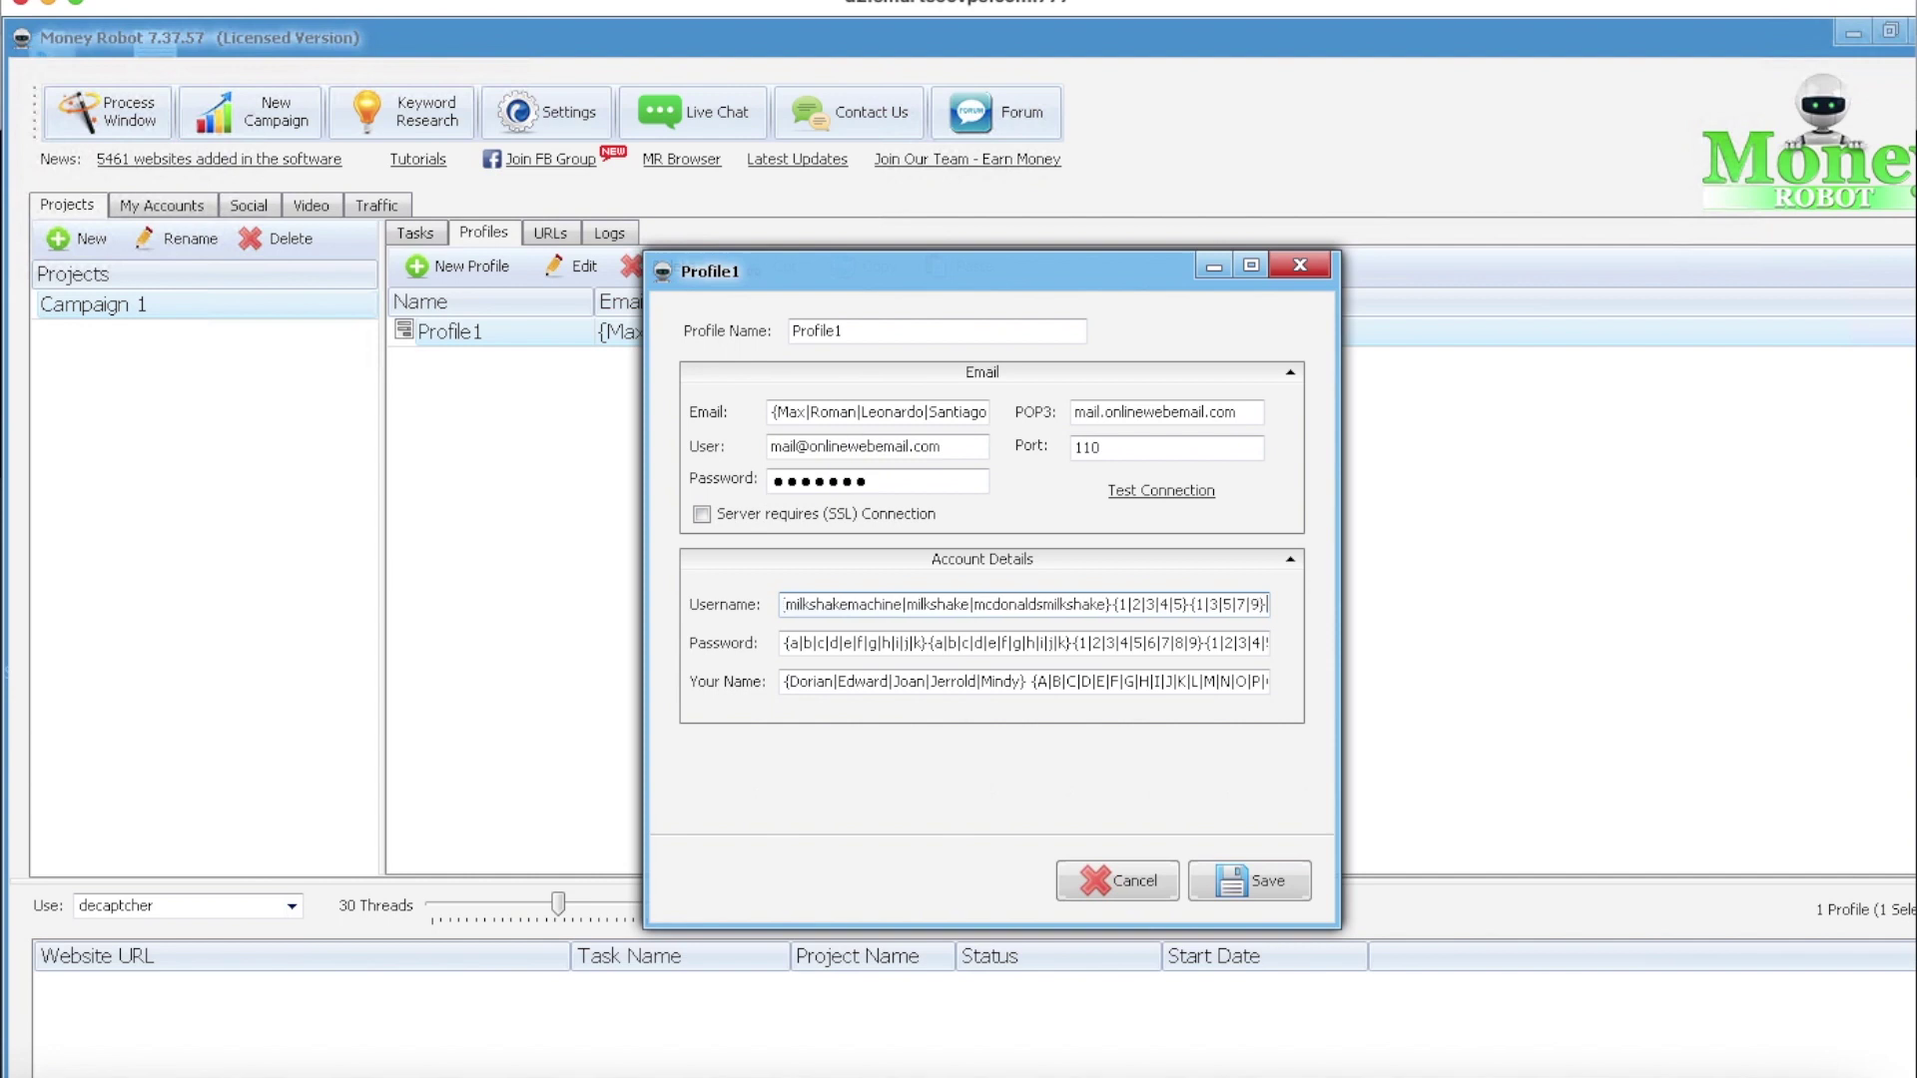
{"action": "left_click", "coordinate": [1236, 882]}
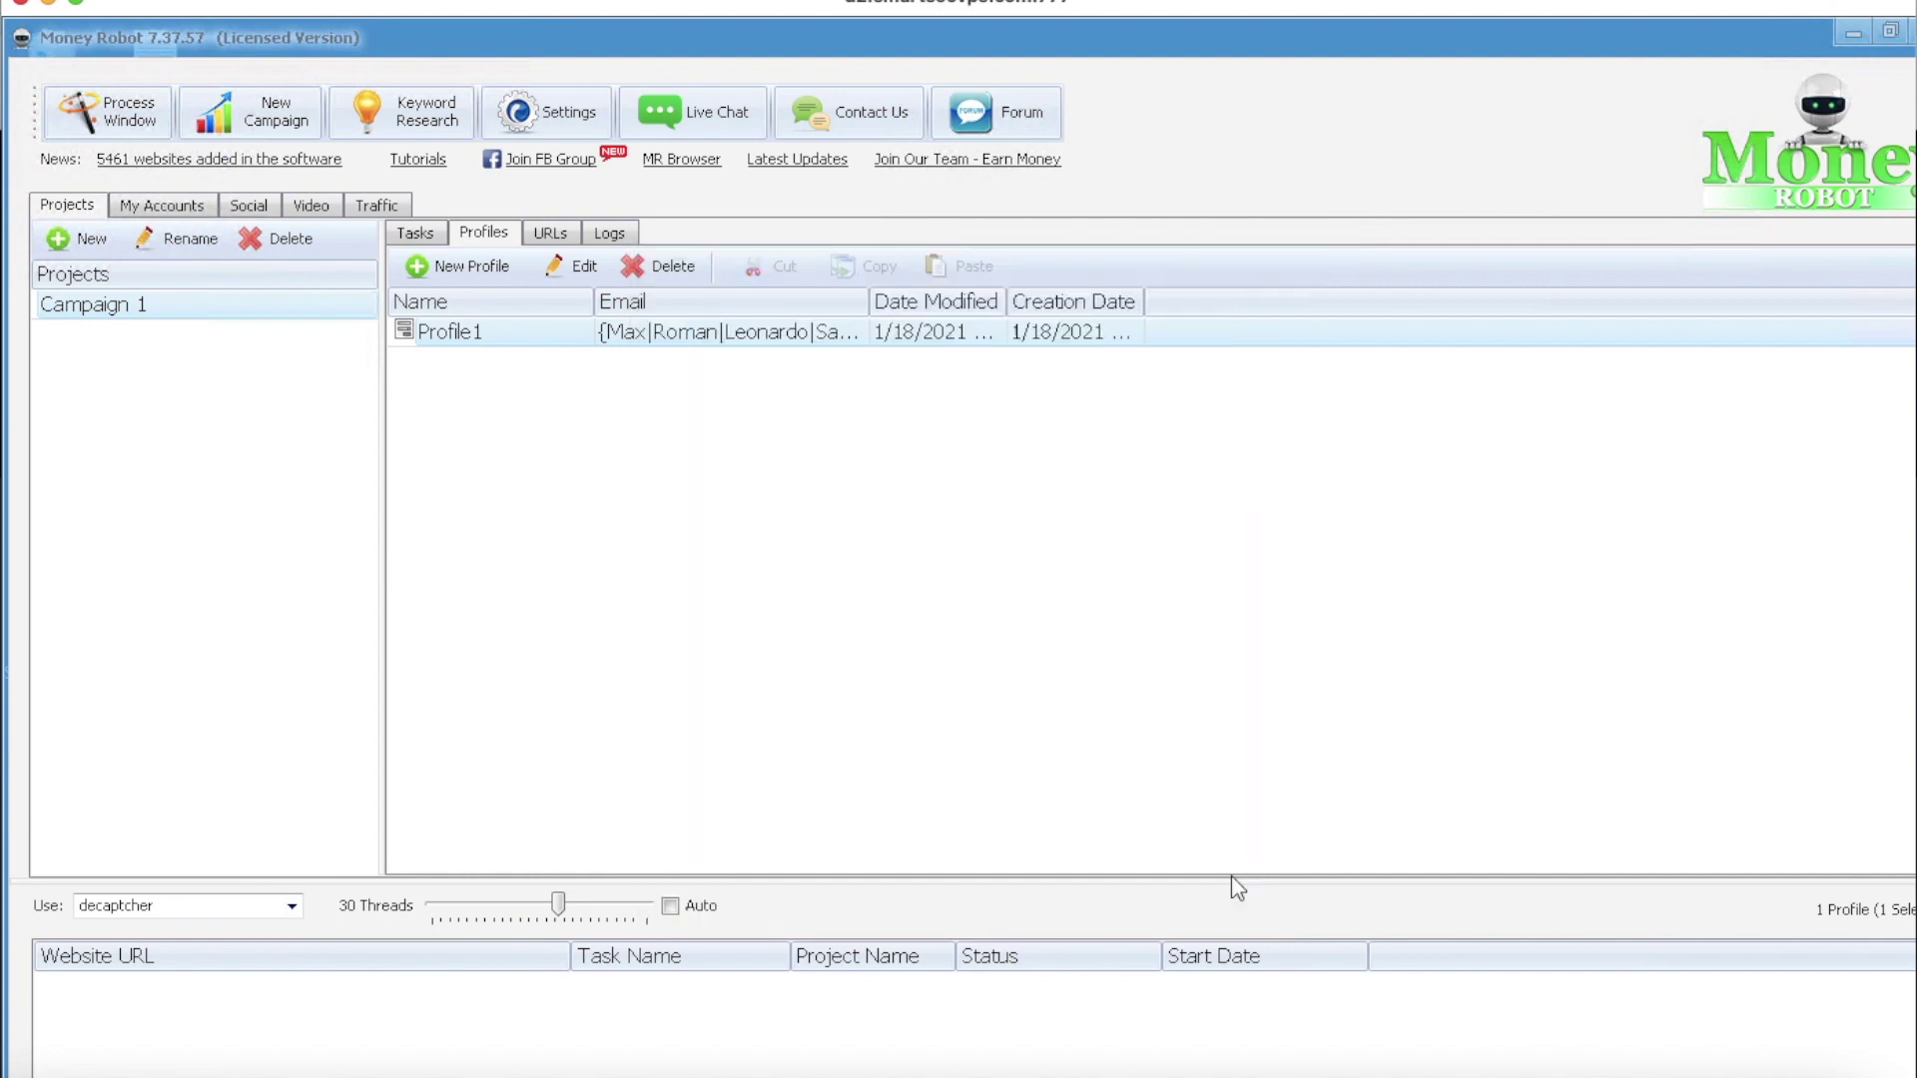
- Rename the project to McDonald's Milkshake and start its Web 2.0 Profiles task
{"action": "left_click", "coordinate": [417, 233]}
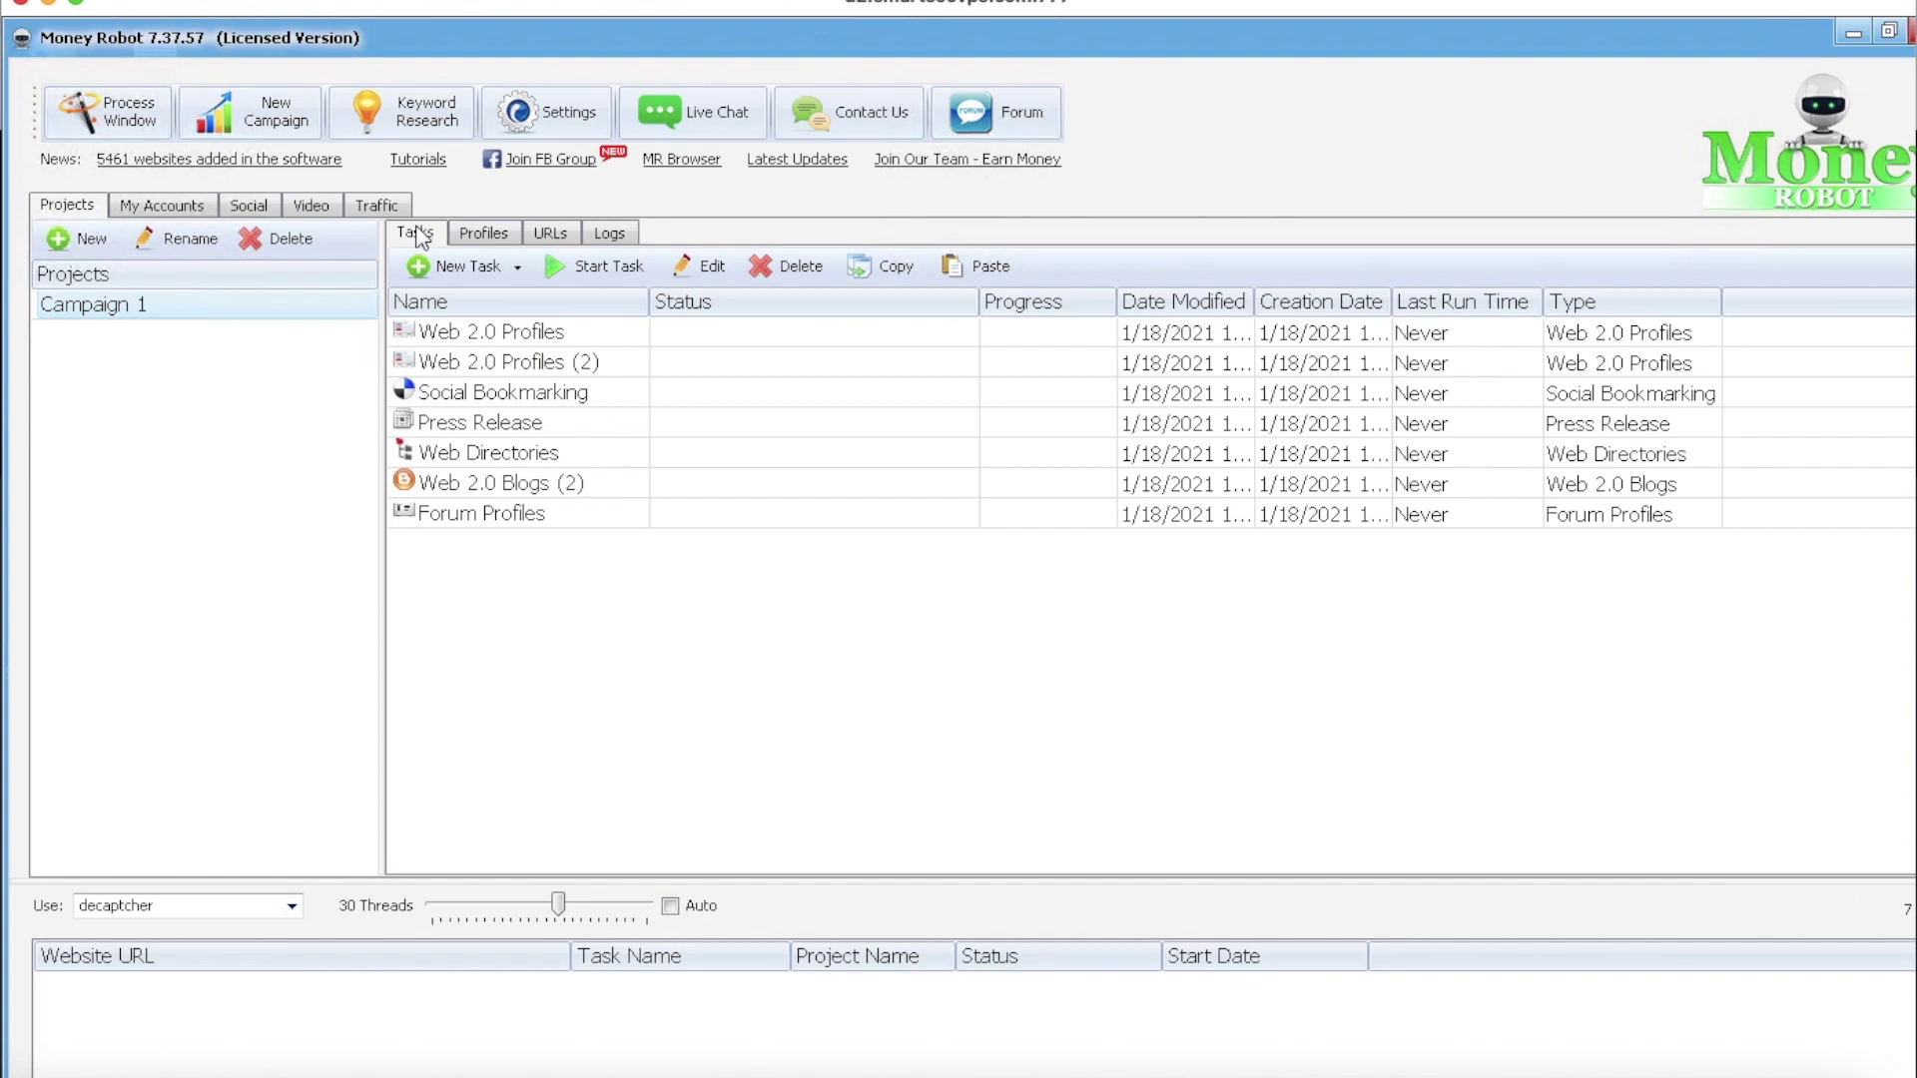
{"action": "left_click", "coordinate": [471, 334]}
{"action": "right_click", "coordinate": [196, 307]}
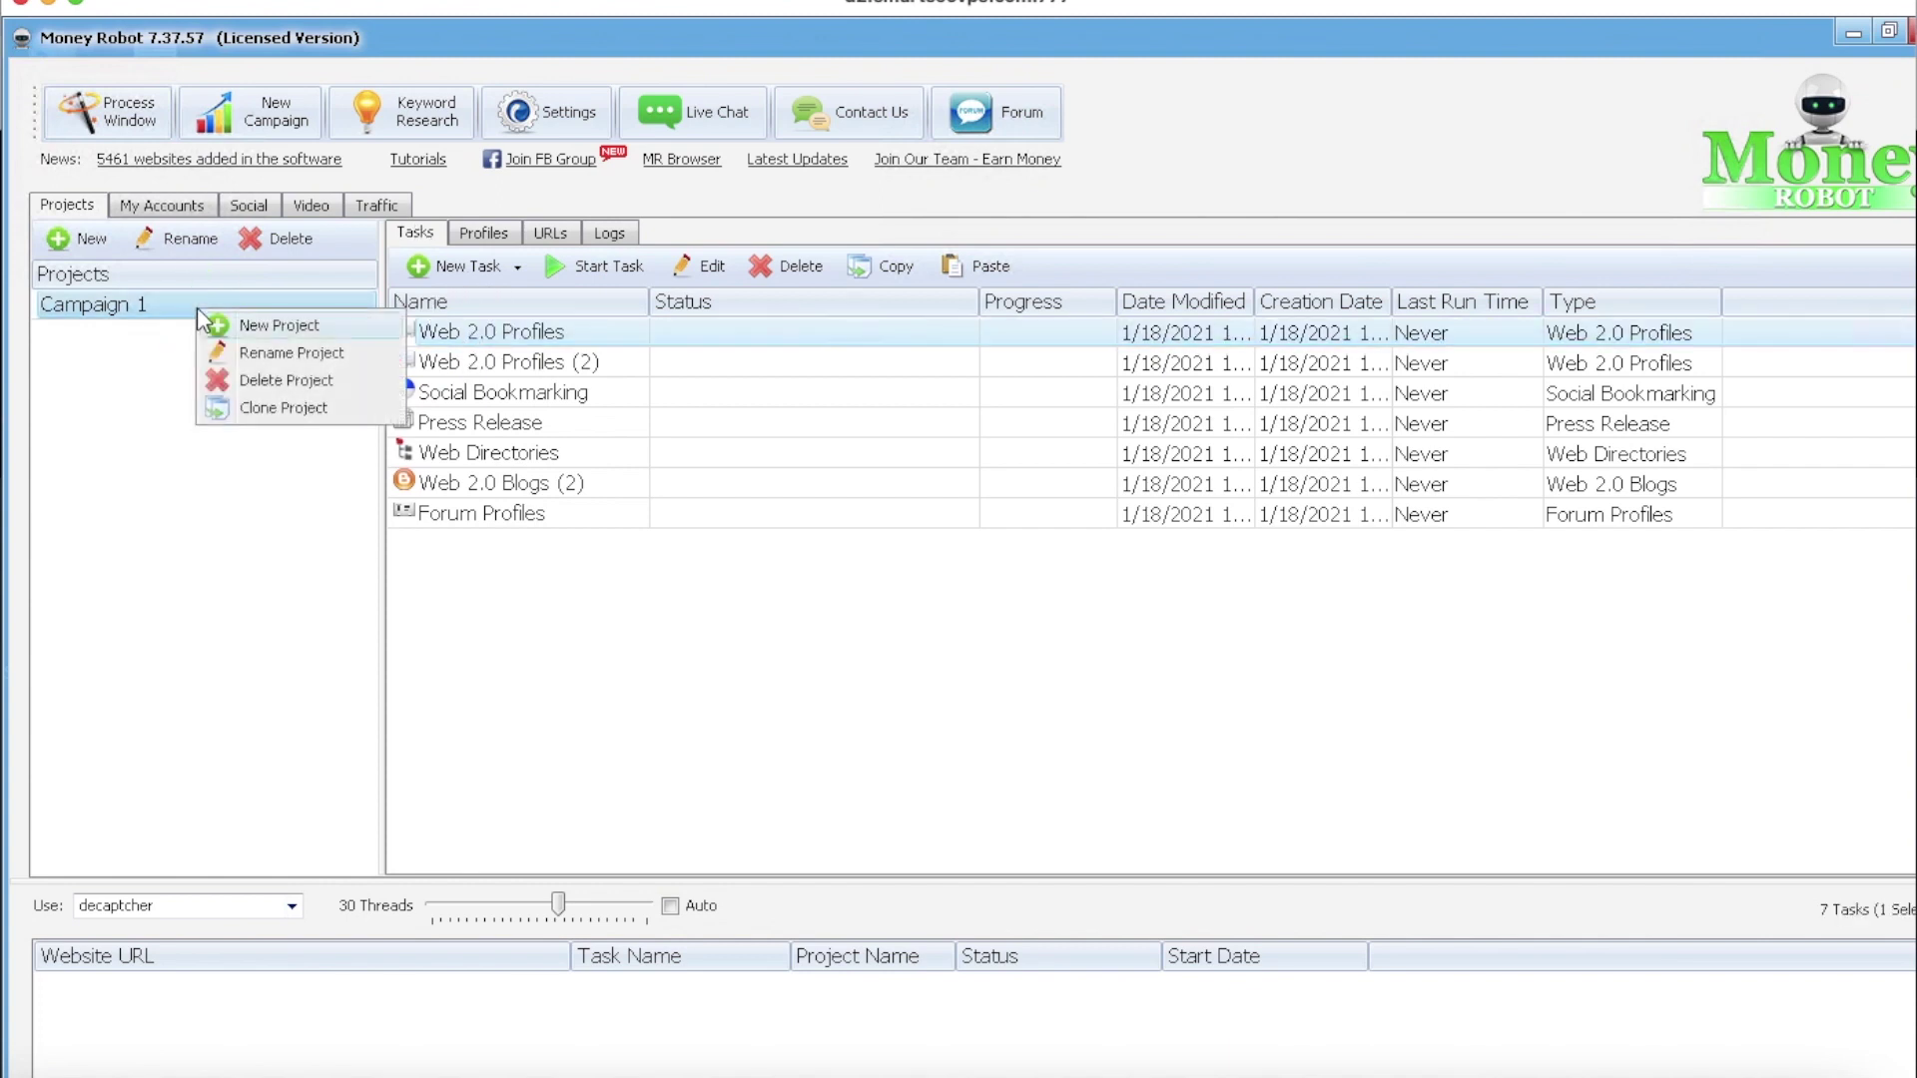
{"action": "left_click", "coordinate": [295, 354]}
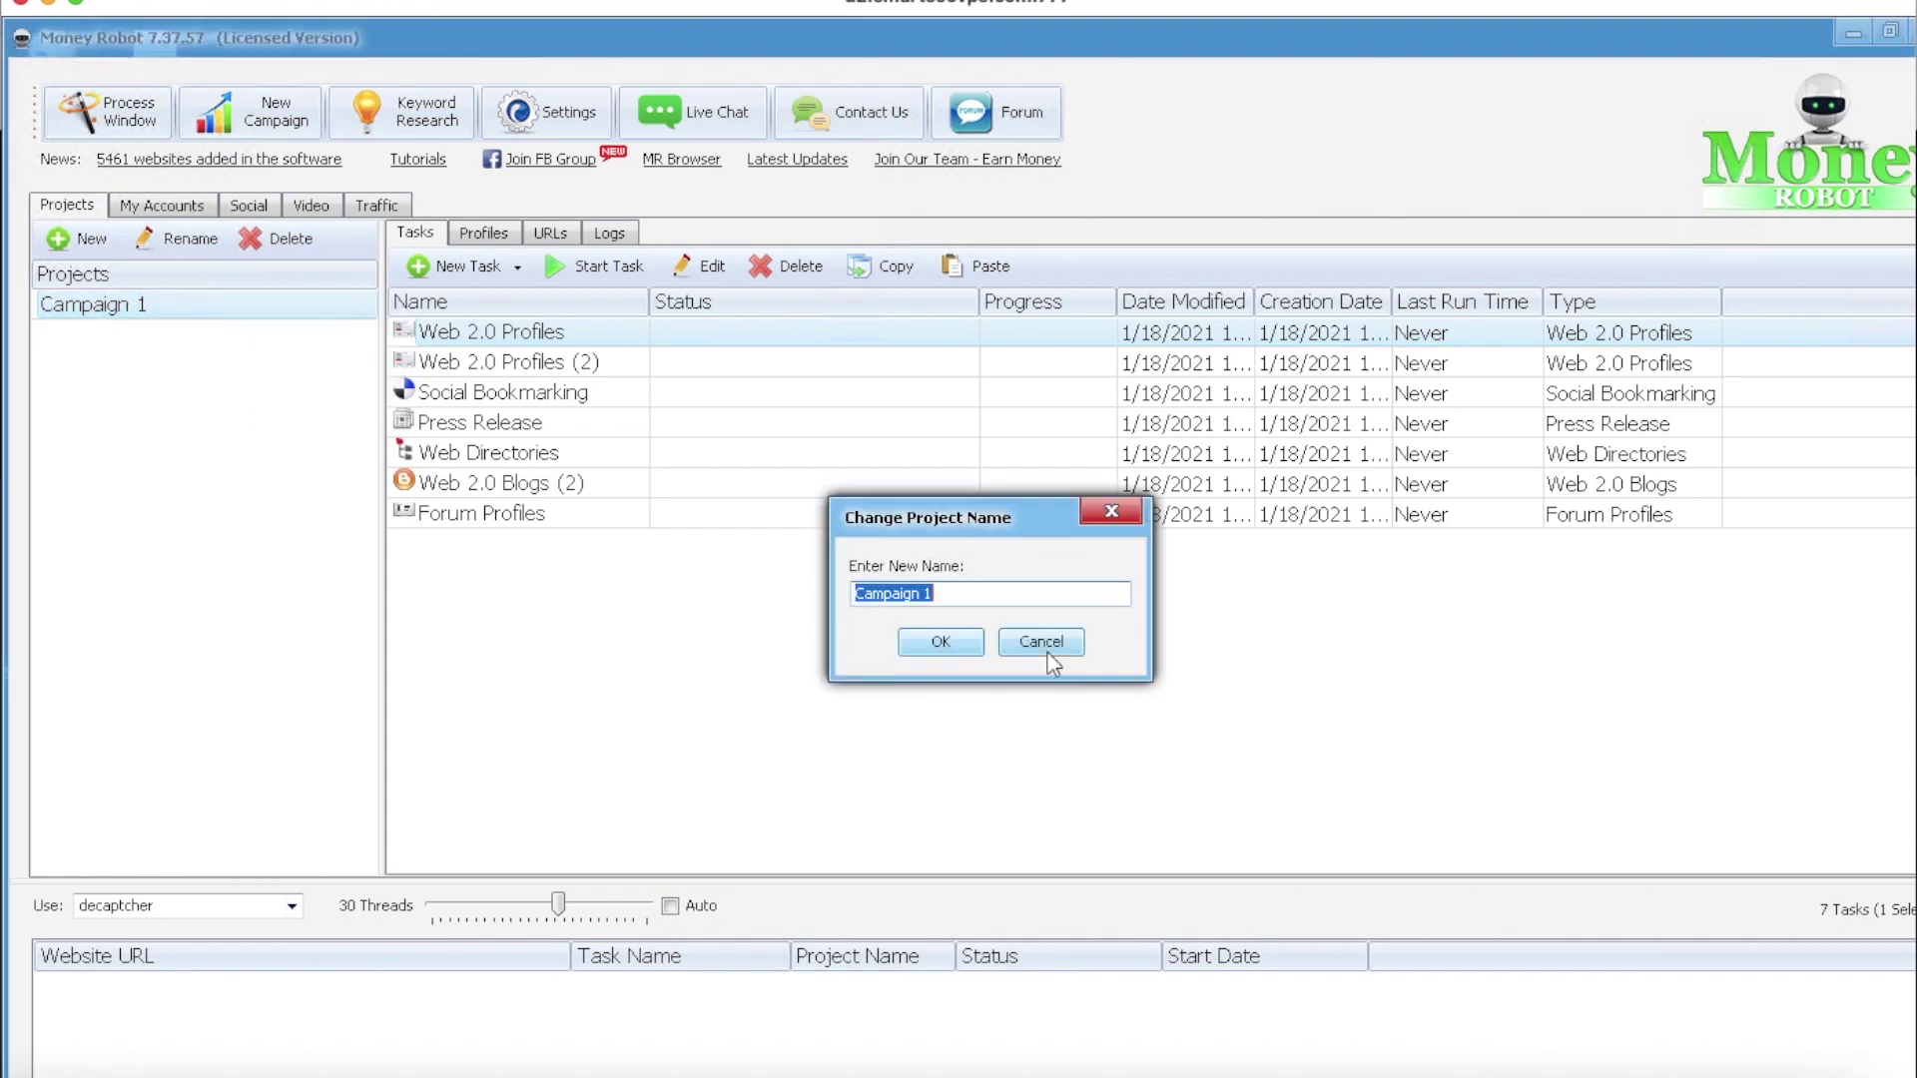
{"action": "type", "text": "McDonald's Milkshake"}
{"action": "left_click", "coordinate": [941, 641]}
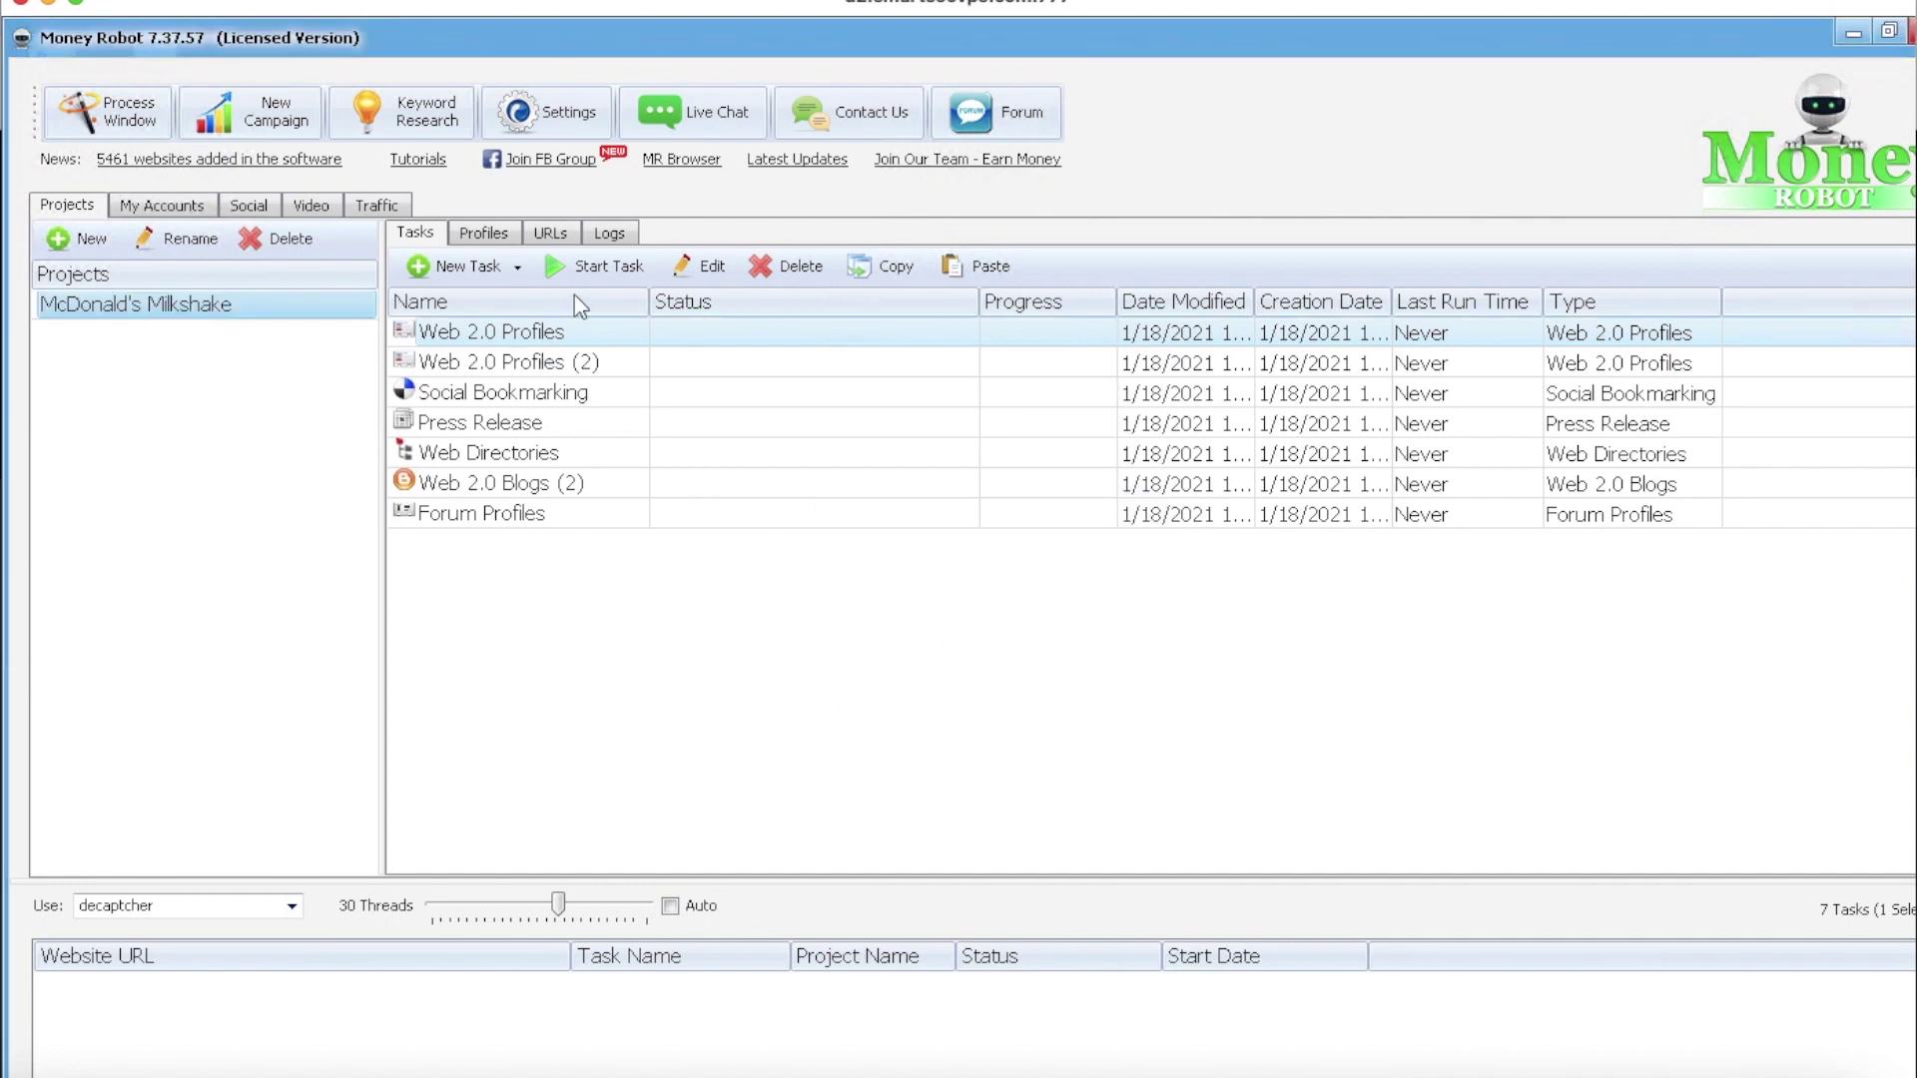
{"action": "left_click", "coordinate": [549, 331]}
{"action": "left_click", "coordinate": [592, 272]}
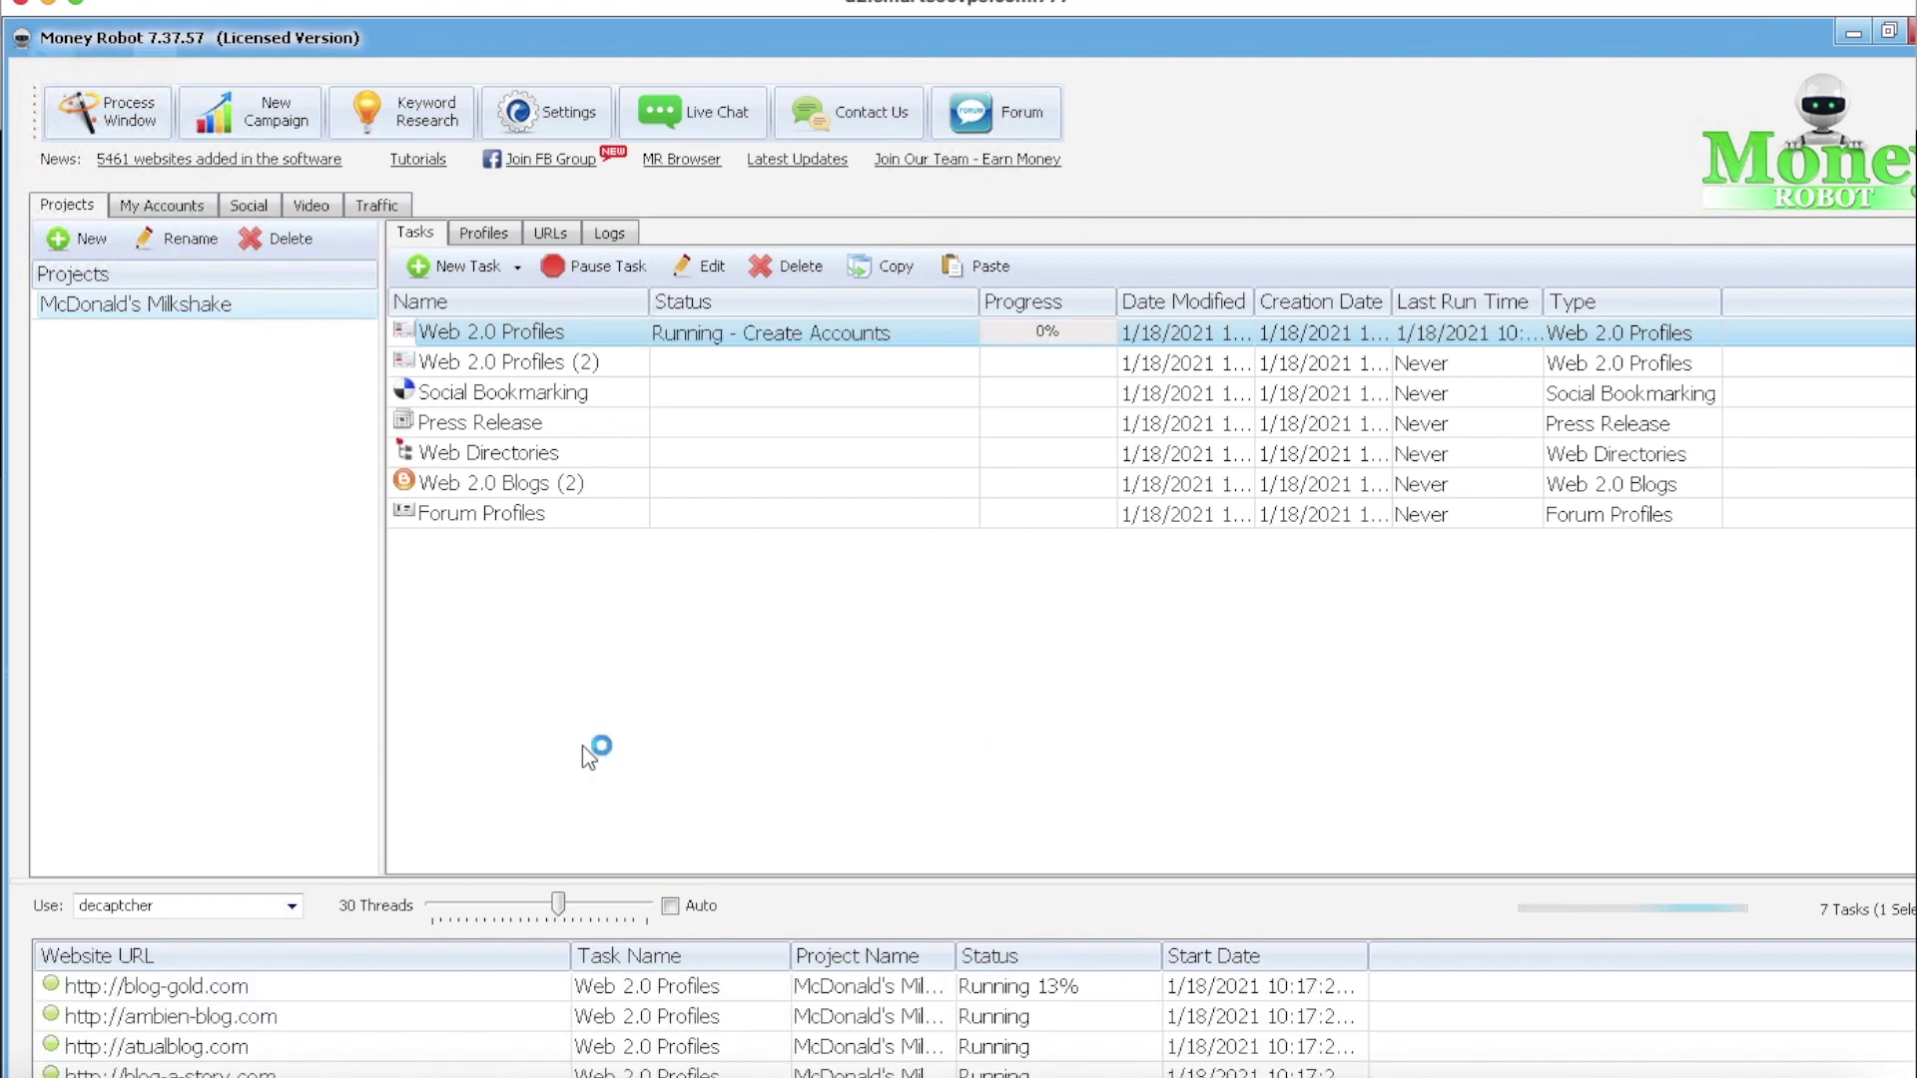
- Enable Auto threads, then view the McDonald's Milkshake project's still-empty URLs list
{"action": "scroll", "coordinate": [589, 754], "scroll_direction": "down", "scroll_amount": 3}
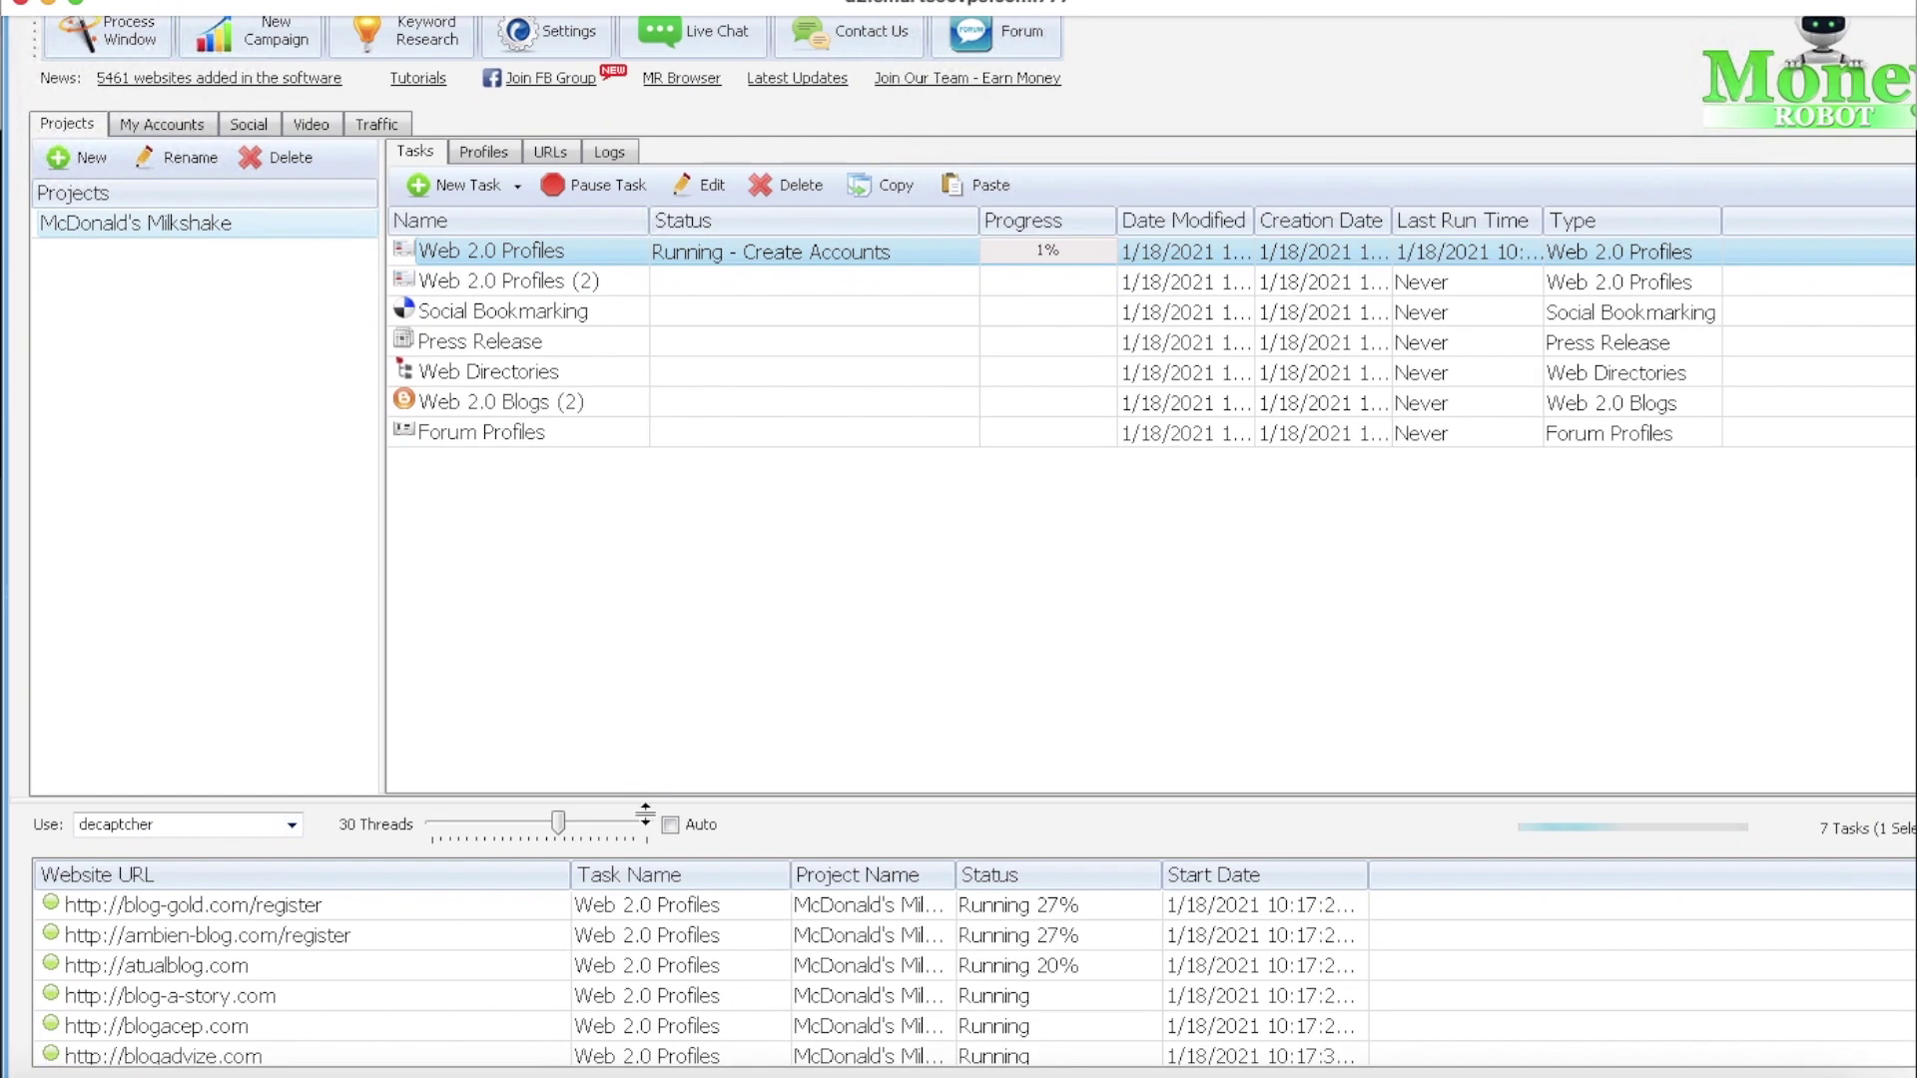
{"action": "left_click", "coordinate": [670, 825]}
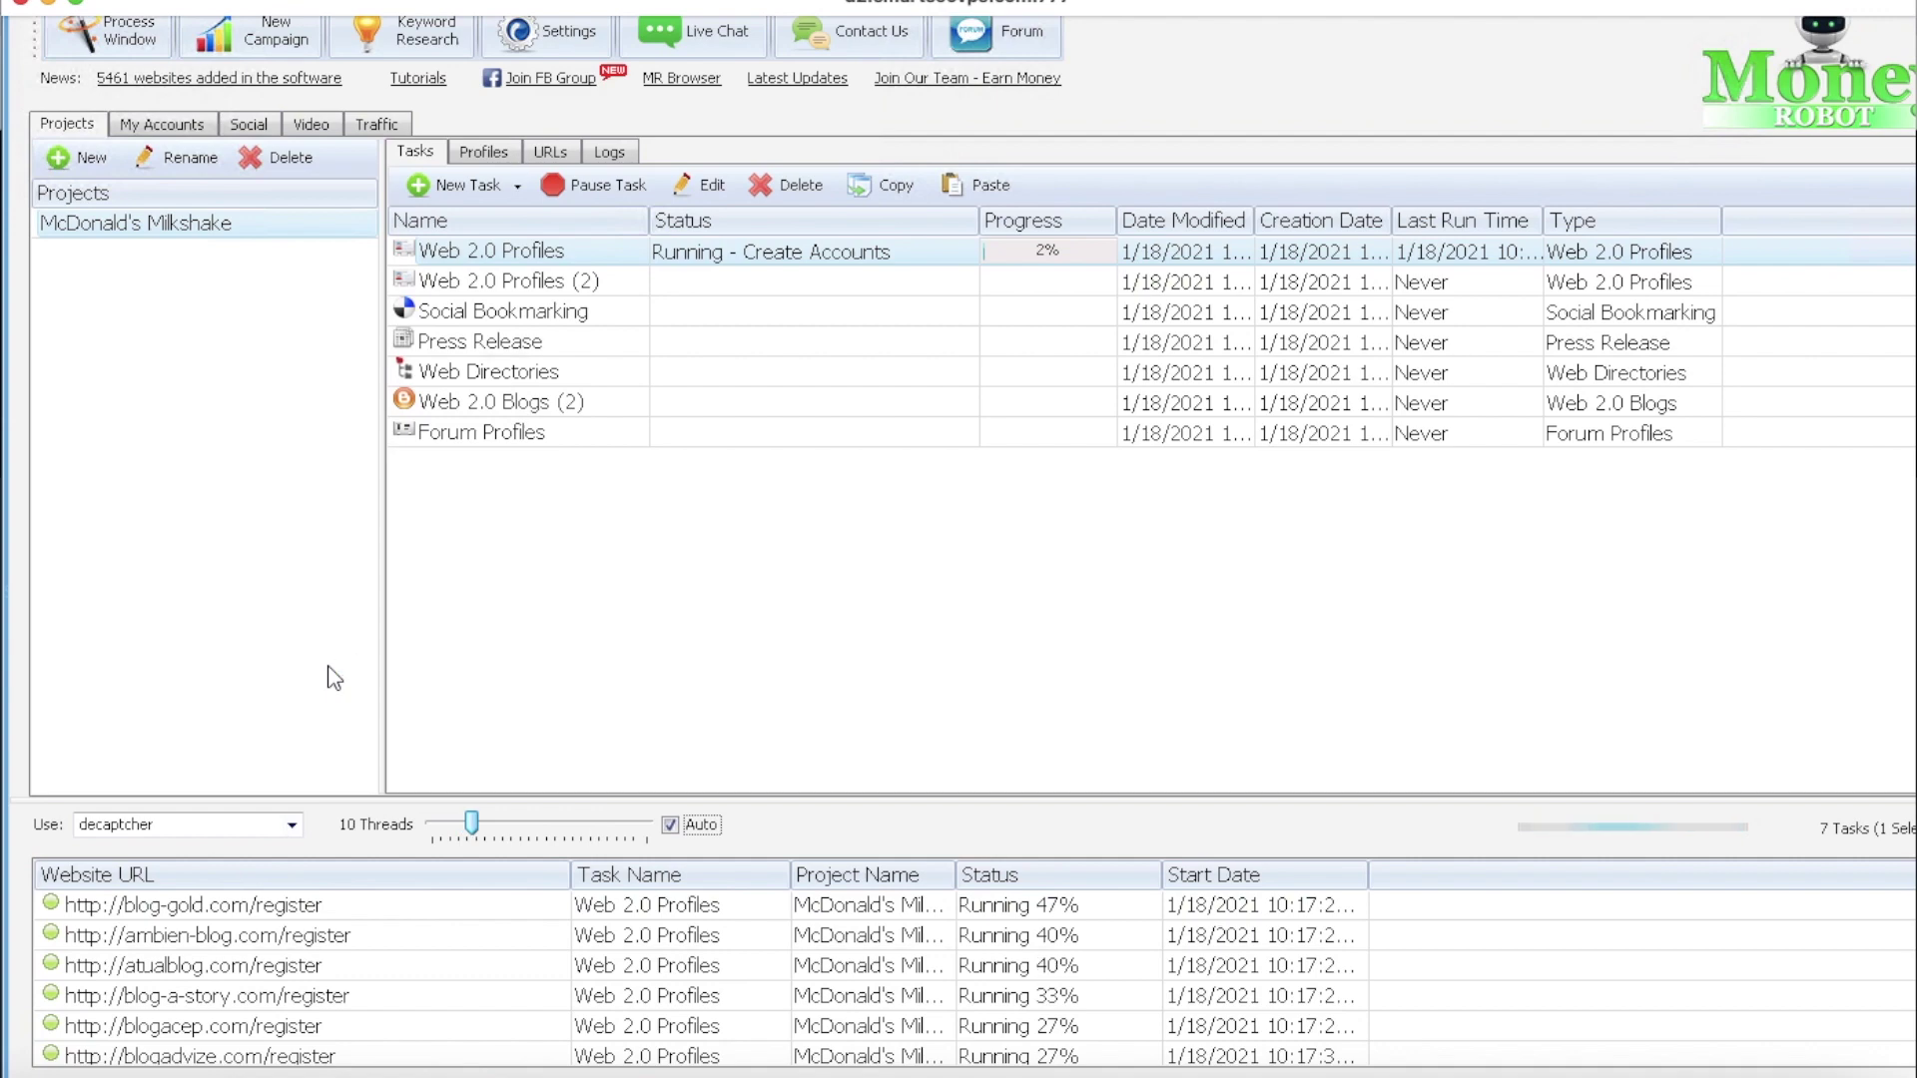
{"action": "scroll", "coordinate": [334, 678], "scroll_direction": "up", "scroll_amount": 3}
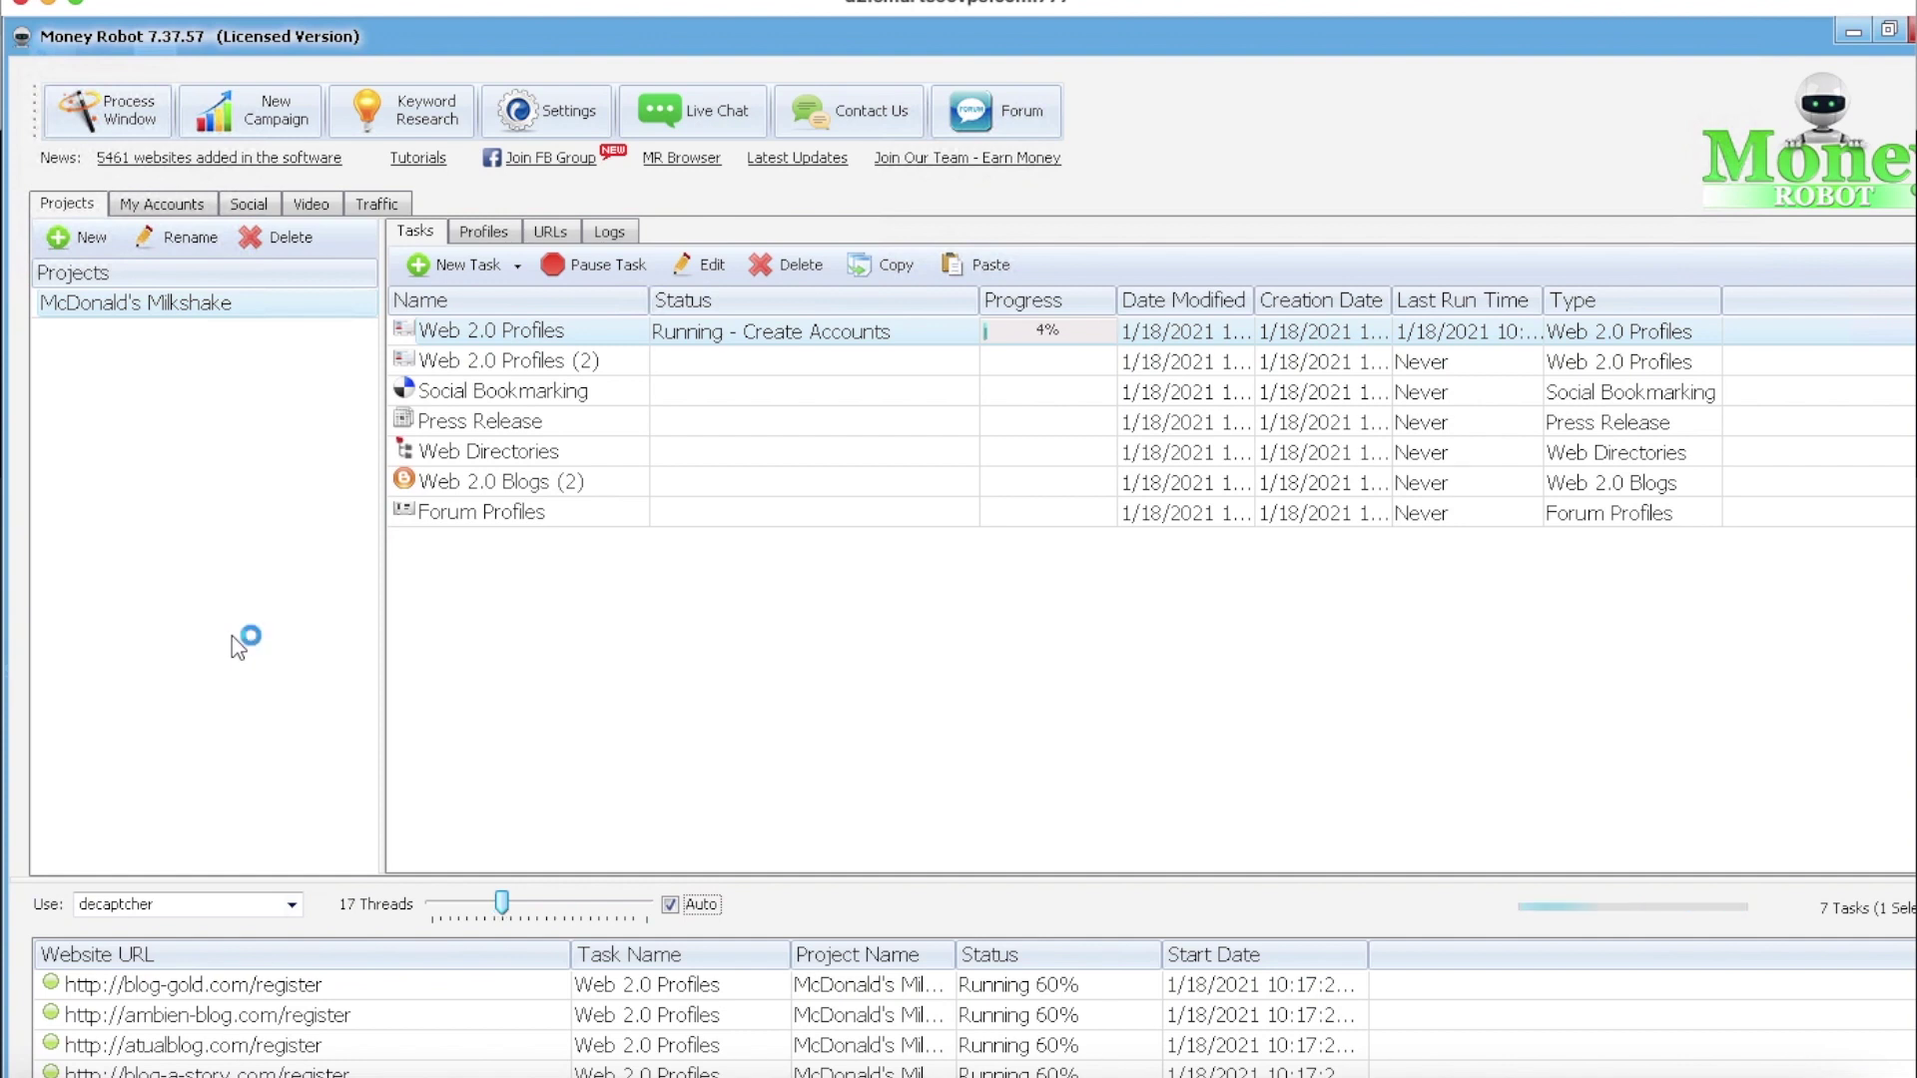
{"action": "left_click", "coordinate": [551, 231]}
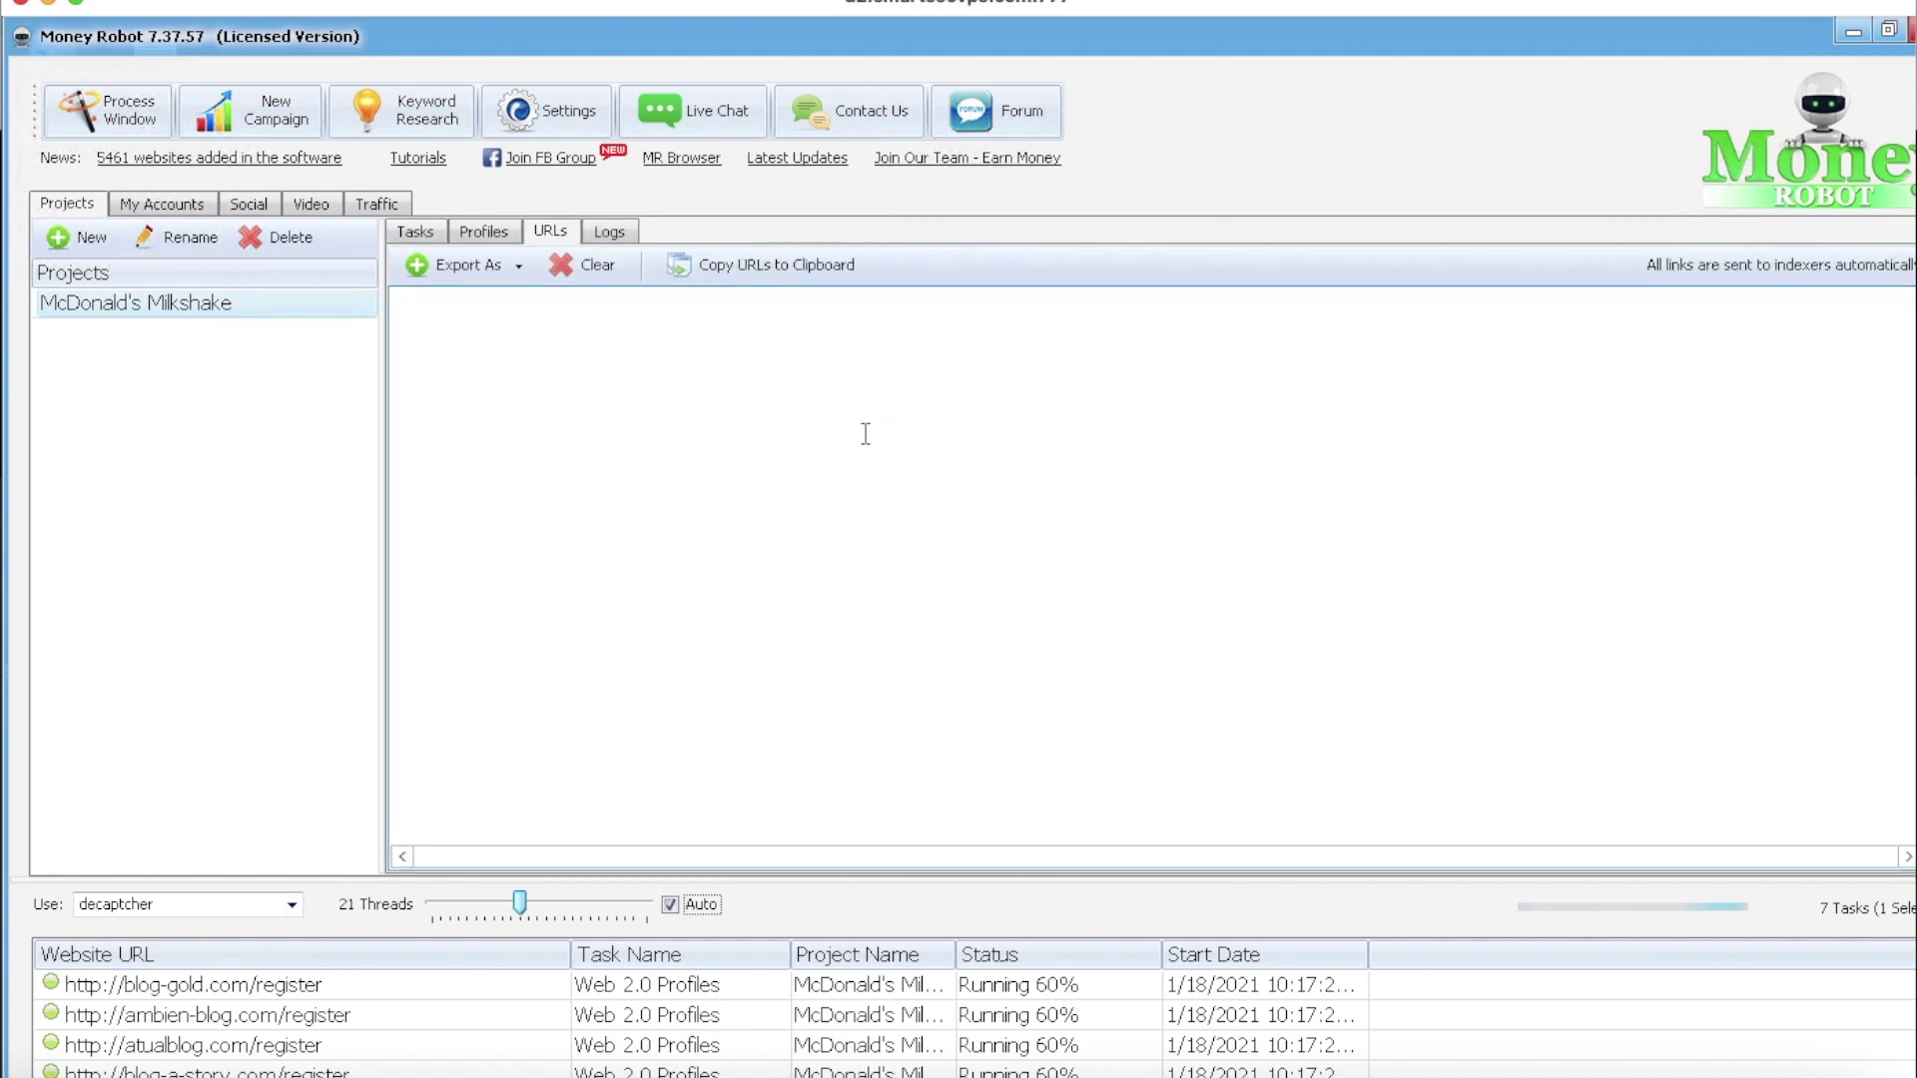
{"action": "left_click", "coordinate": [421, 233]}
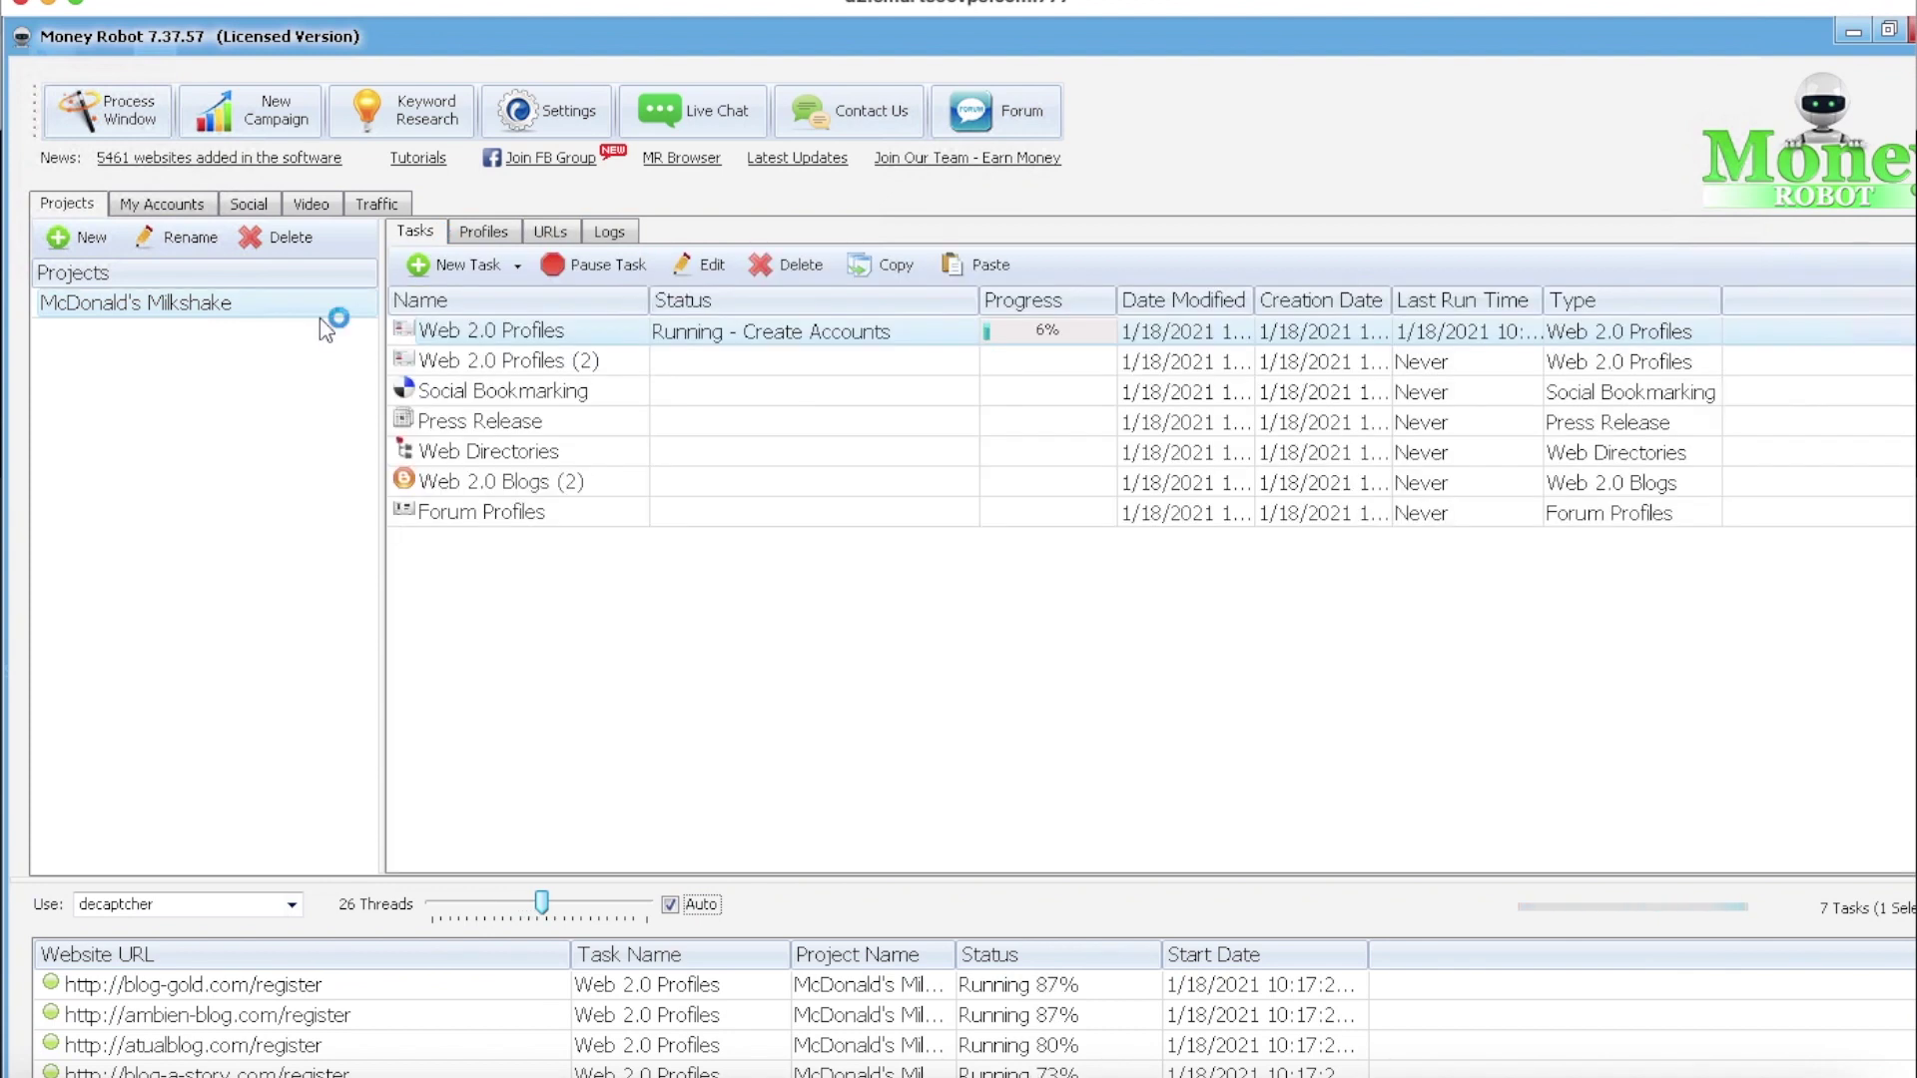